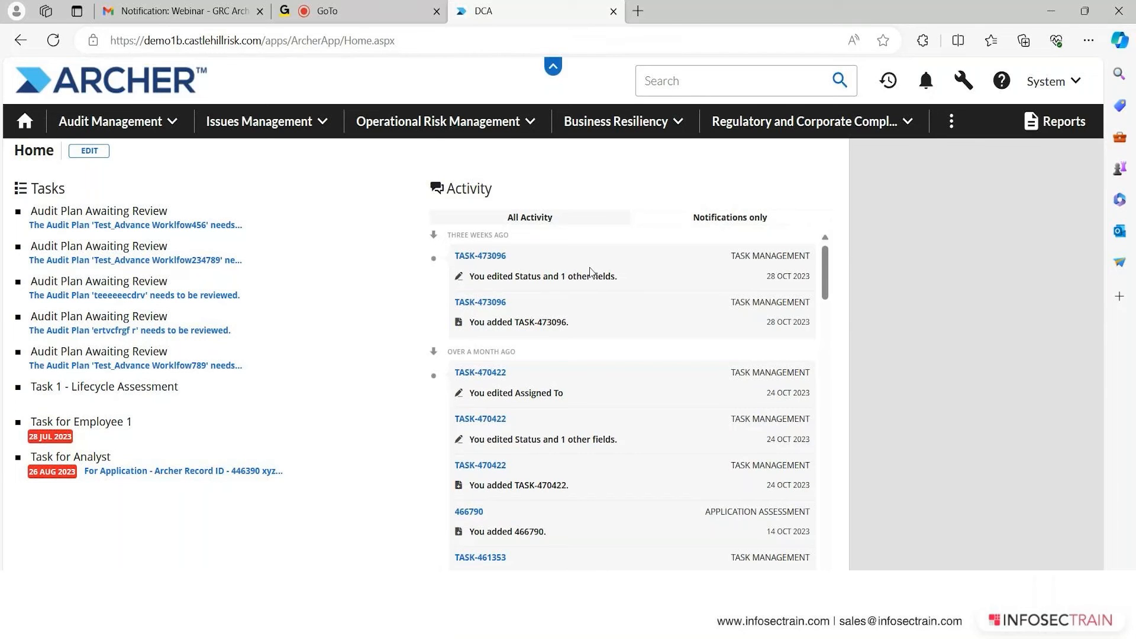
# Look through the recent task and assessment entries in the home page's activity feed.
pyautogui.scroll(-10, 509, 323)
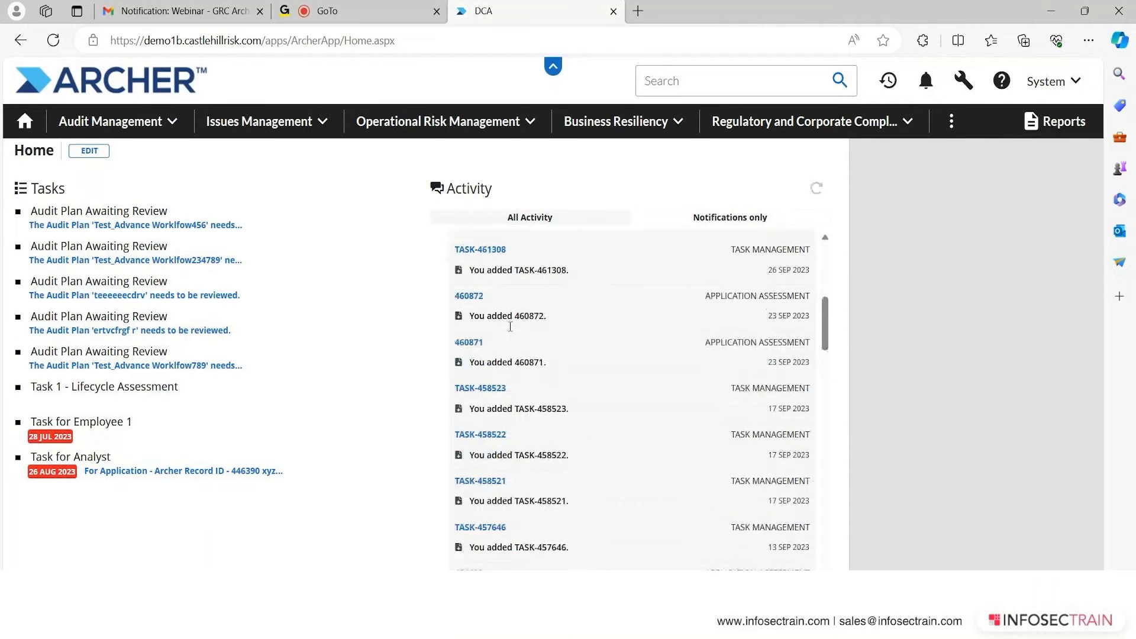
pyautogui.scroll(-10, 509, 332)
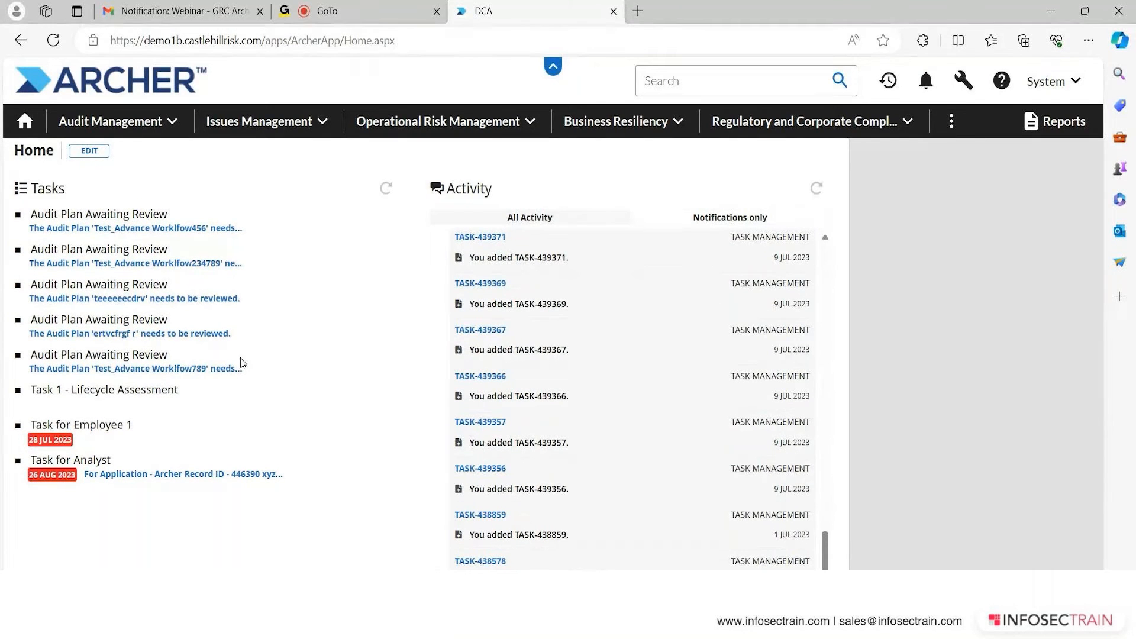
pyautogui.scroll(20, 652, 292)
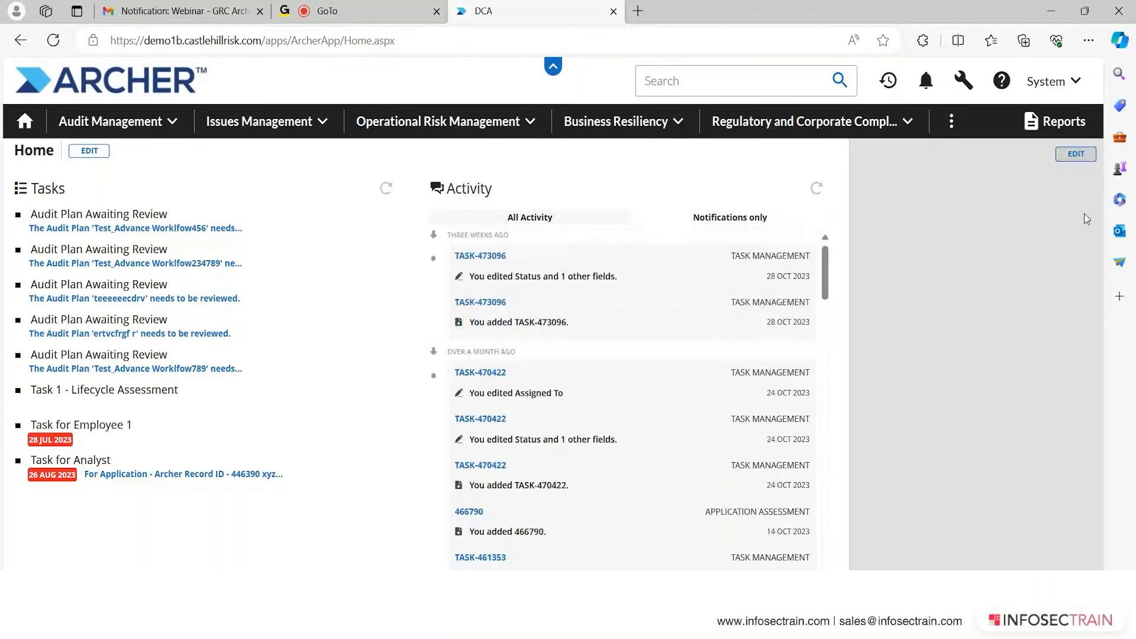
# Open the access role Test 10072023 from access control administration and show its rights.
pyautogui.click(967, 93)
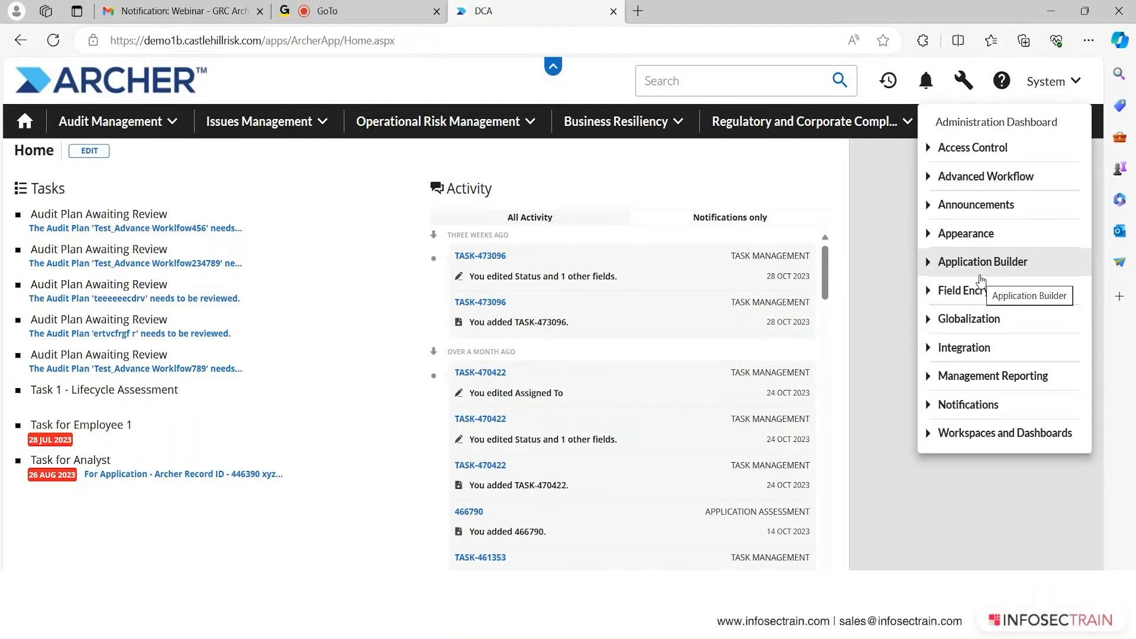
pyautogui.click(973, 148)
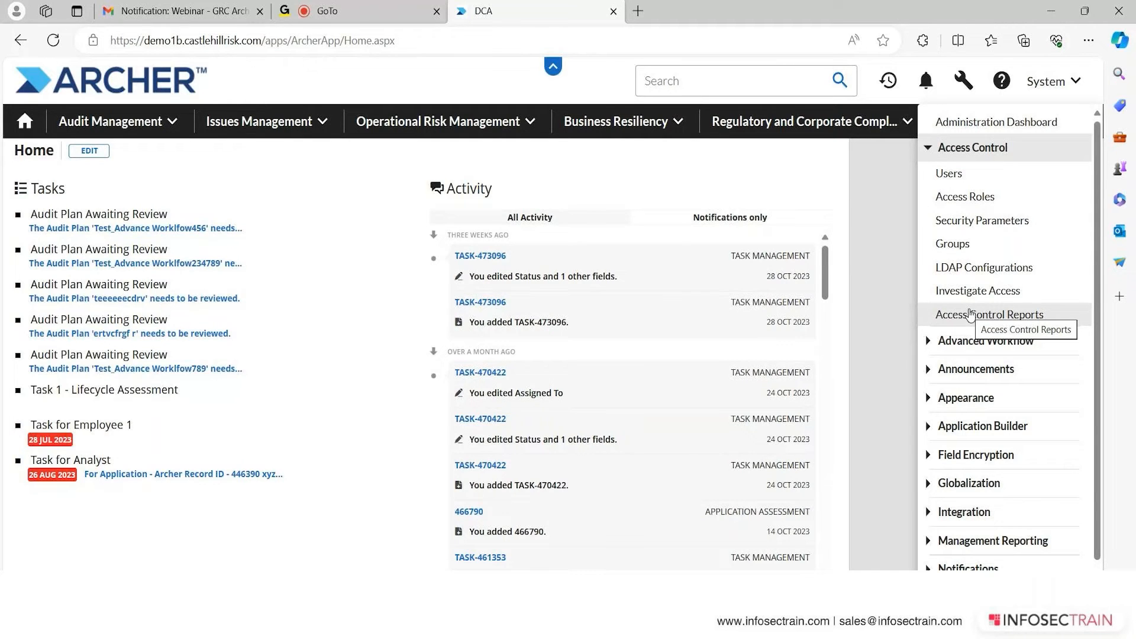
pyautogui.click(964, 201)
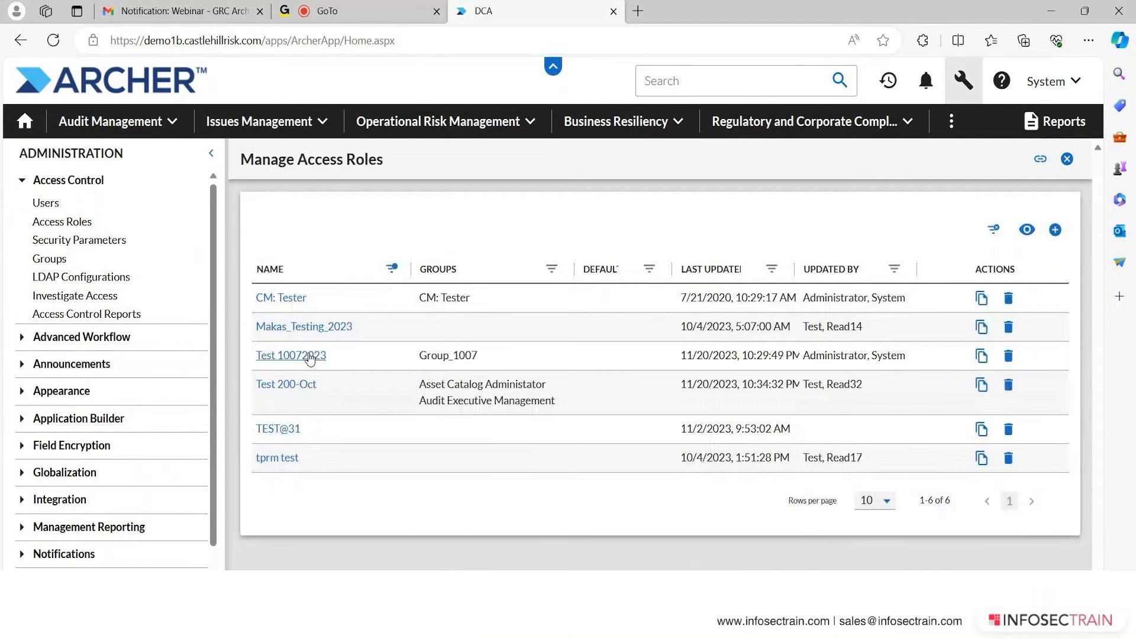
pyautogui.click(299, 356)
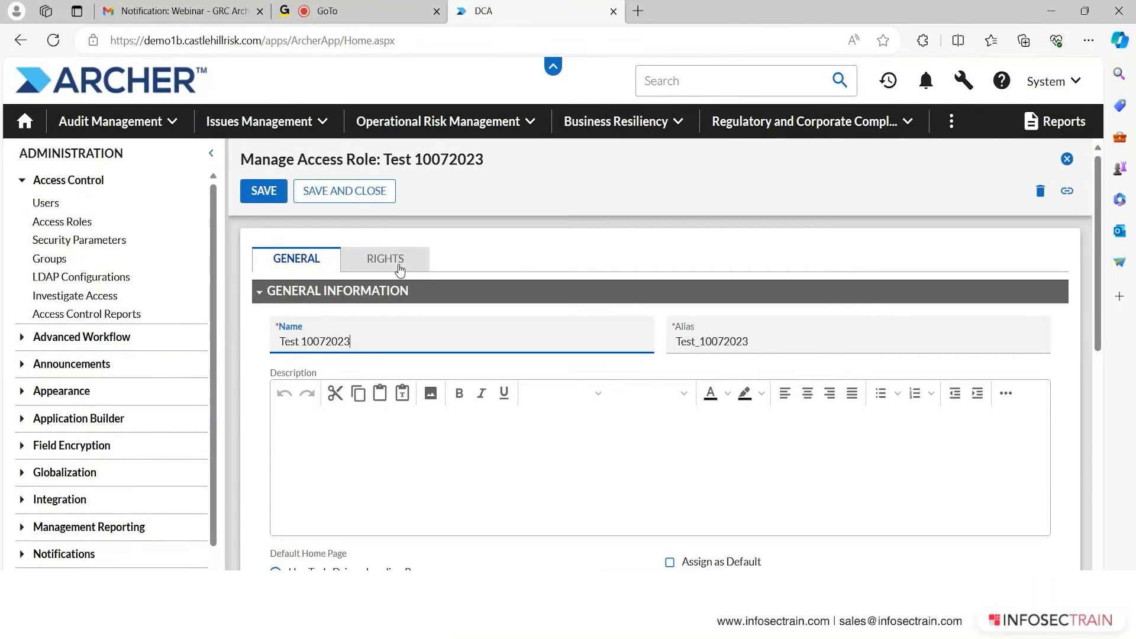
pyautogui.click(399, 266)
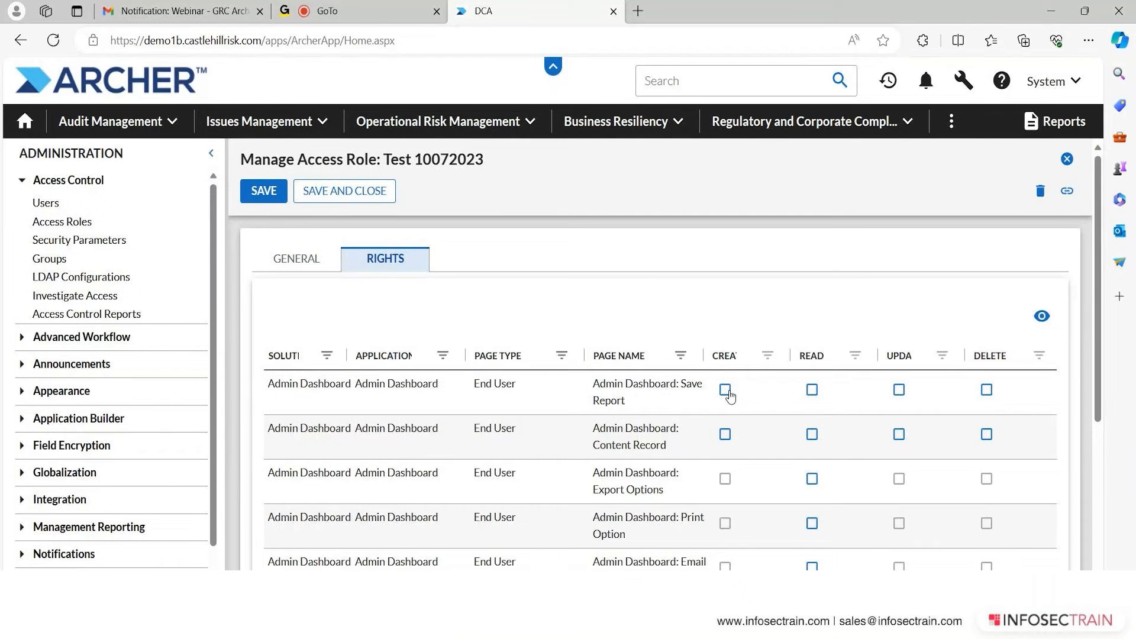
# Filter the role's rights to applications whose name contains "risk Assessment".
pyautogui.scroll(-1, 646, 388)
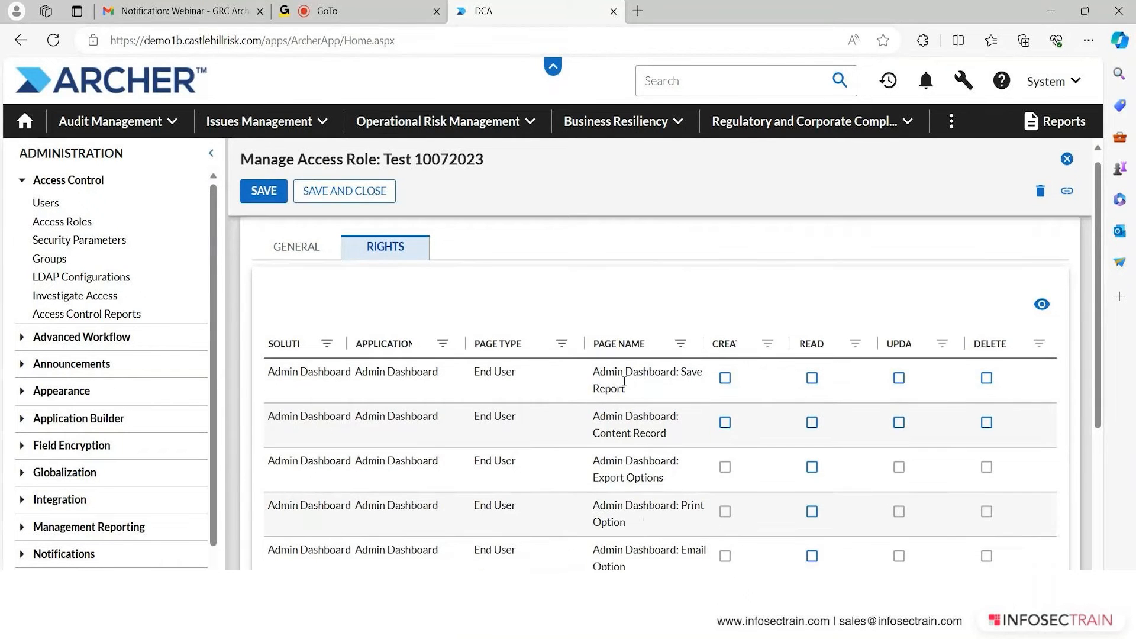
pyautogui.click(442, 299)
pyautogui.write('r')
pyautogui.write('isk')
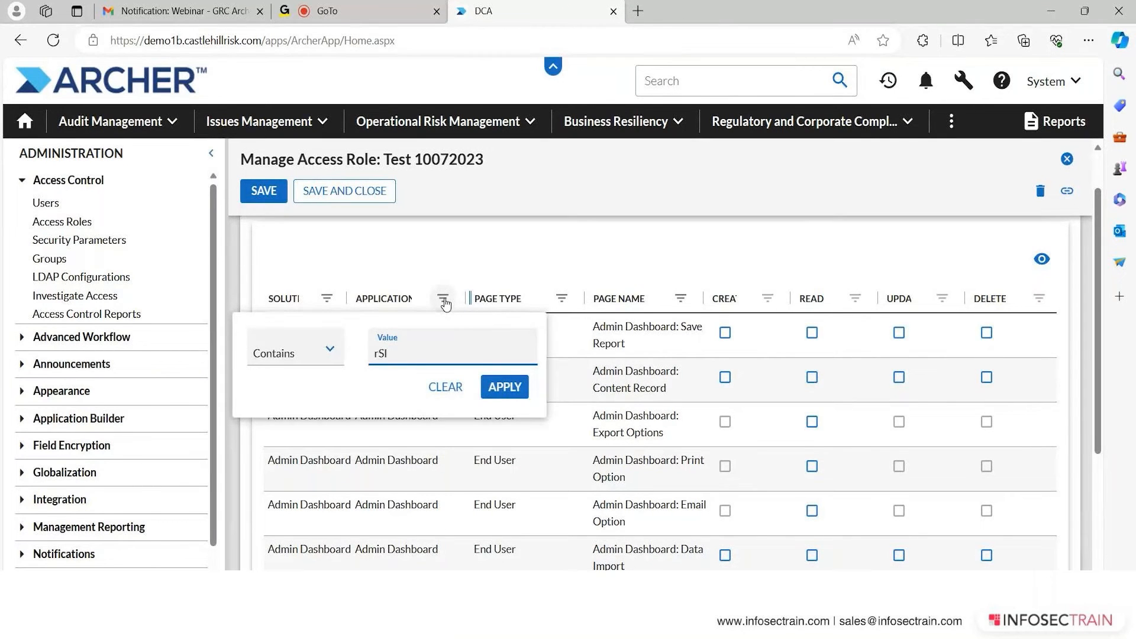
pyautogui.write(' Assessment')
pyautogui.press('Return')
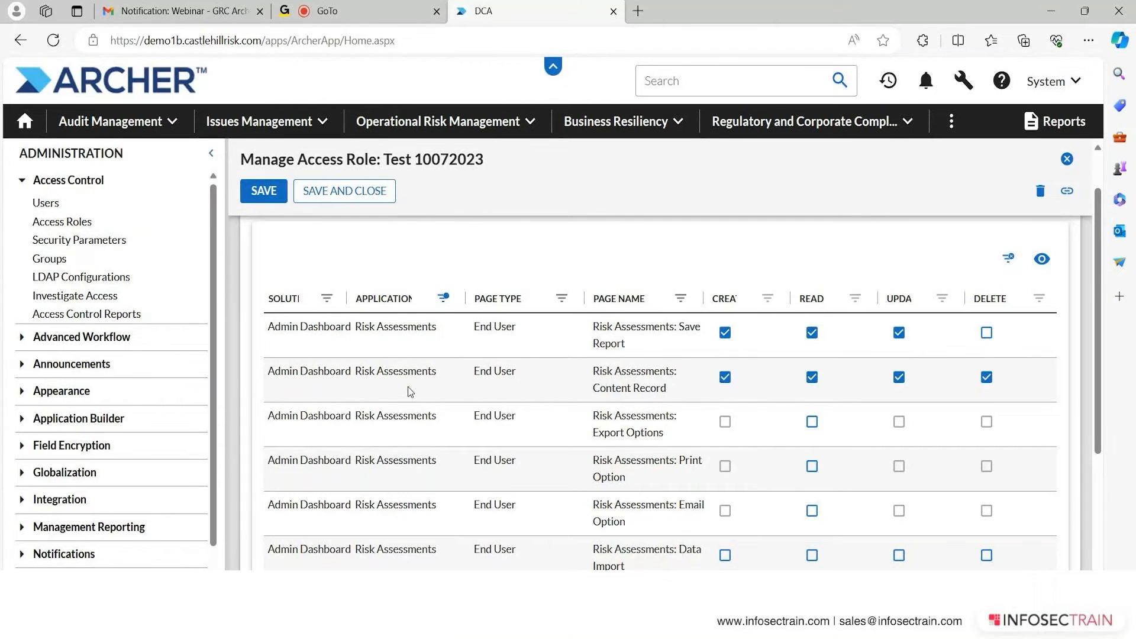
# Examine the create, read, update and delete rights on the Risk Assessments pages and close the role, discarding unsaved changes.
pyautogui.scroll(-4, 810, 426)
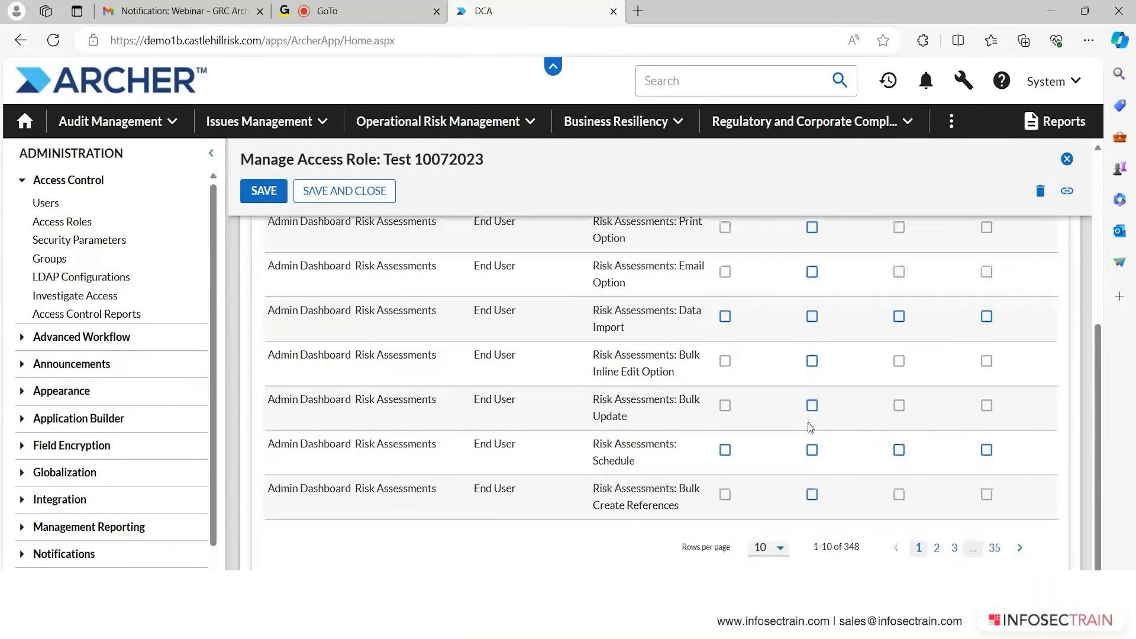
pyautogui.scroll(5, 811, 428)
pyautogui.scroll(-2, 811, 428)
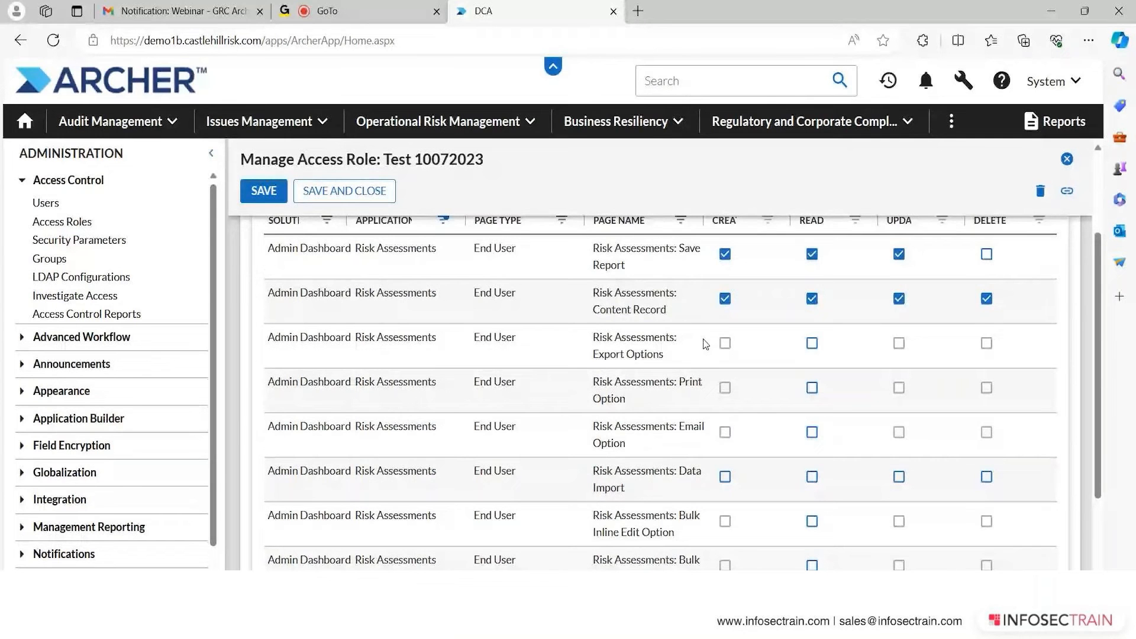
pyautogui.scroll(-1, 781, 373)
pyautogui.scroll(-2, 780, 374)
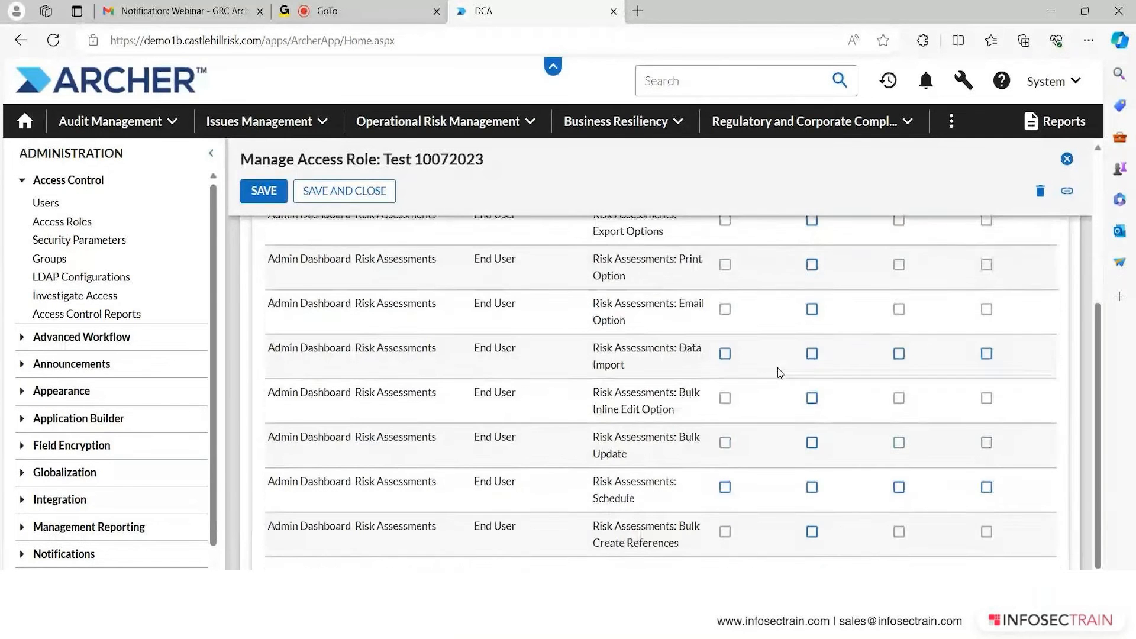
pyautogui.scroll(2, 778, 368)
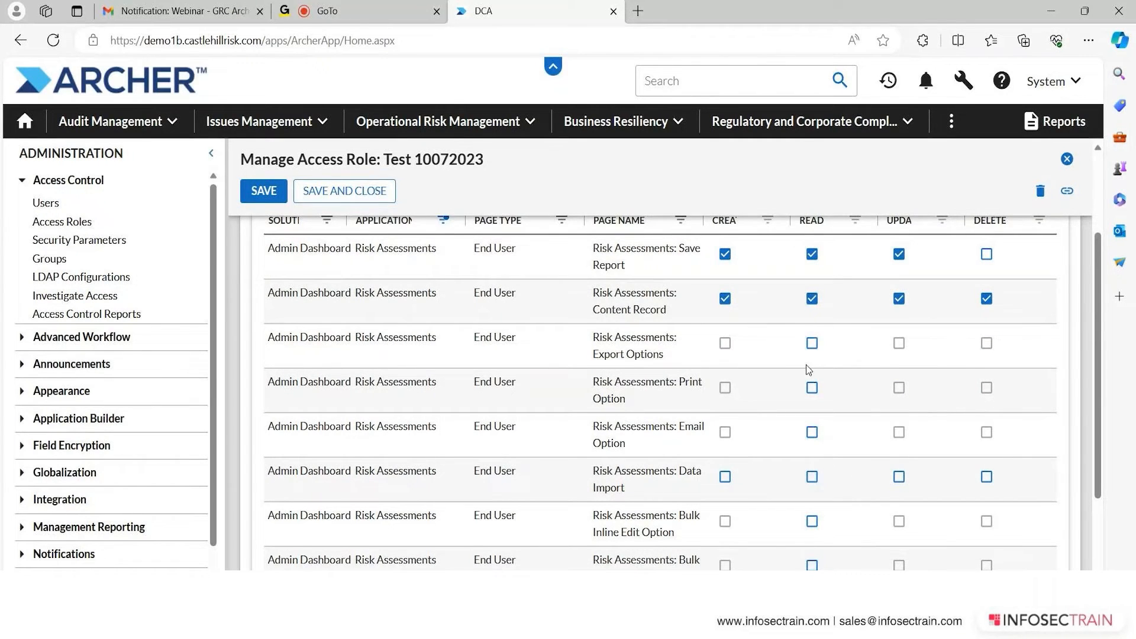
pyautogui.scroll(2, 806, 364)
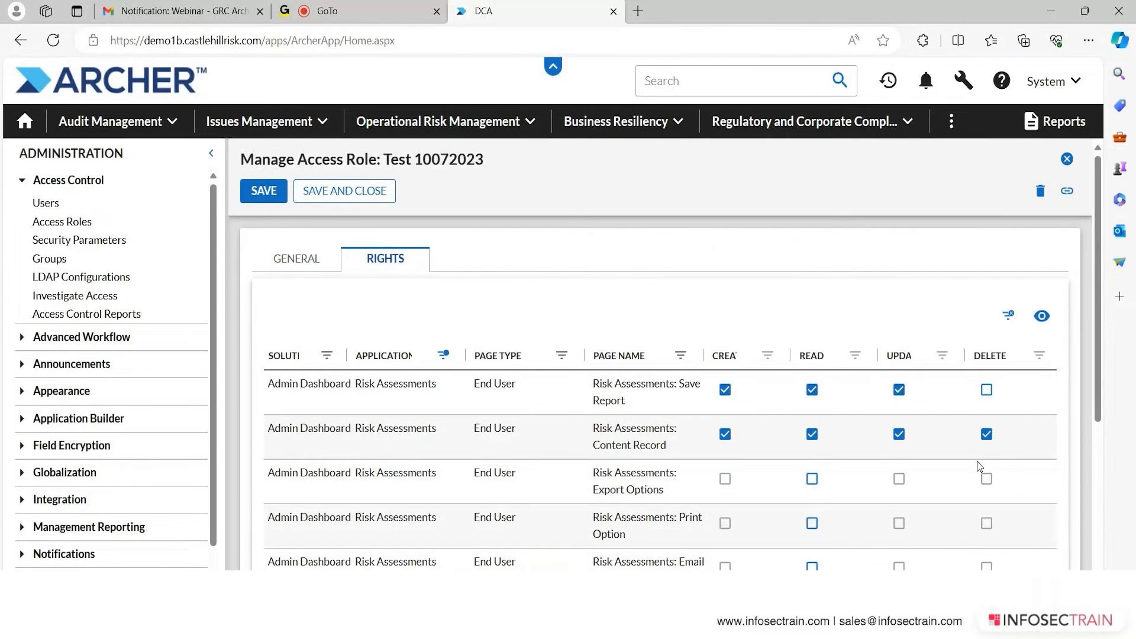
pyautogui.scroll(-2, 822, 414)
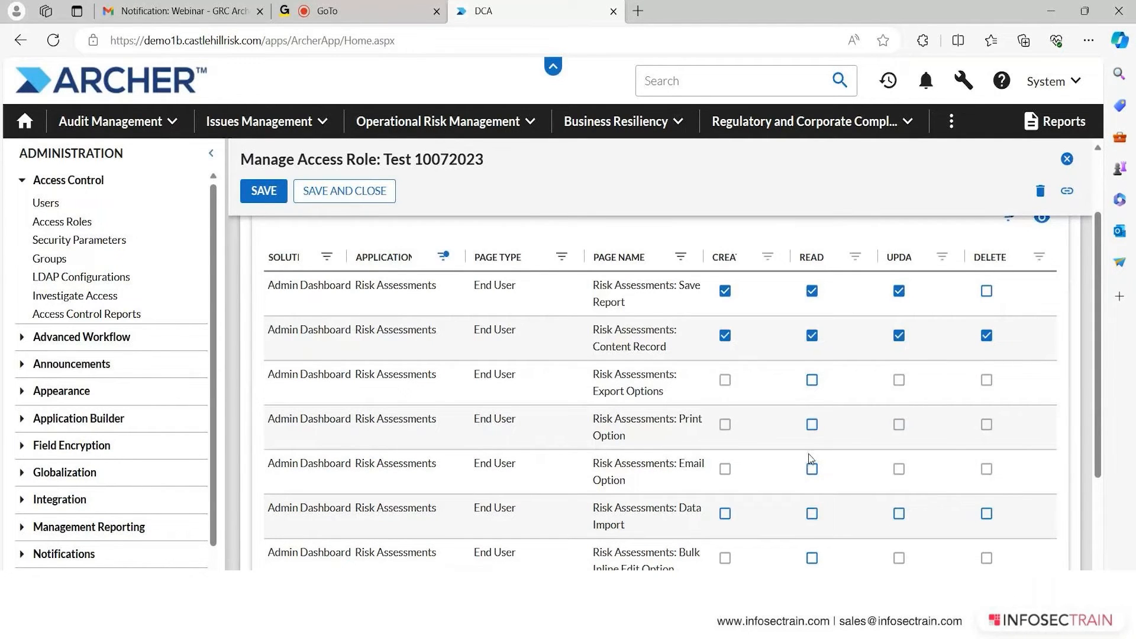
pyautogui.scroll(-3, 810, 438)
pyautogui.scroll(5, 906, 290)
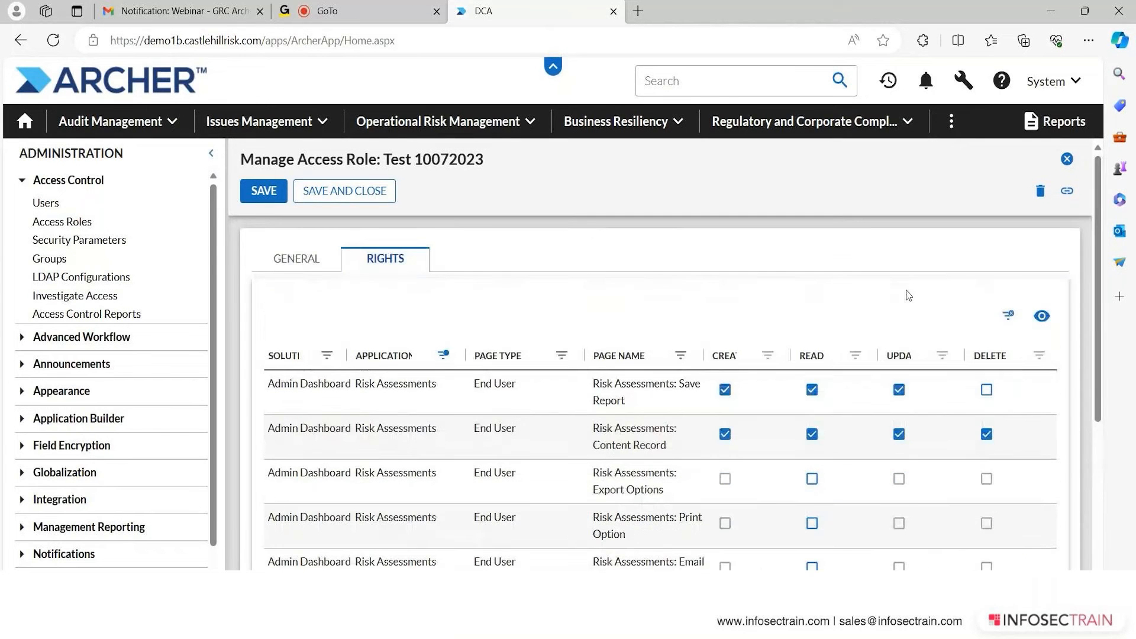
pyautogui.click(1067, 163)
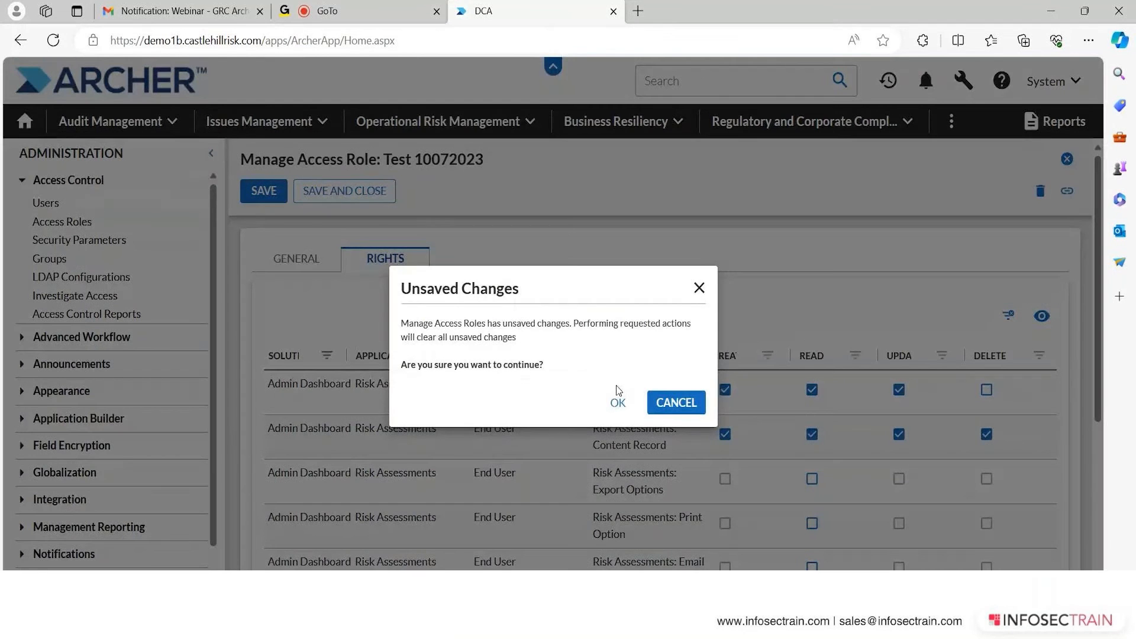
pyautogui.click(618, 400)
# Open the General User Parameter from the security parameters and dismiss the Windows Security notification.
pyautogui.click(136, 240)
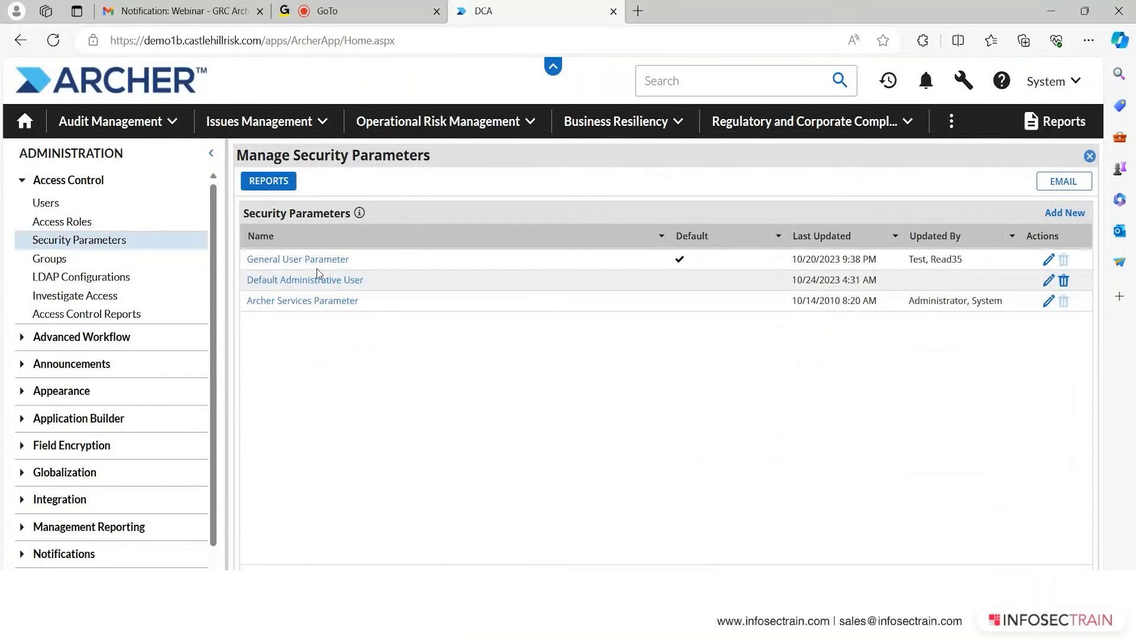
pyautogui.click(317, 271)
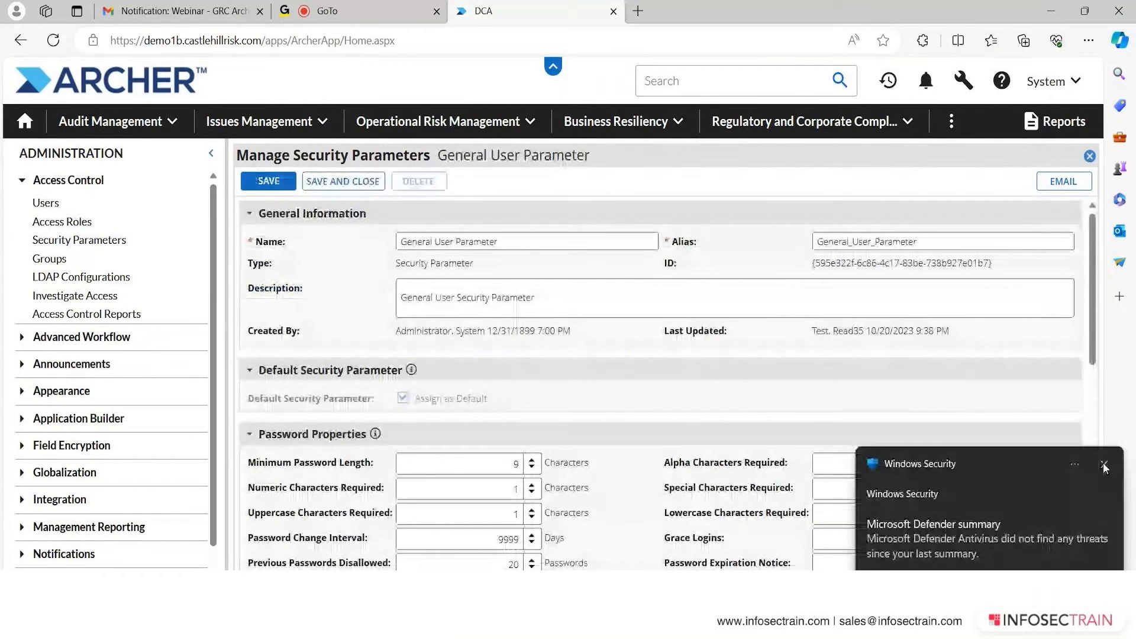
pyautogui.click(1105, 464)
# Examine the parameter's password, authorization and mobile authorization properties and close it without changes.
pyautogui.scroll(-1, 631, 387)
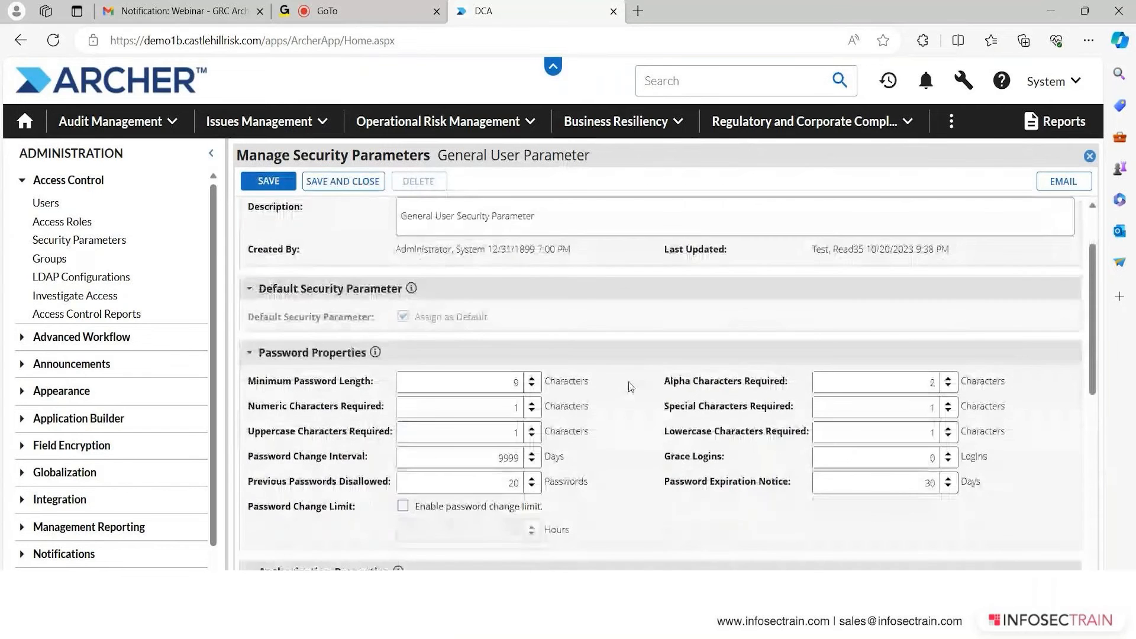
pyautogui.scroll(-1, 631, 387)
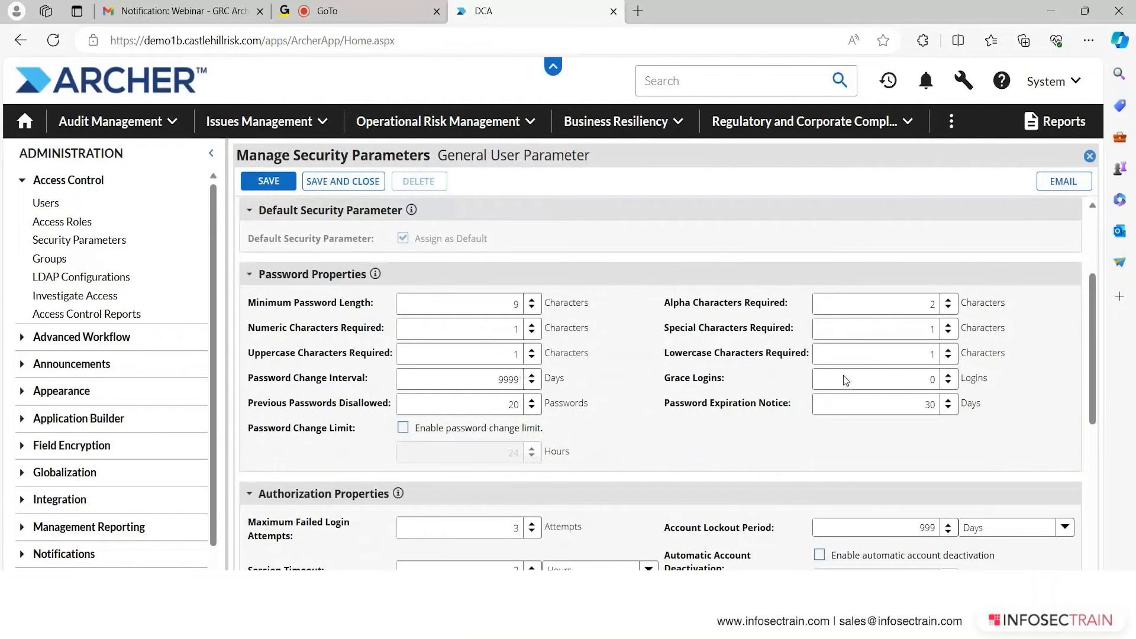
pyautogui.scroll(-1, 750, 431)
pyautogui.scroll(-3, 750, 431)
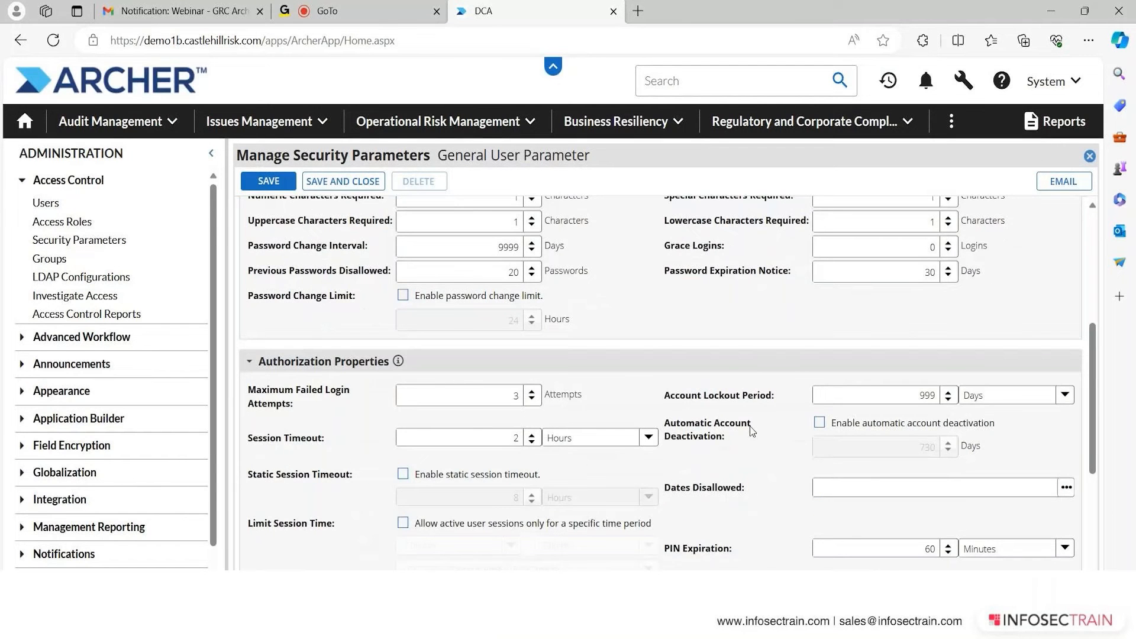
pyautogui.scroll(-2, 750, 430)
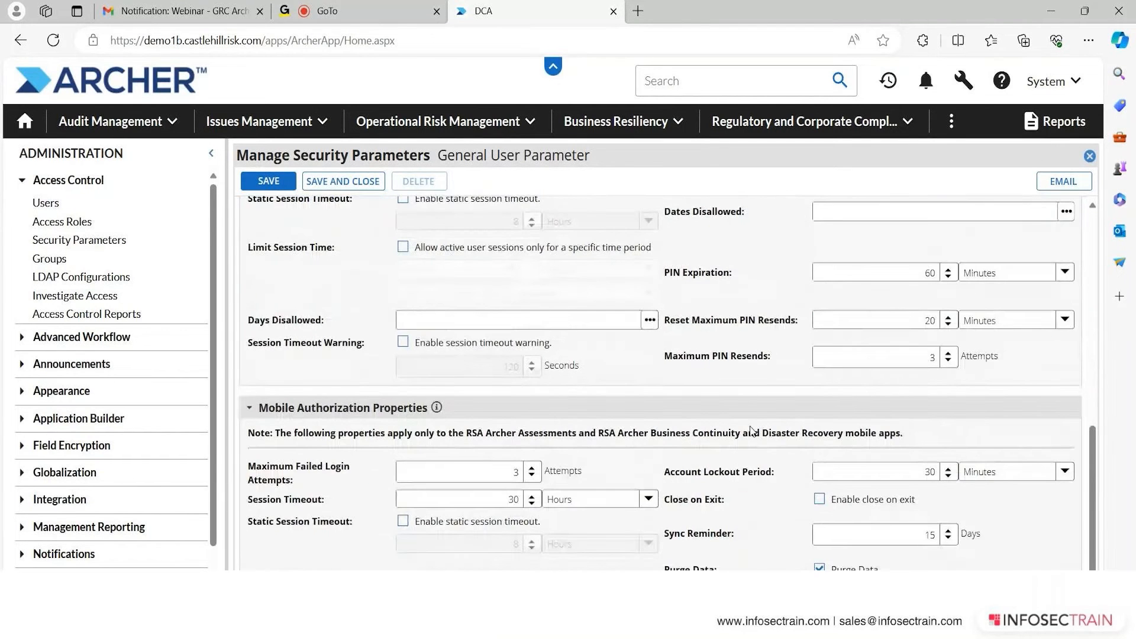
pyautogui.scroll(4, 751, 430)
pyautogui.scroll(4, 751, 430)
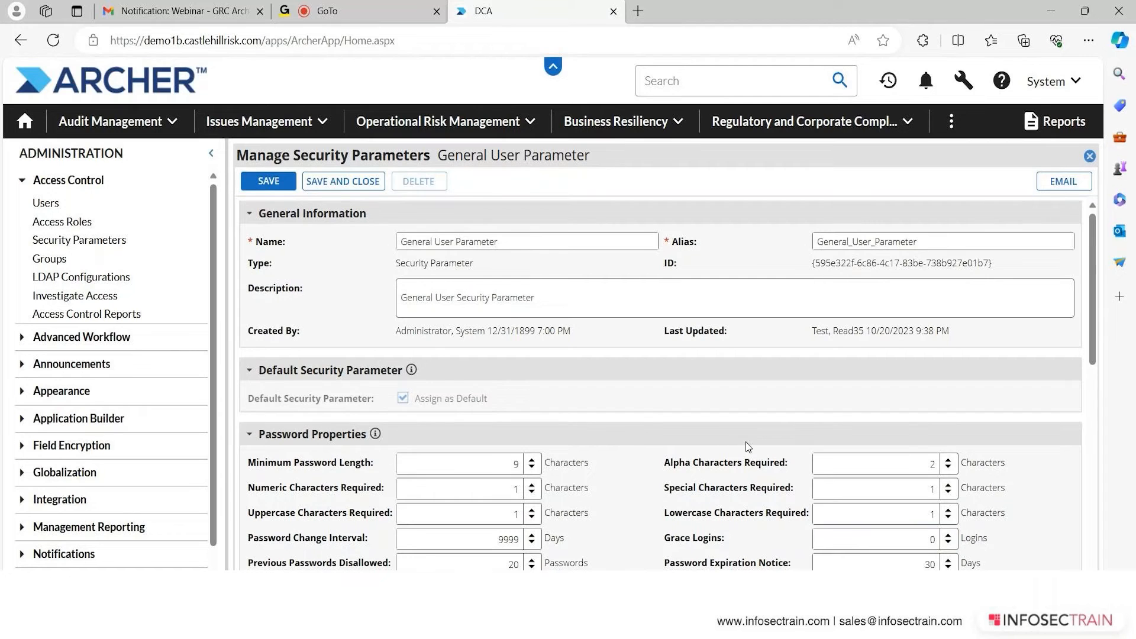
pyautogui.scroll(-7, 780, 457)
pyautogui.scroll(7, 780, 457)
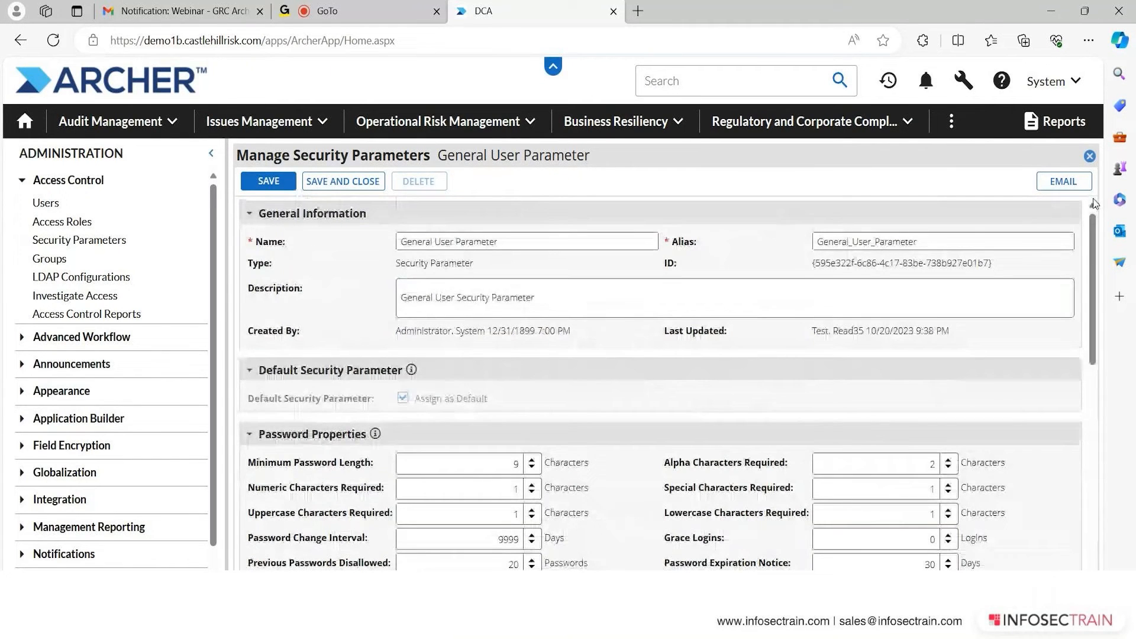
pyautogui.click(1090, 156)
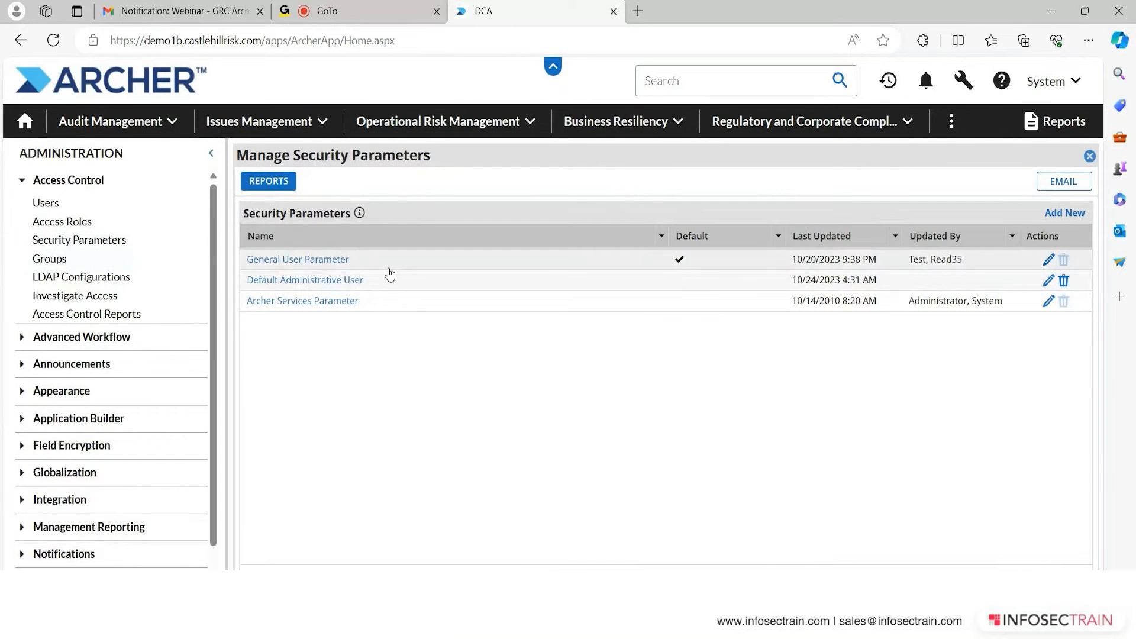
# Open the Access Control Rights by User report and replace the selected user with 102, OCT to view that account's rights.
pyautogui.click(140, 314)
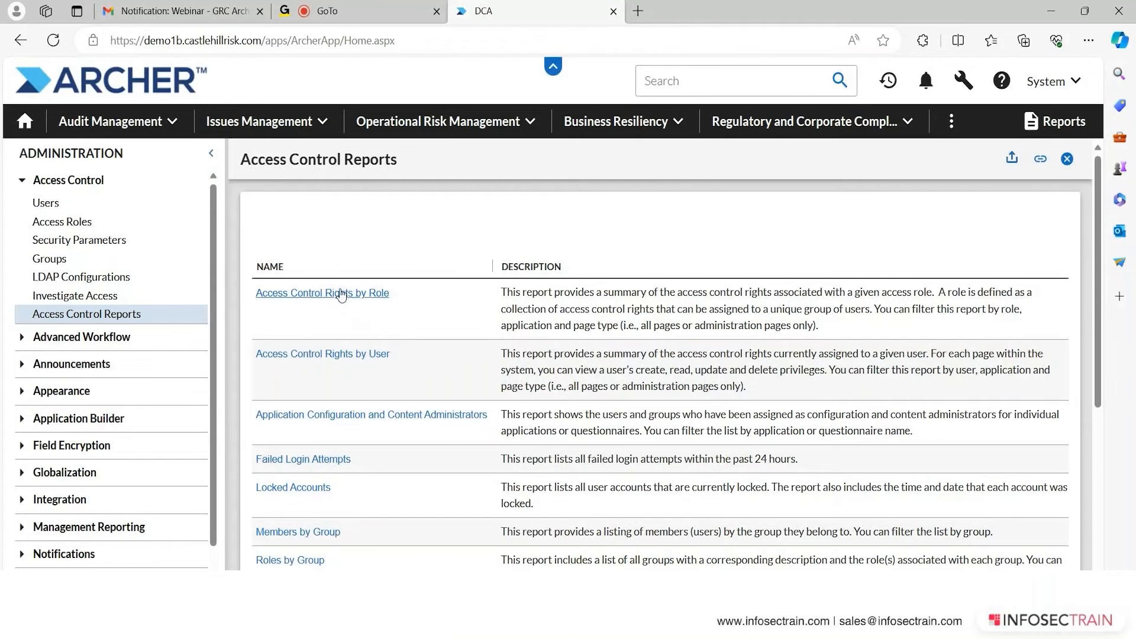
pyautogui.click(349, 355)
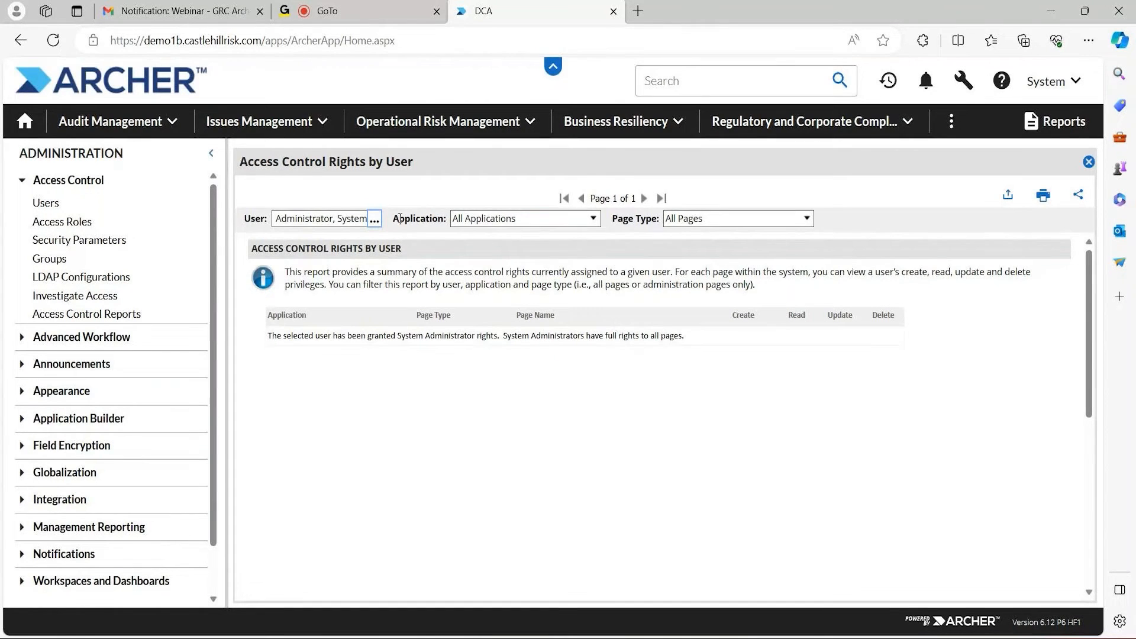
pyautogui.click(375, 220)
pyautogui.click(890, 296)
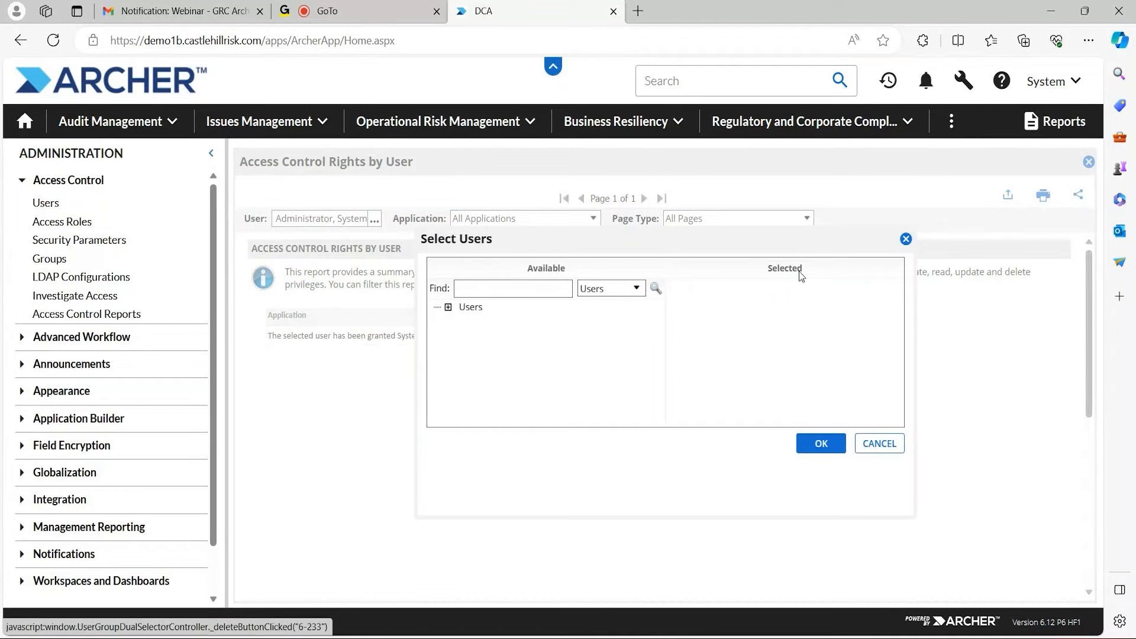
pyautogui.click(555, 290)
pyautogui.write('102')
pyautogui.press('Return')
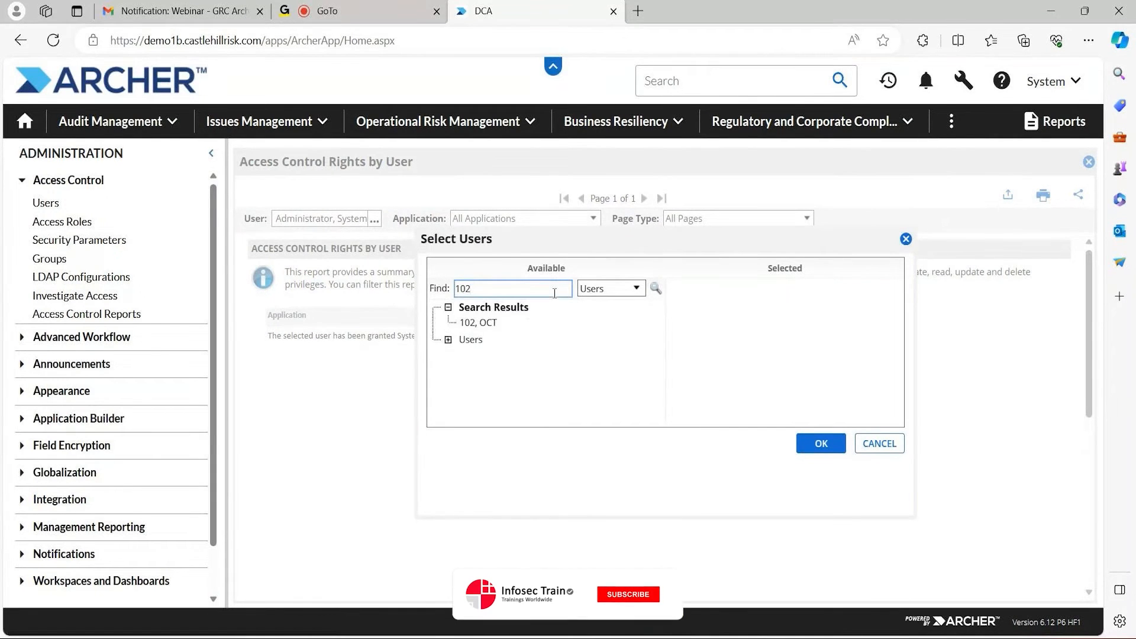
pyautogui.click(481, 323)
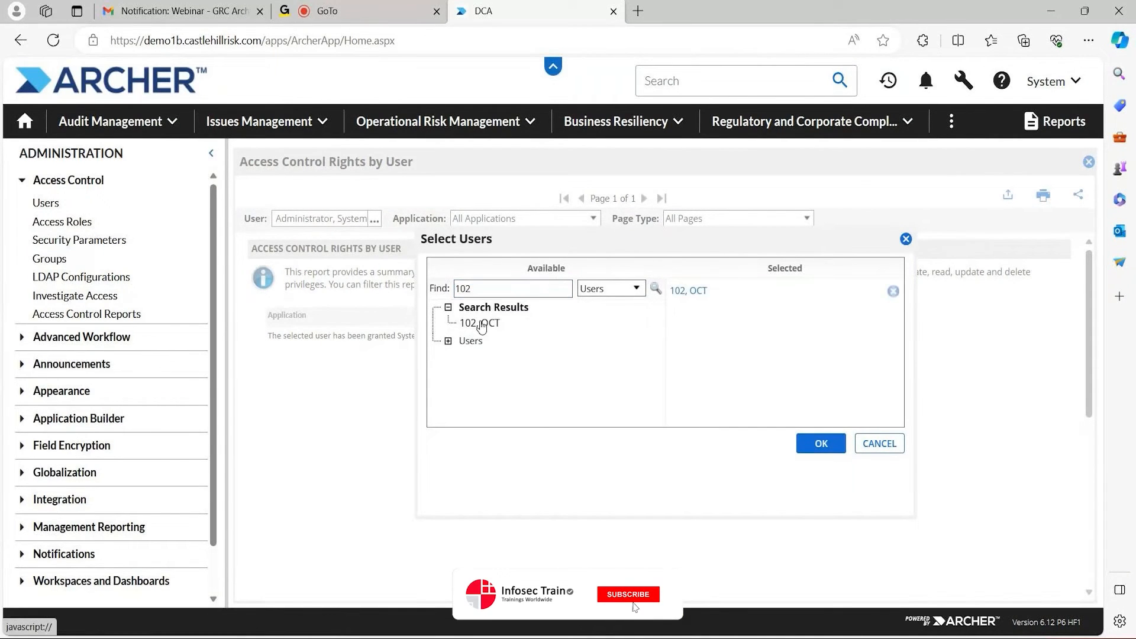
pyautogui.click(819, 445)
pyautogui.scroll(-2, 592, 425)
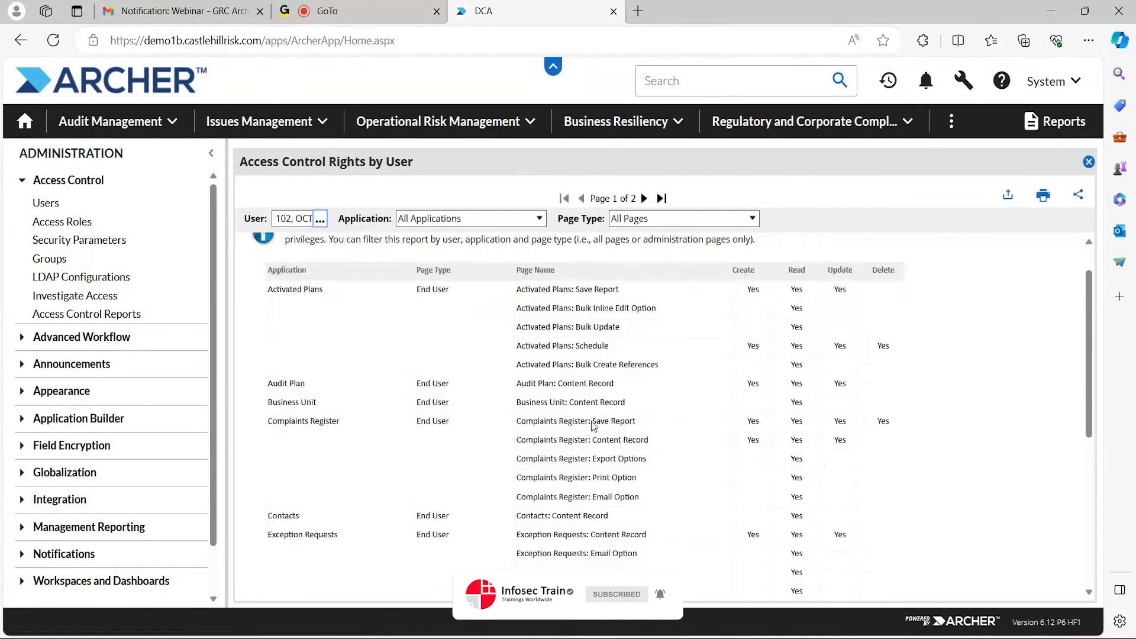
pyautogui.scroll(2, 592, 425)
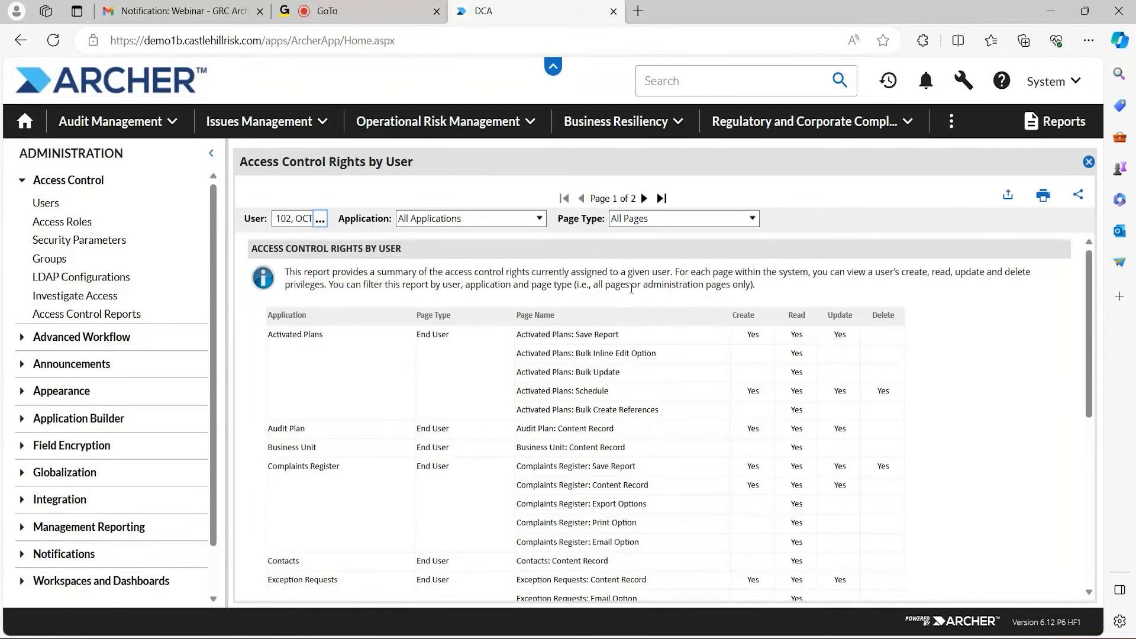
# Examine both pages of the Access Control Rights by User report for the selected account and close the report.
pyautogui.scroll(-6, 631, 289)
pyautogui.scroll(5, 796, 443)
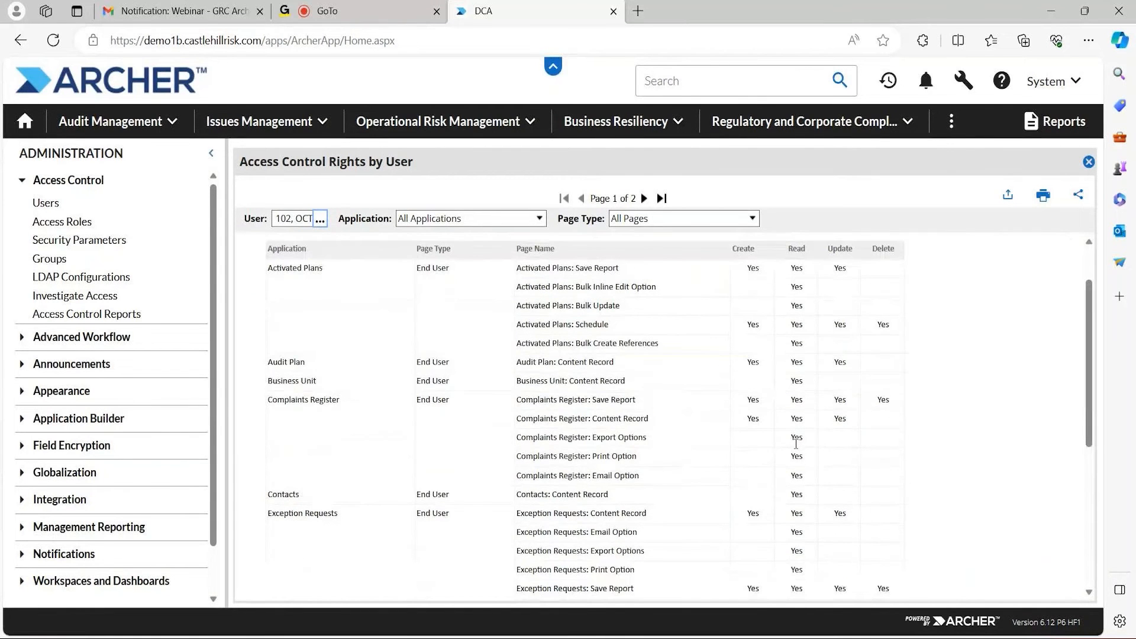
pyautogui.scroll(1, 796, 444)
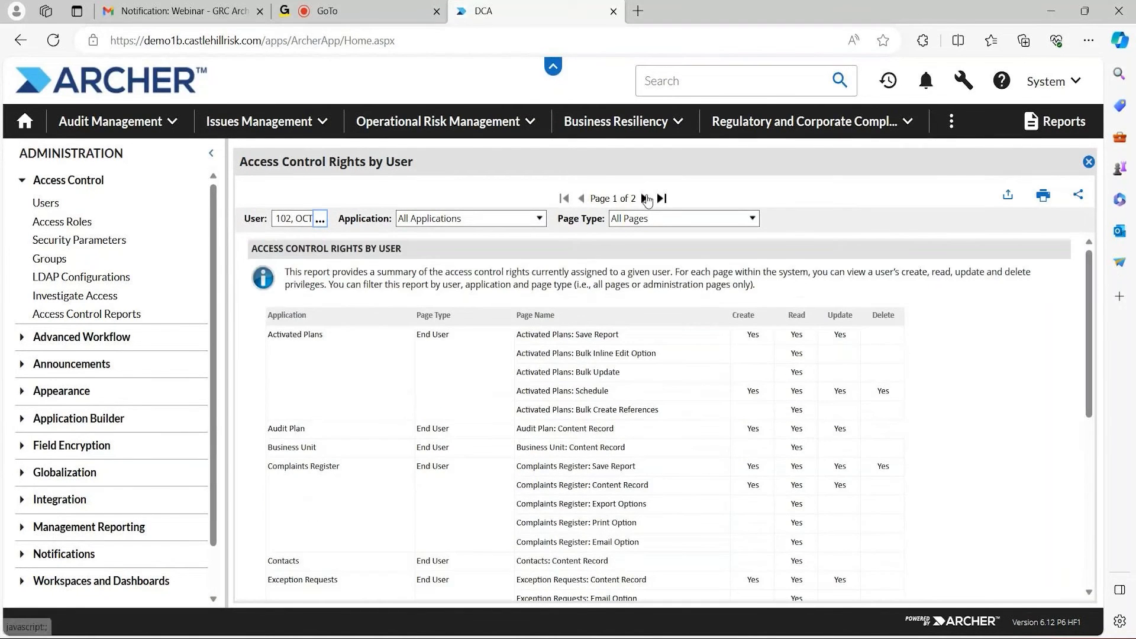
pyautogui.click(645, 199)
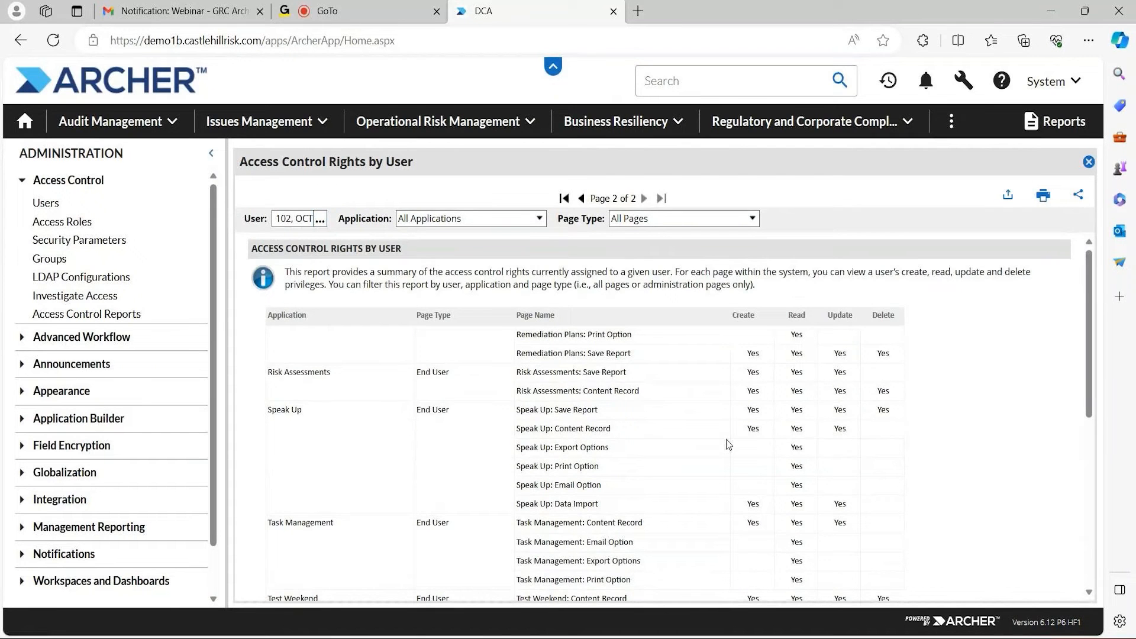
pyautogui.scroll(-5, 730, 438)
pyautogui.scroll(3, 730, 439)
pyautogui.scroll(3, 730, 439)
pyautogui.click(1088, 163)
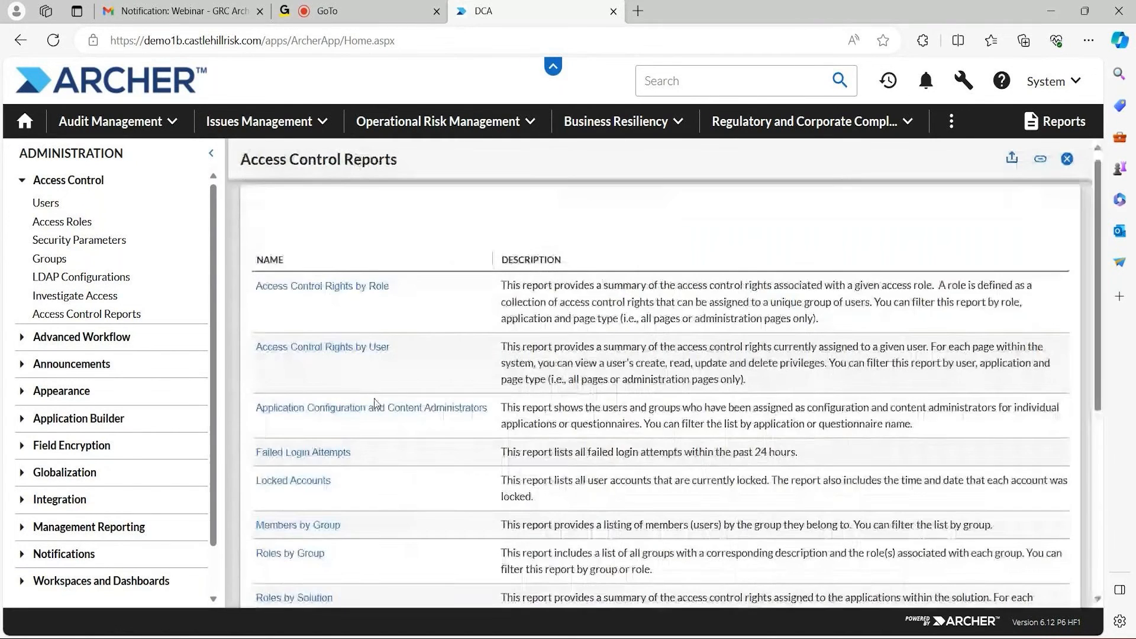
# Review the names and descriptions of the available access control reports, from Access Control Rights by Role through User Inactivity Log.
pyautogui.scroll(-1, 374, 403)
pyautogui.scroll(-2, 374, 403)
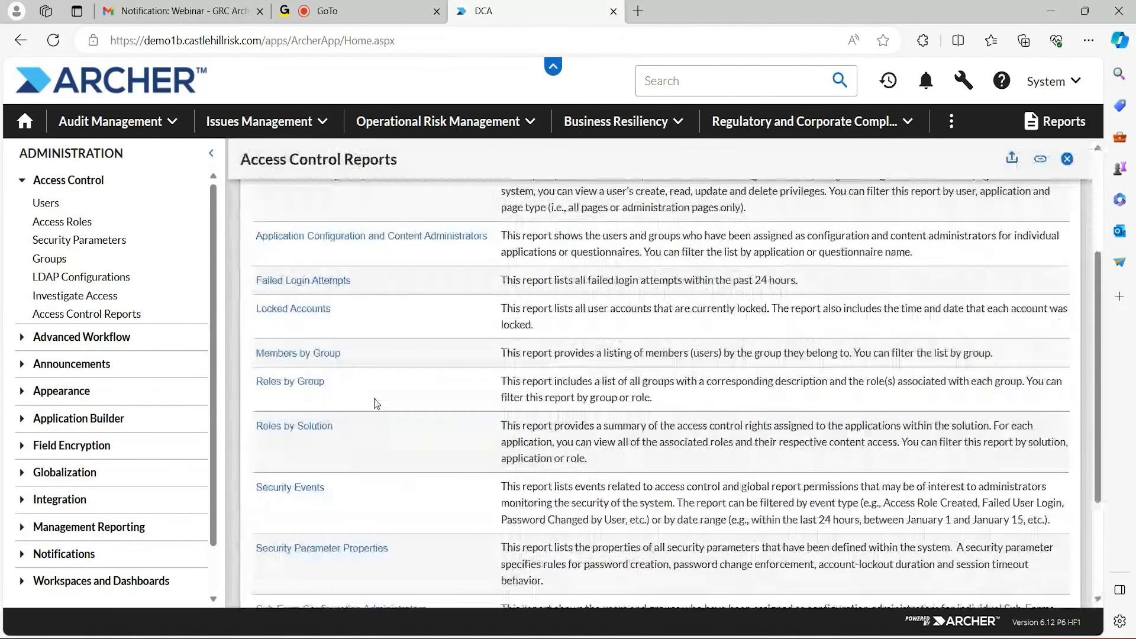
pyautogui.scroll(-3, 376, 404)
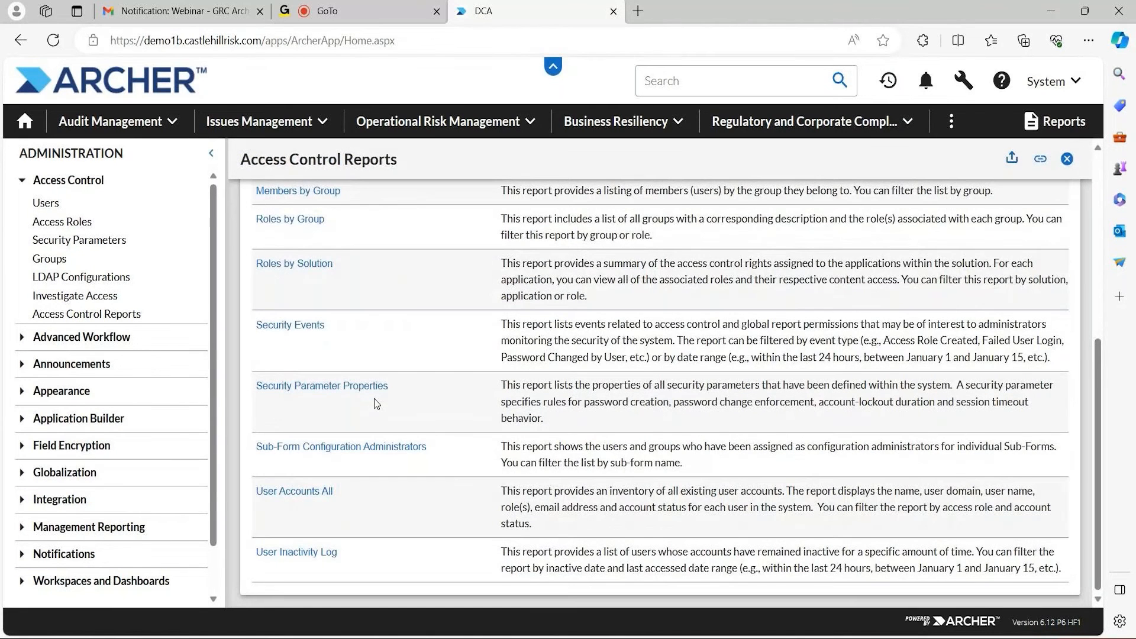
pyautogui.scroll(1, 377, 403)
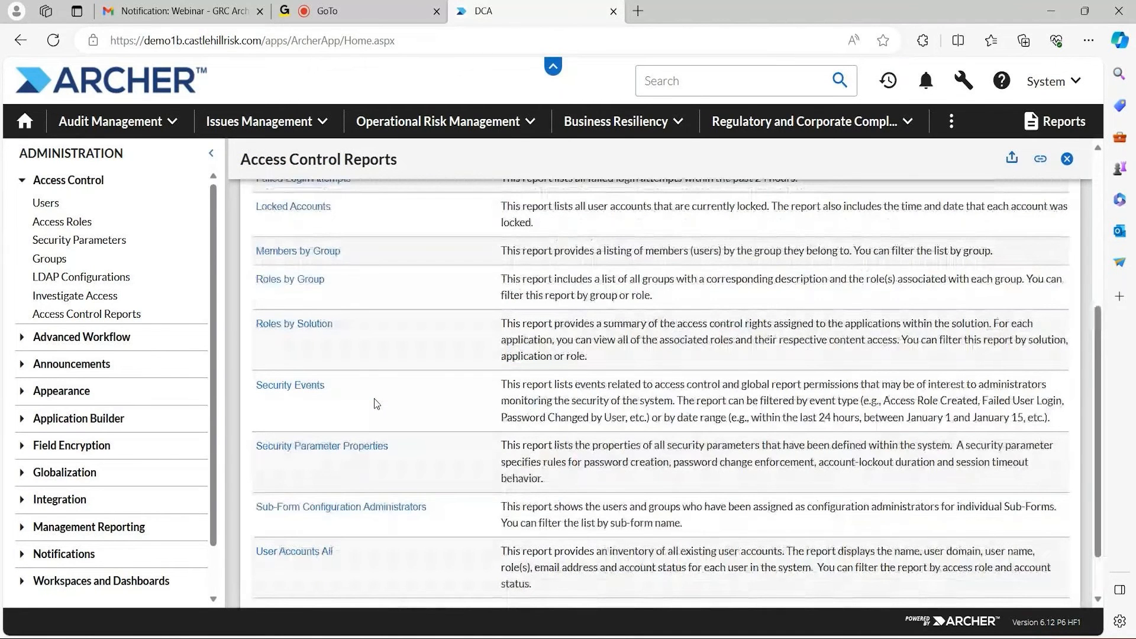
pyautogui.scroll(2, 369, 457)
pyautogui.scroll(-1, 366, 451)
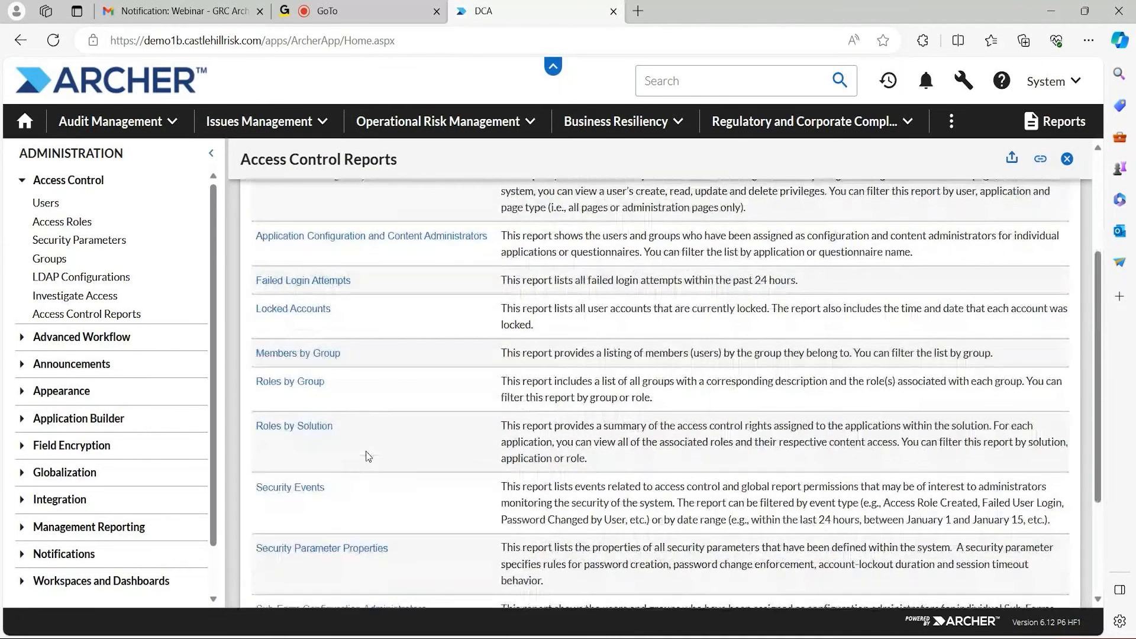
pyautogui.scroll(-2, 366, 451)
pyautogui.scroll(-1, 366, 451)
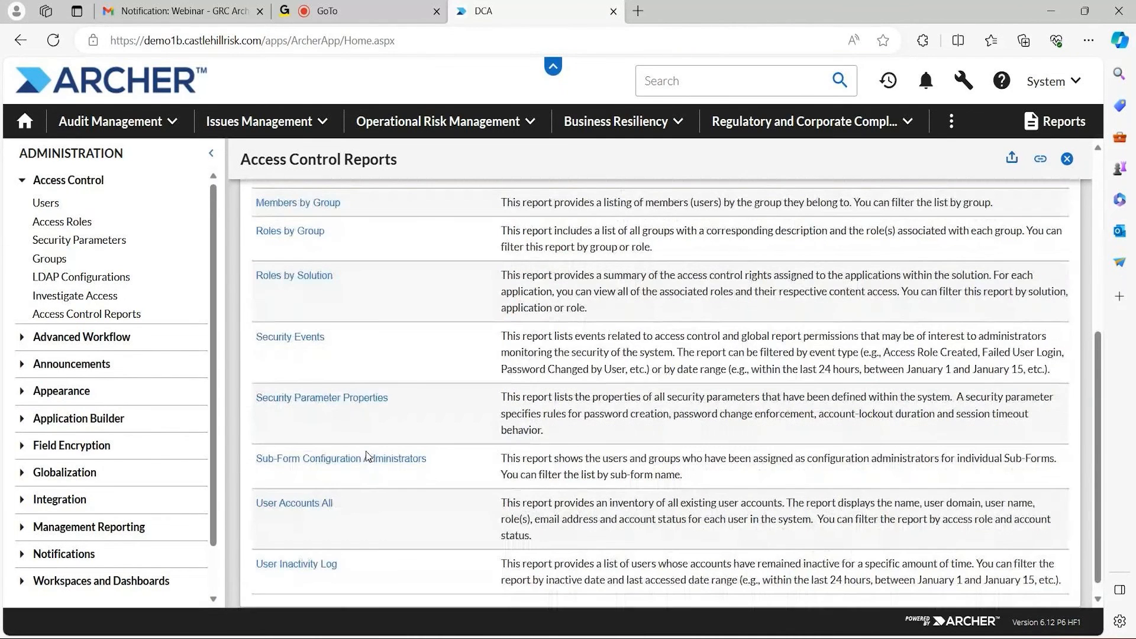
pyautogui.scroll(4, 487, 363)
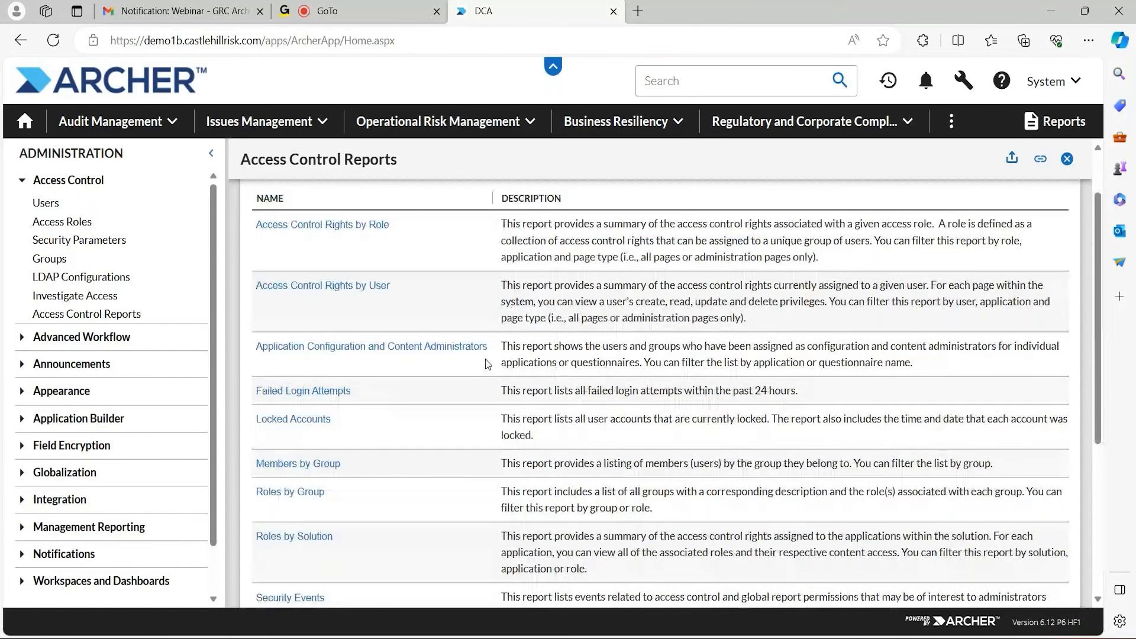
pyautogui.scroll(1, 487, 364)
pyautogui.scroll(-3, 481, 368)
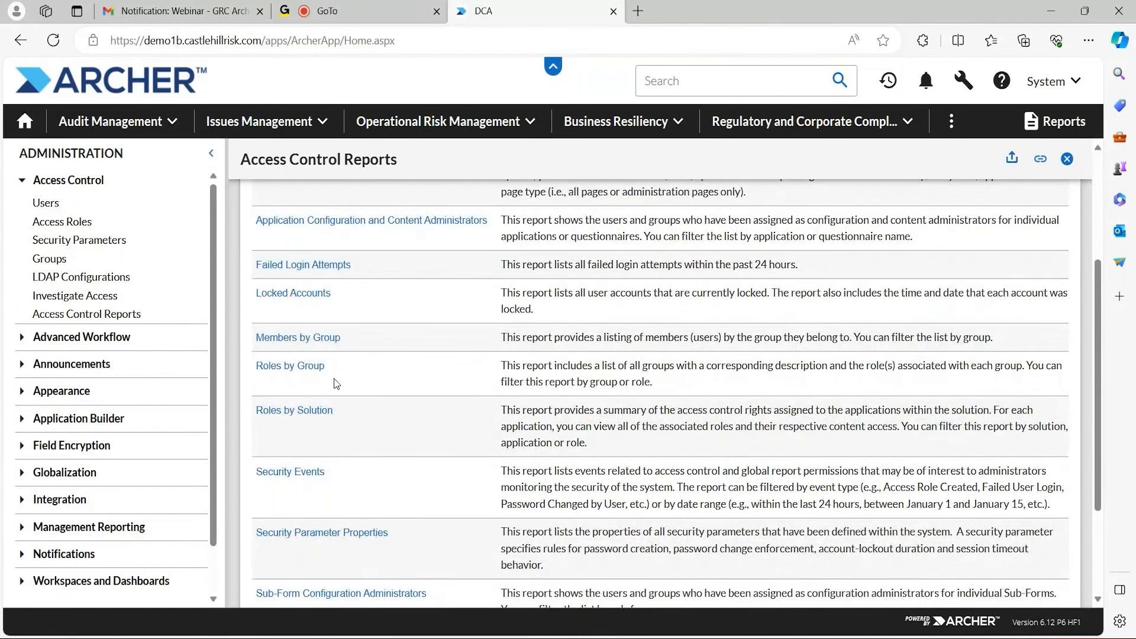
pyautogui.scroll(-3, 336, 384)
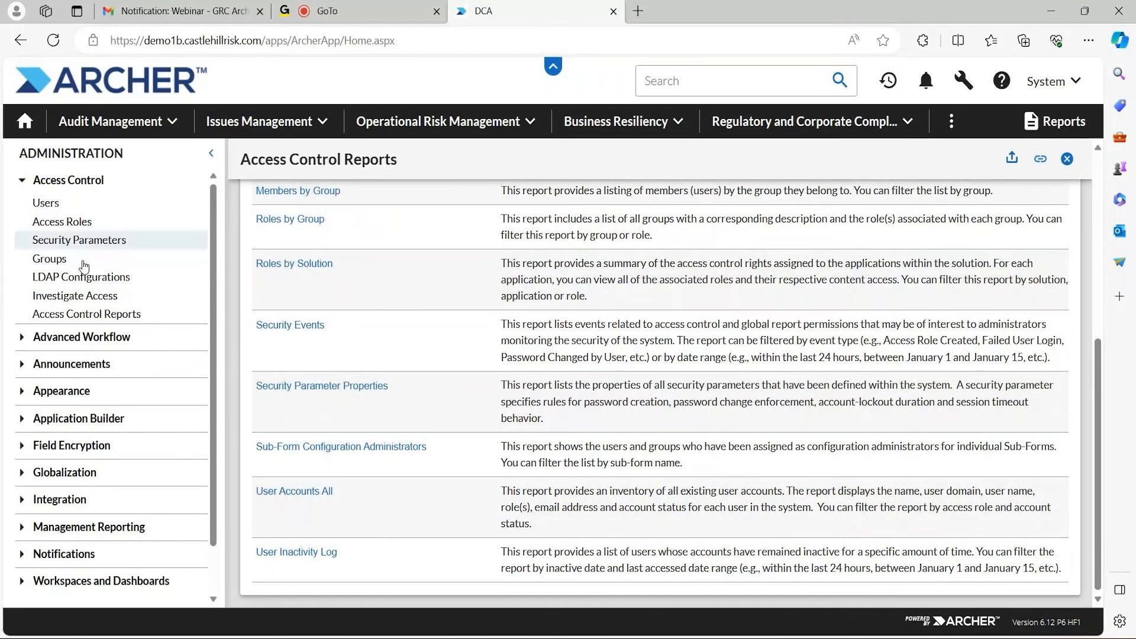
pyautogui.scroll(-1, 88, 367)
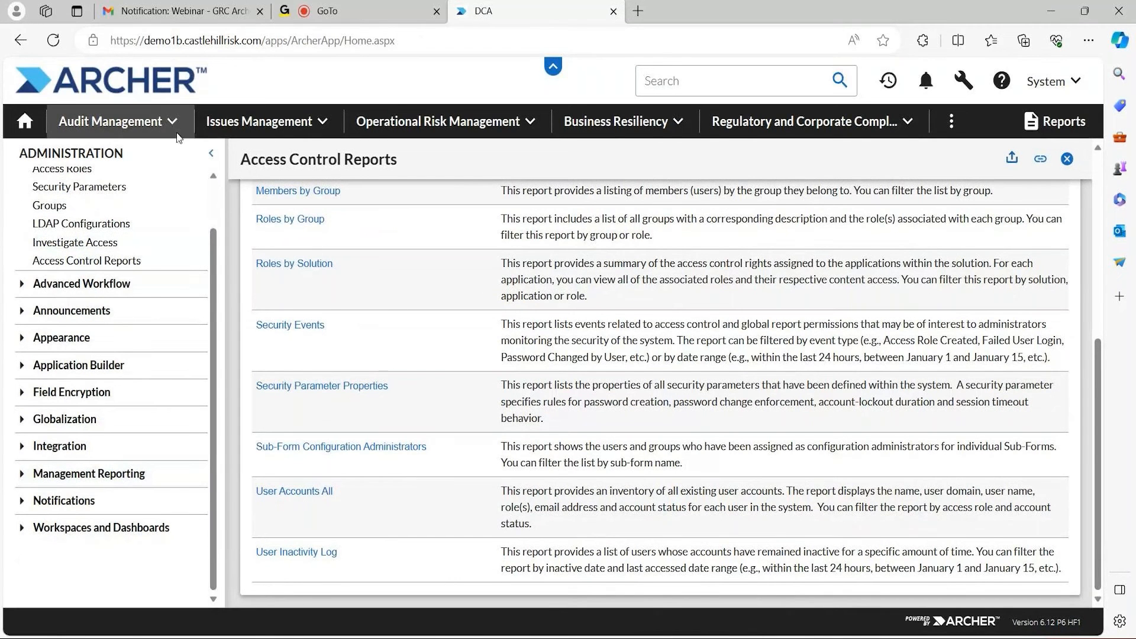
pyautogui.scroll(1, 156, 161)
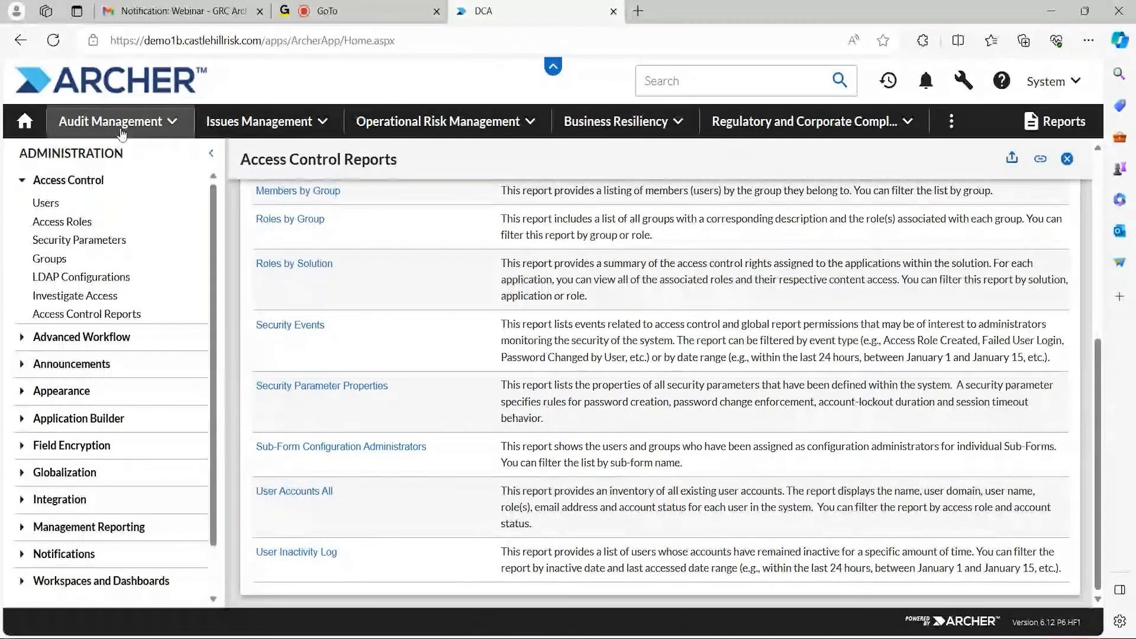
# Open the Risk Assessments report listing from Audit Planning & Quality and go to the application's search criteria page.
pyautogui.click(181, 125)
pyautogui.click(139, 210)
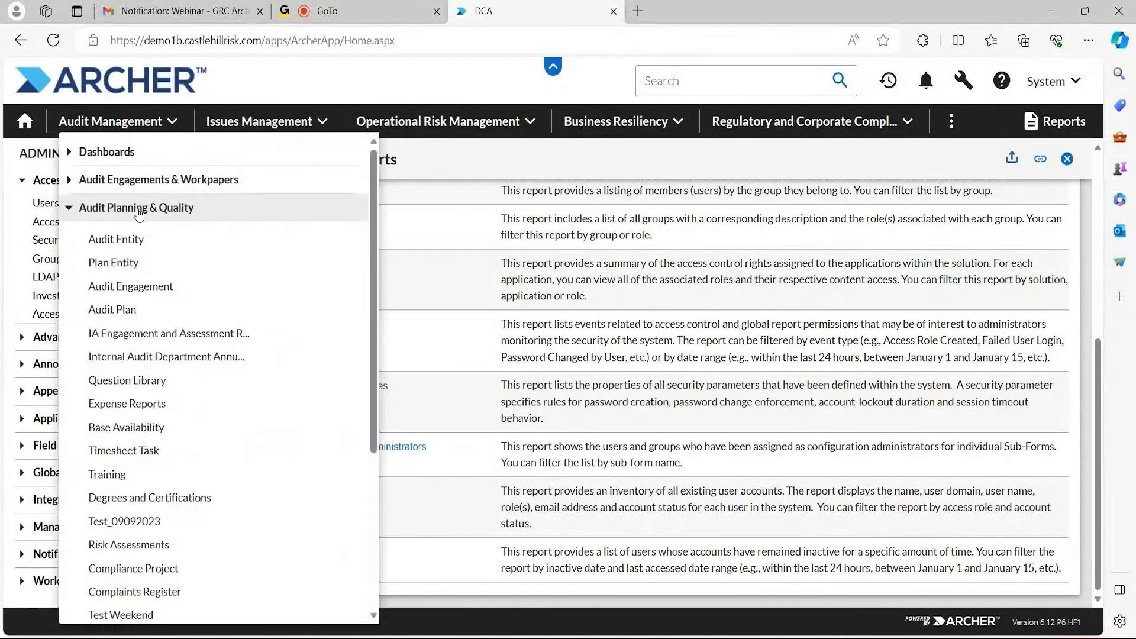
pyautogui.scroll(-1, 154, 355)
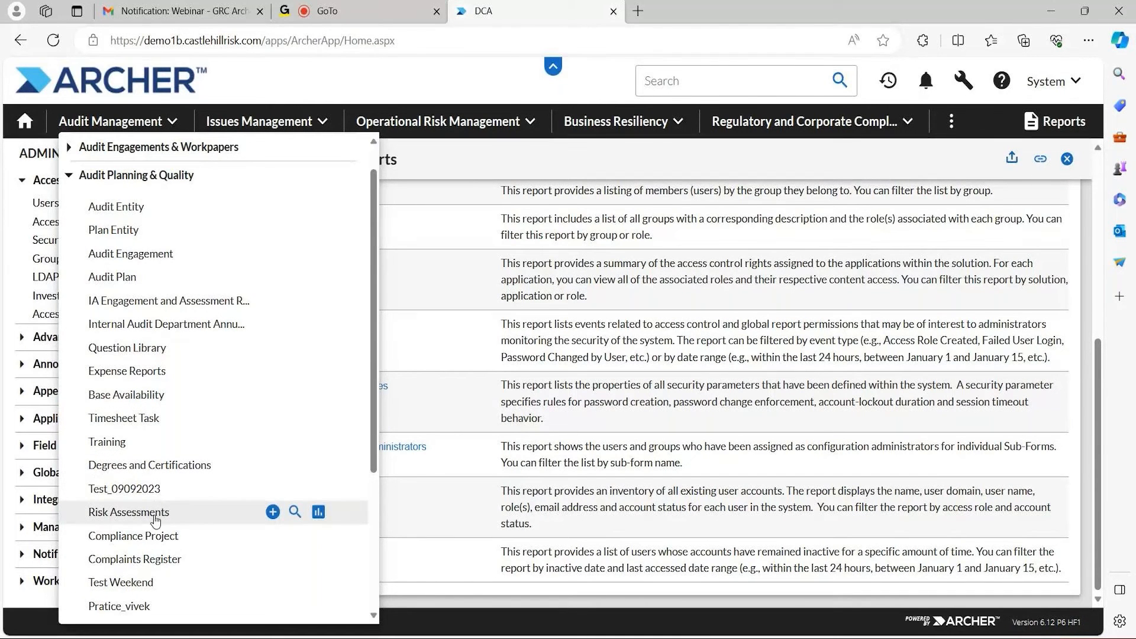
pyautogui.click(295, 512)
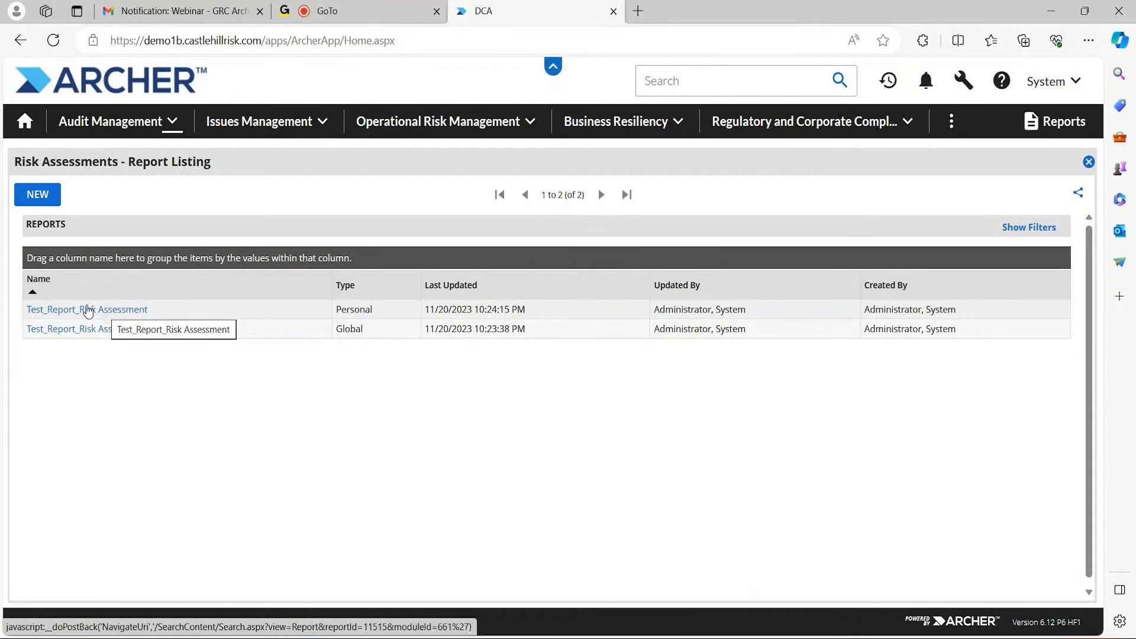
pyautogui.click(106, 314)
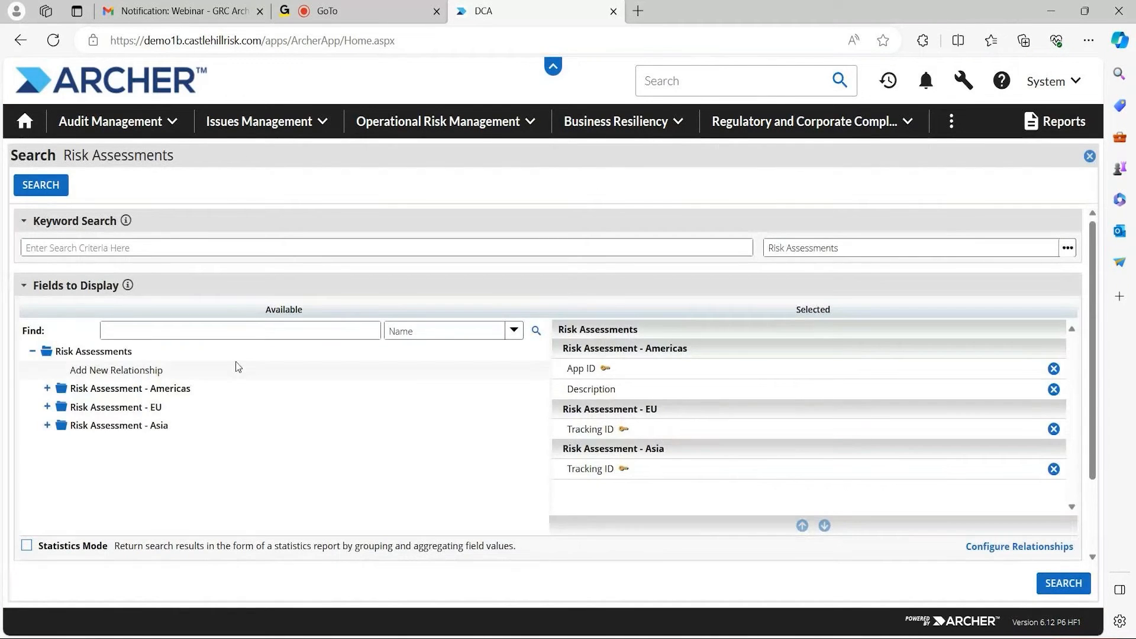
# Expand the available Risk Assessment - Americas fields and remove the EU and Asia Tracking ID fields from the selected display fields.
pyautogui.click(47, 389)
pyautogui.scroll(-2, 231, 431)
pyautogui.scroll(-1, 228, 425)
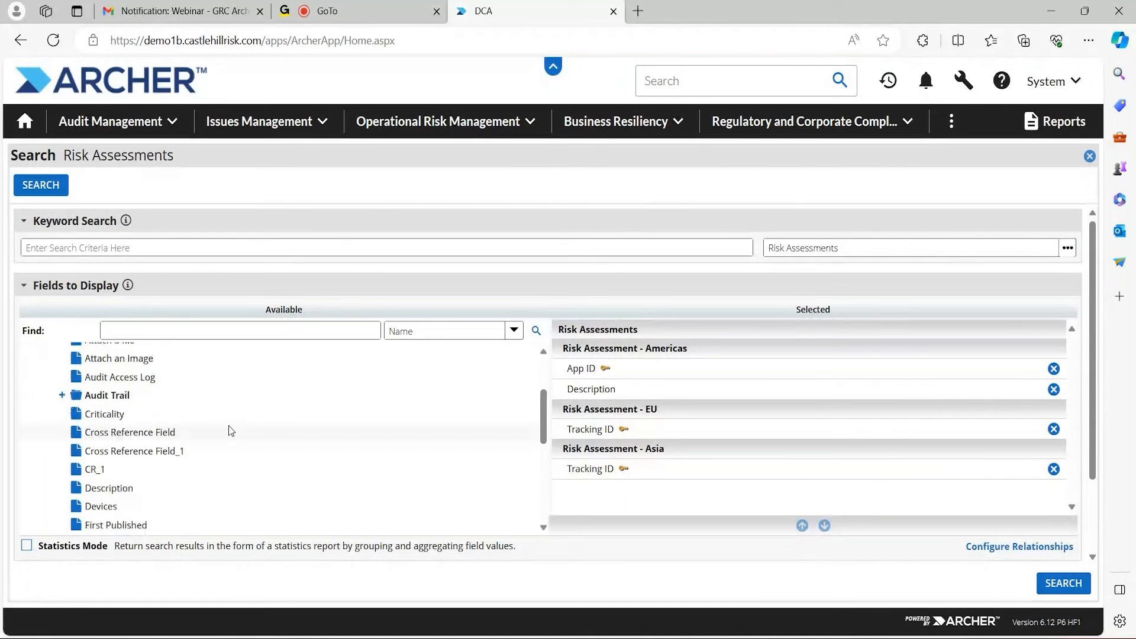
pyautogui.click(1056, 430)
pyautogui.click(1056, 431)
# Add the Americas fields Approved Date, Cross Reference Field and Criticality to the fields to display.
pyautogui.scroll(2, 119, 441)
pyautogui.scroll(1, 120, 441)
pyautogui.doubleClick(128, 422)
pyautogui.scroll(-2, 126, 478)
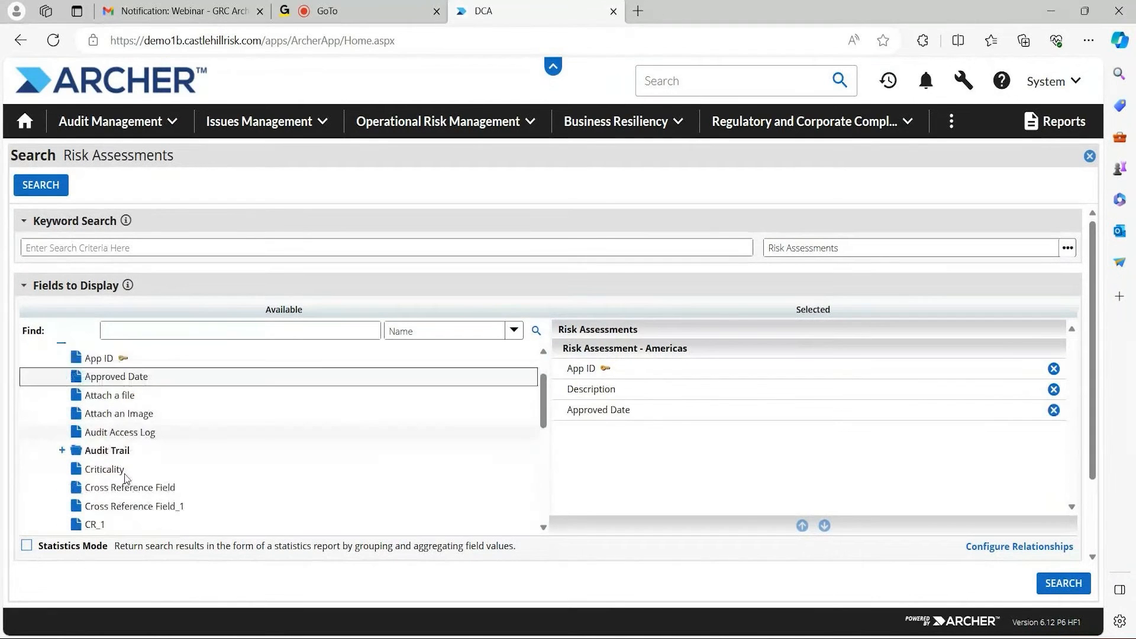
pyautogui.scroll(-1, 126, 478)
pyautogui.doubleClick(125, 457)
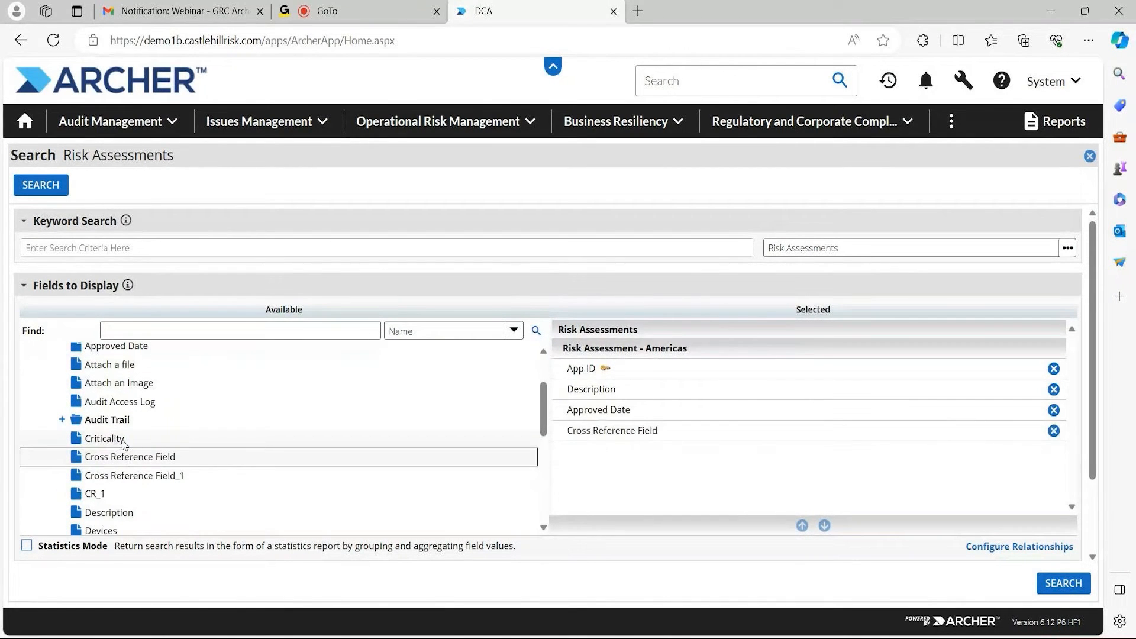
pyautogui.doubleClick(123, 438)
# Add the Americas fields Devices, Overall Status, Submit Date and Title to the fields to display.
pyautogui.scroll(-2, 118, 442)
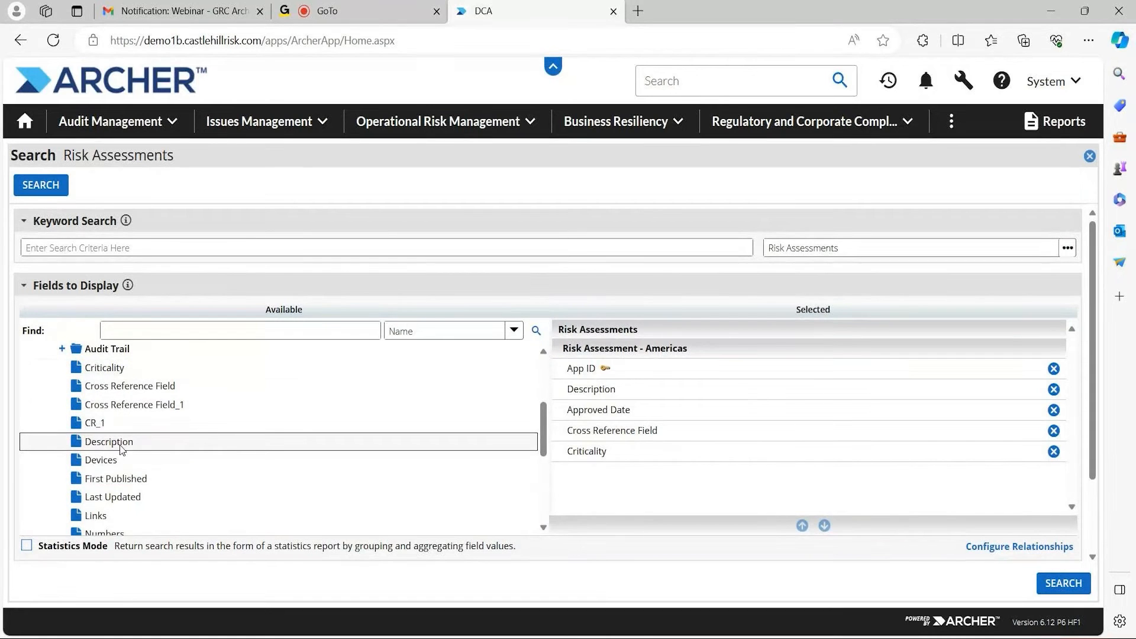
pyautogui.doubleClick(116, 459)
pyautogui.scroll(-3, 116, 459)
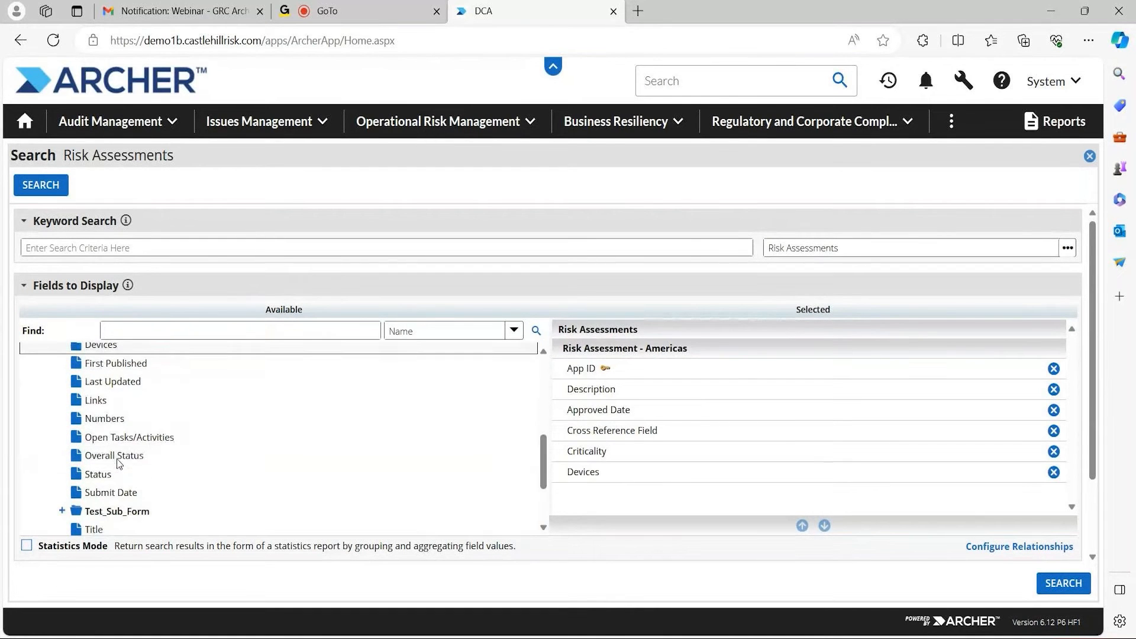
pyautogui.doubleClick(124, 459)
pyautogui.doubleClick(177, 493)
pyautogui.scroll(-2, 179, 431)
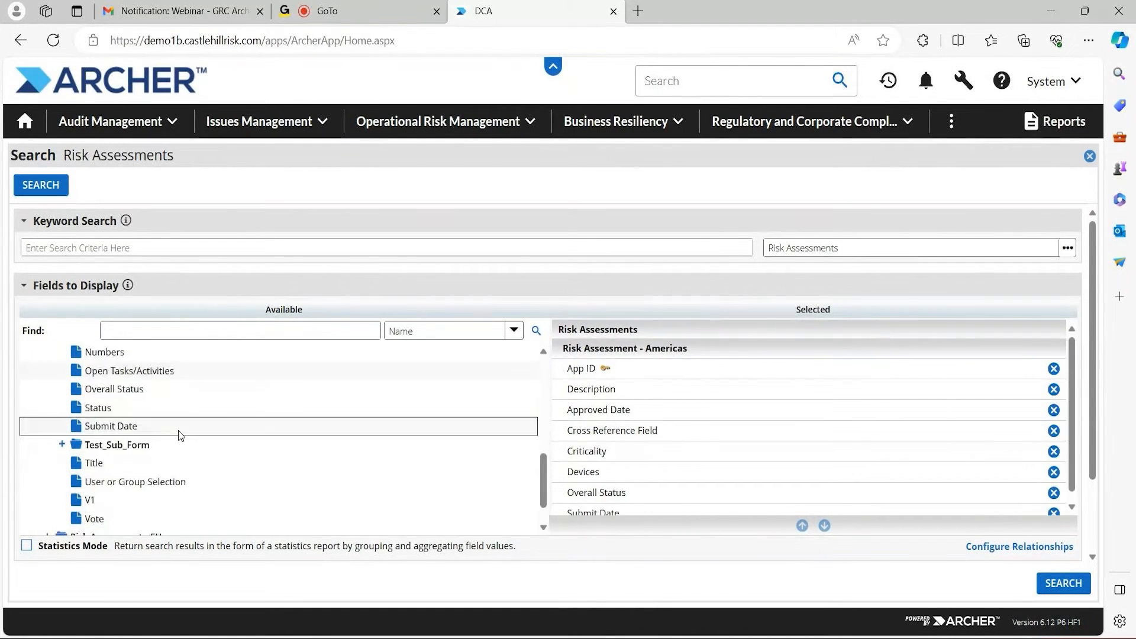
pyautogui.scroll(-1, 179, 431)
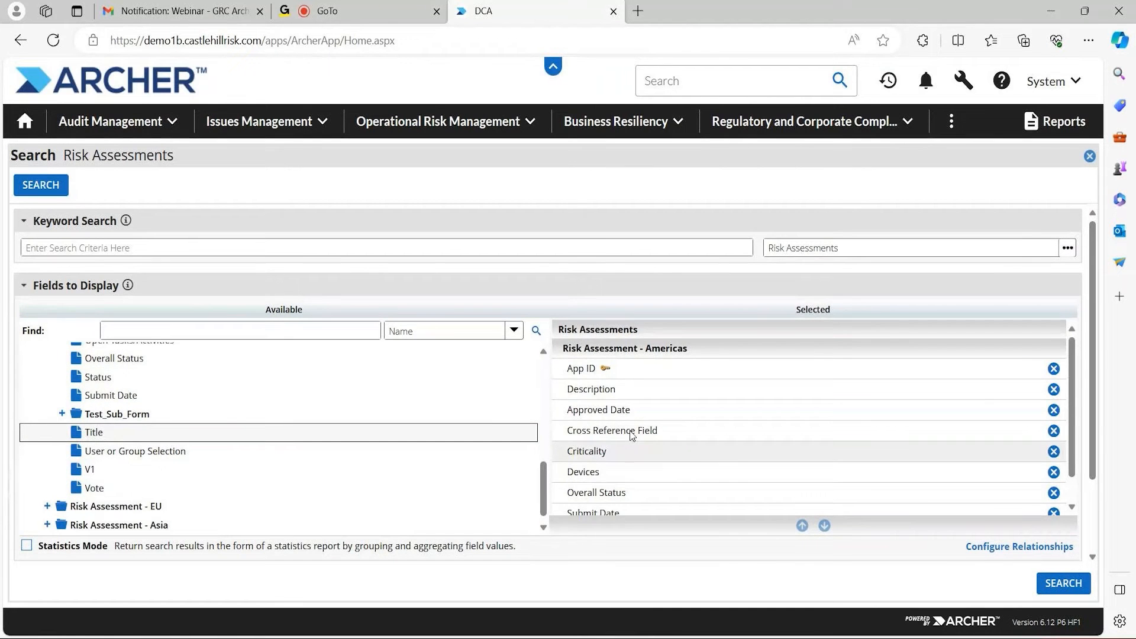
# Review the selected display fields and run the Risk Assessments search.
pyautogui.scroll(-1, 703, 467)
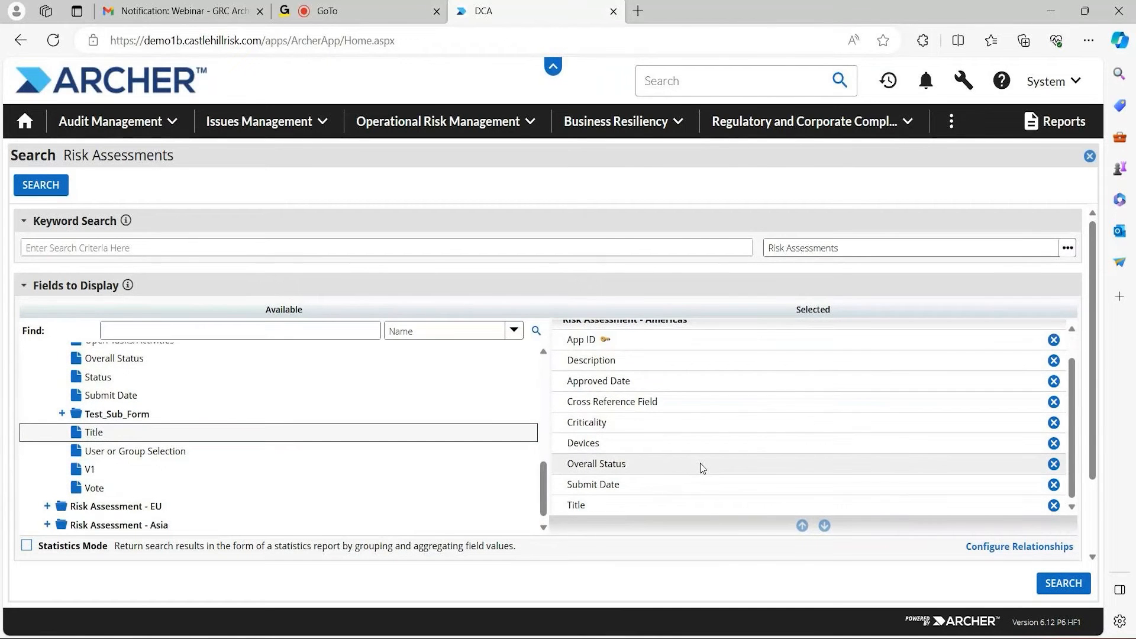
pyautogui.scroll(-3, 703, 468)
pyautogui.scroll(2, 703, 467)
pyautogui.scroll(1, 702, 469)
pyautogui.scroll(-1, 716, 415)
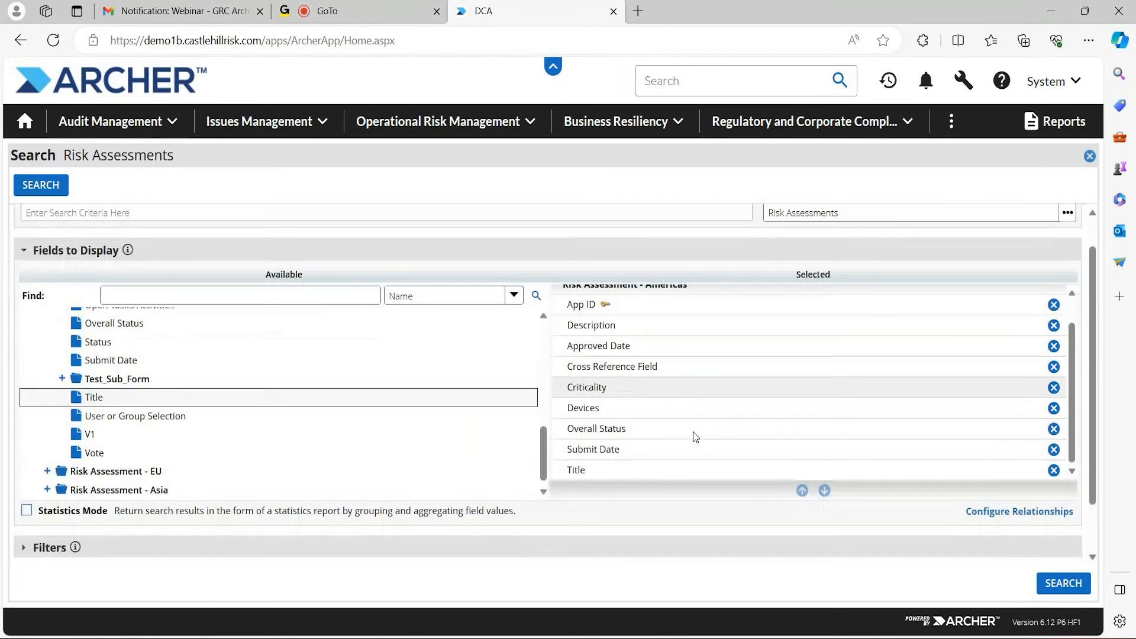
pyautogui.scroll(-2, 695, 437)
pyautogui.scroll(2, 695, 437)
pyautogui.click(41, 185)
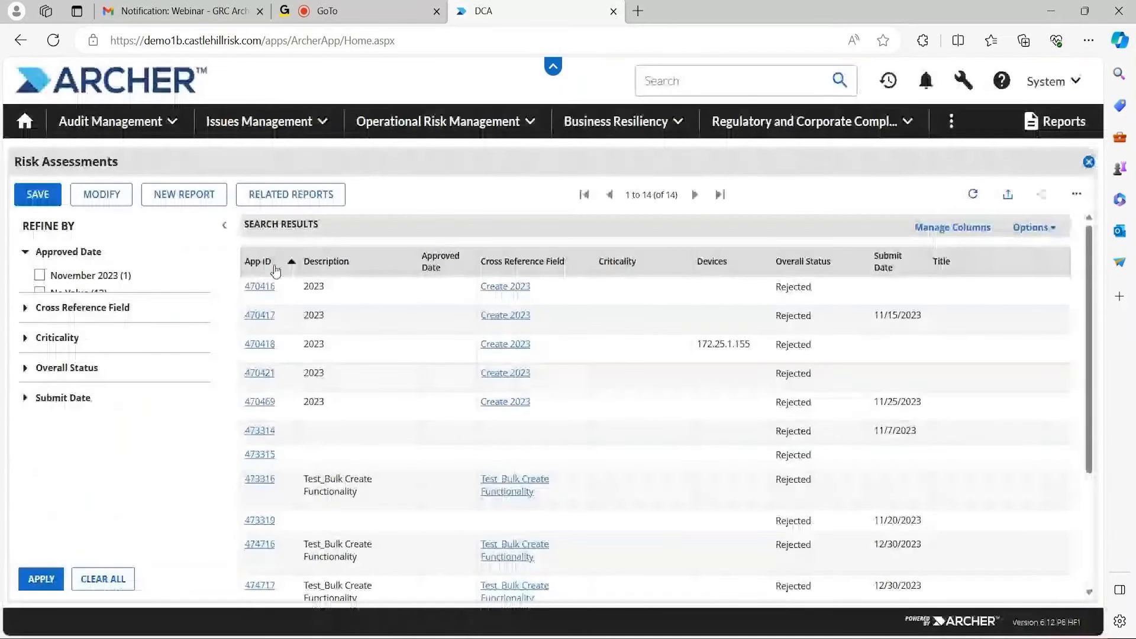
# Export the search results to Microsoft Excel with all HTML formatting tags included, download the file and close the export windows.
pyautogui.click(1008, 196)
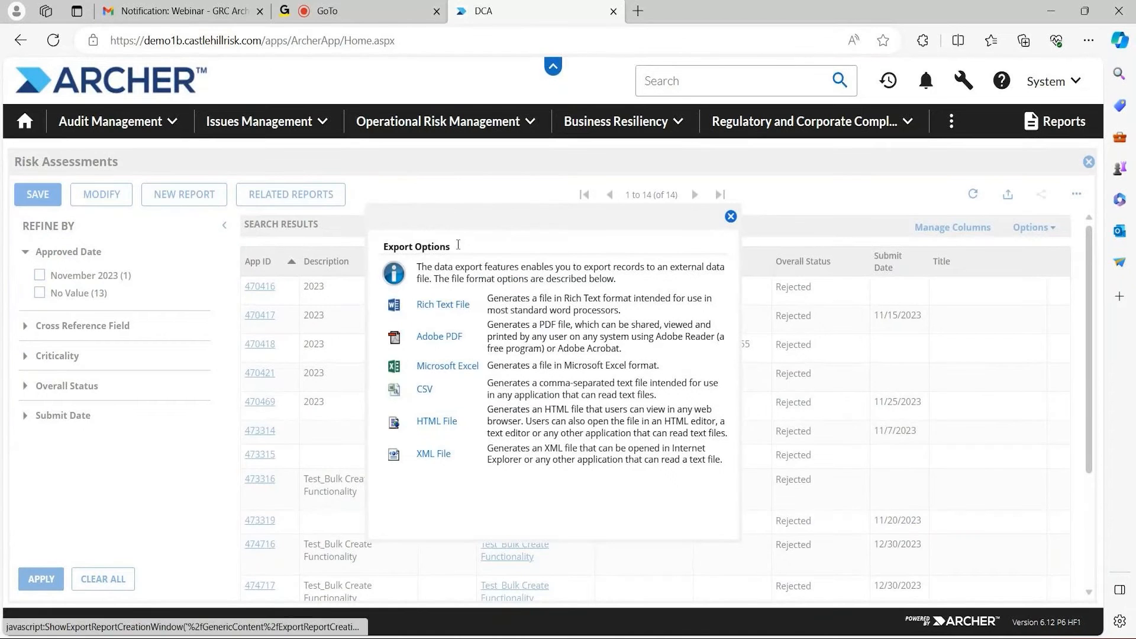
pyautogui.click(445, 371)
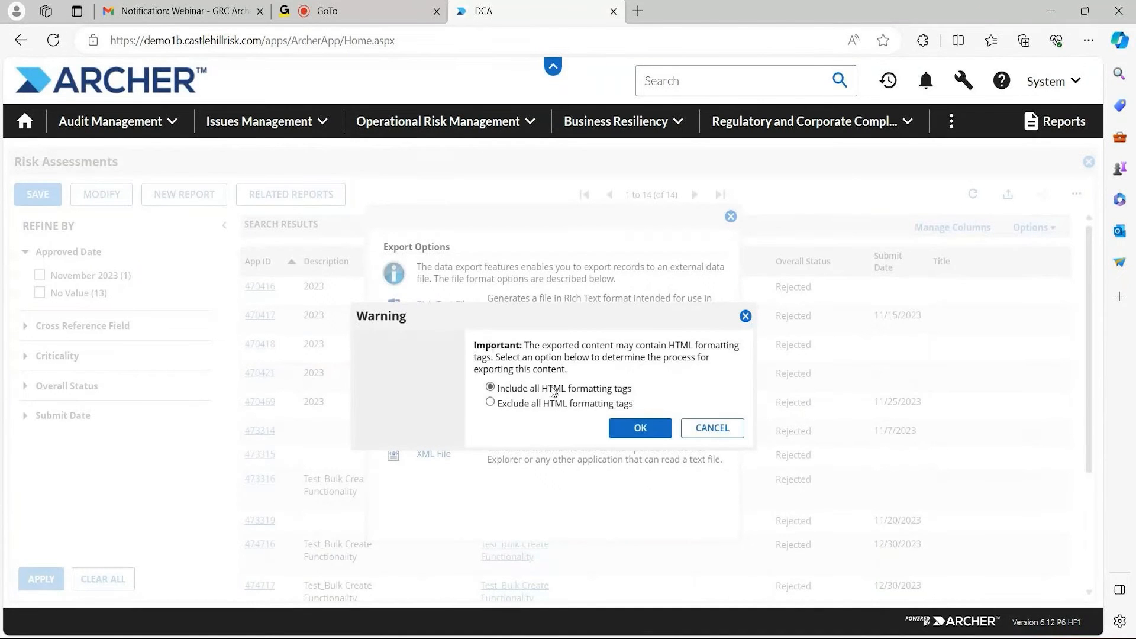
pyautogui.click(637, 428)
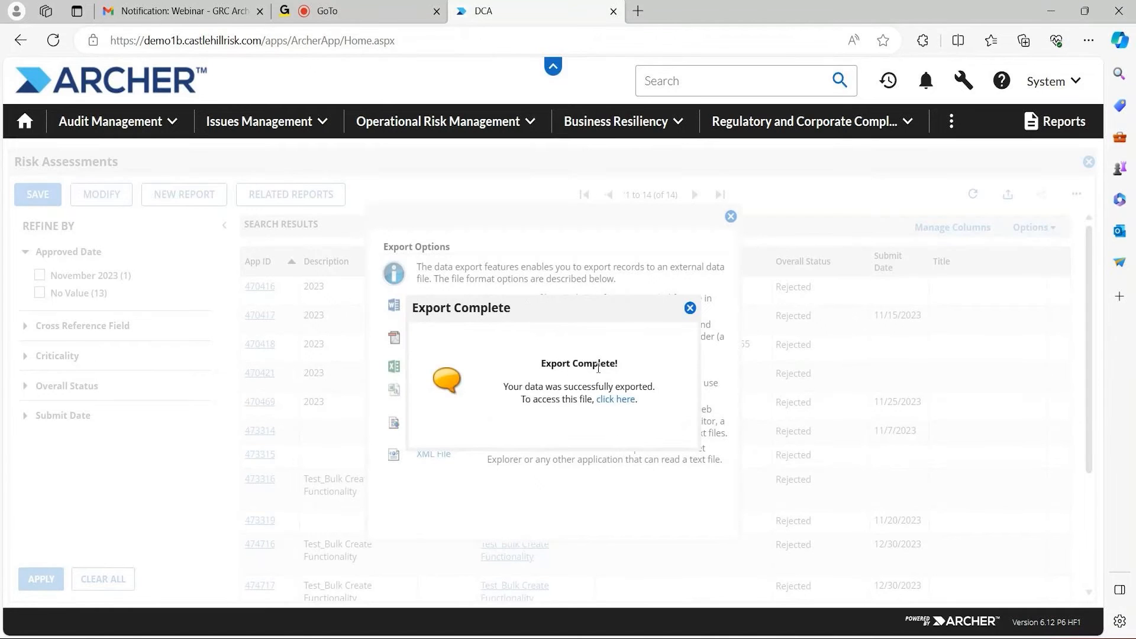
pyautogui.click(616, 399)
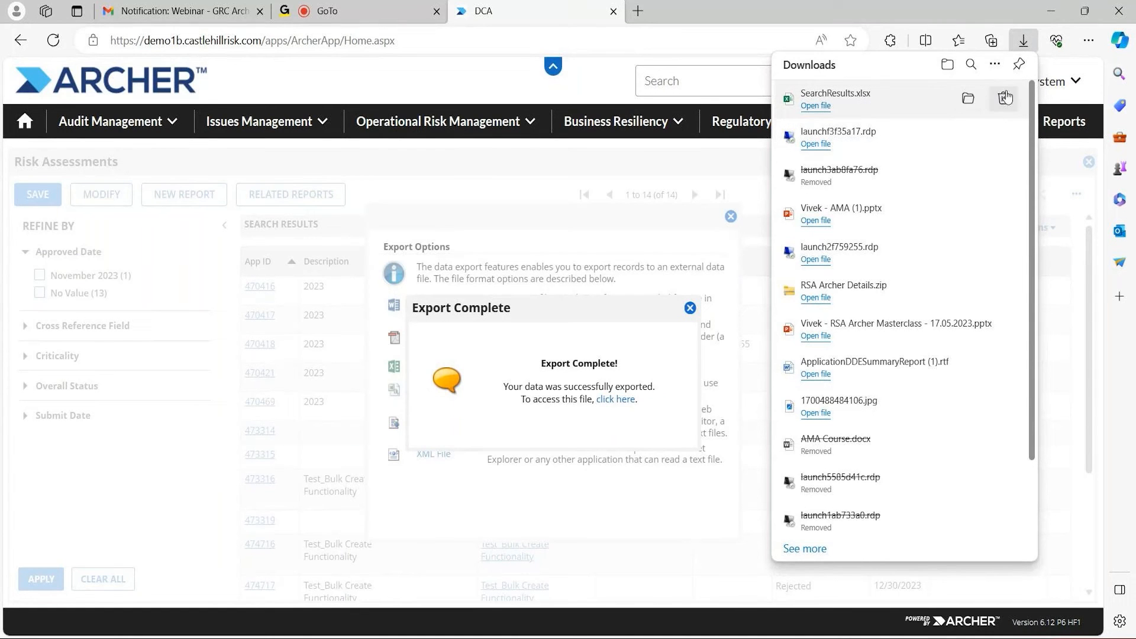
pyautogui.click(690, 308)
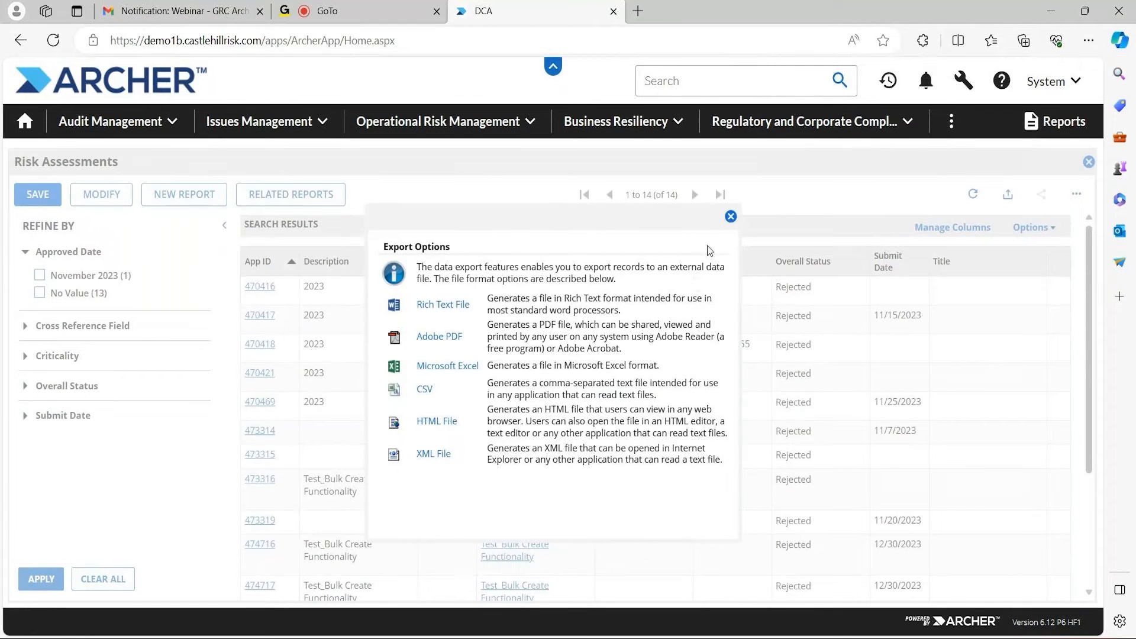
pyautogui.click(731, 216)
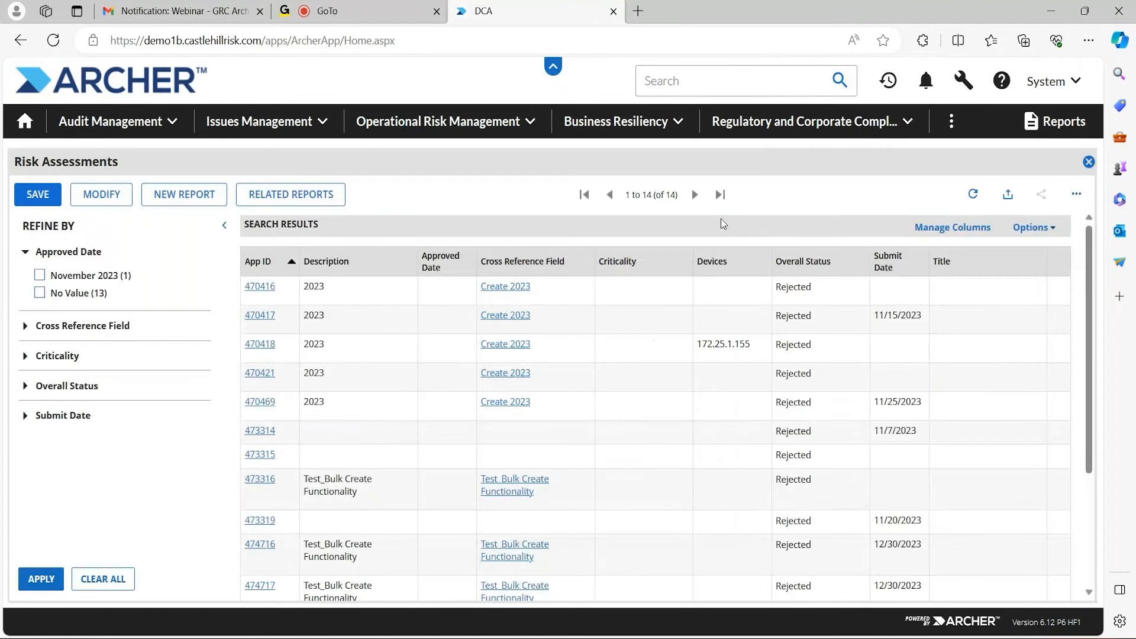
# Reopen the Risk Assessments search for modification and look up "first" among the fields for the first filter condition.
pyautogui.click(117, 198)
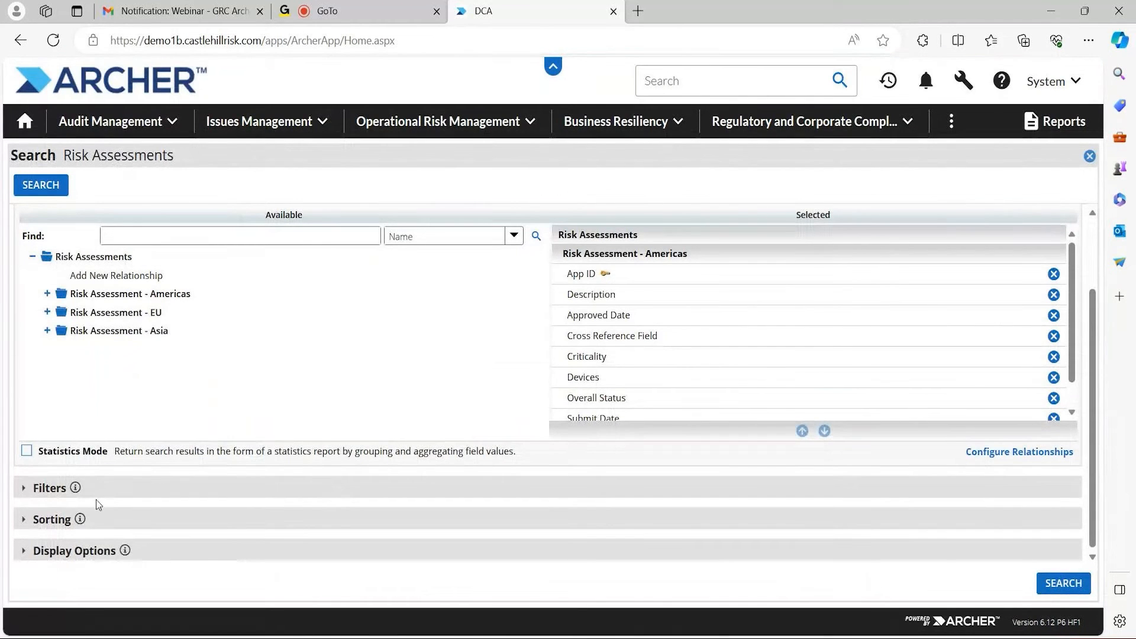
pyautogui.click(41, 489)
pyautogui.click(360, 438)
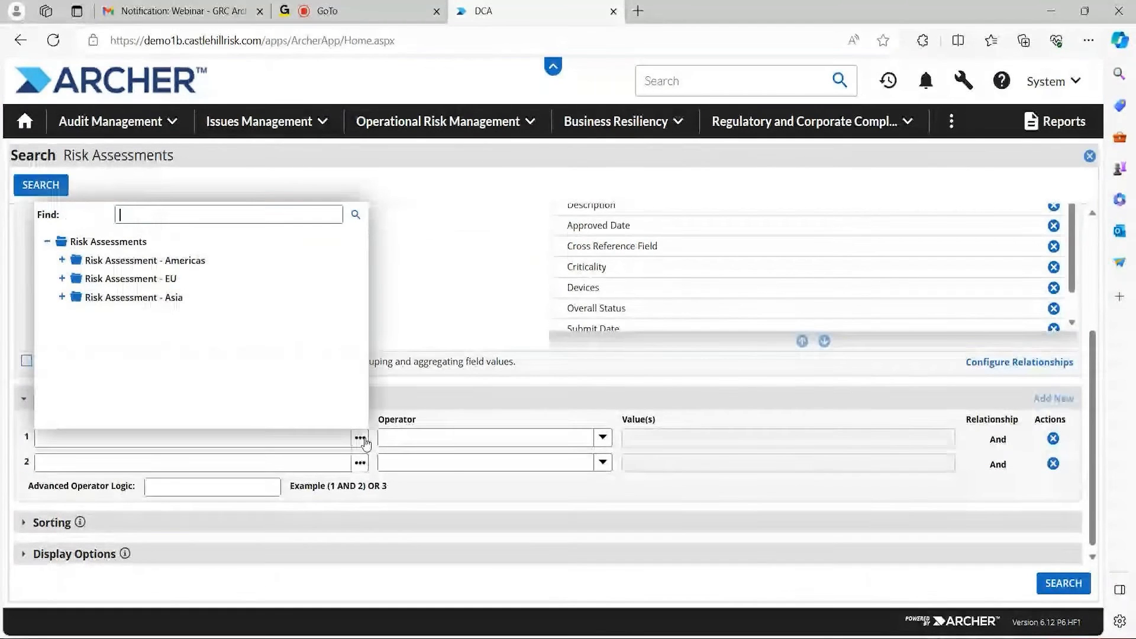
pyautogui.write('first')
pyautogui.press('Return')
pyautogui.scroll(-2, 175, 271)
pyautogui.scroll(2, 143, 322)
# Try to find a "created" field for the first filter condition.
pyautogui.click(157, 214)
pyautogui.press('BackSpace')
pyautogui.press('BackSpace')
pyautogui.press('BackSpace')
pyautogui.press('BackSpace')
pyautogui.press('BackSpace')
pyautogui.write('created')
pyautogui.press('Return')
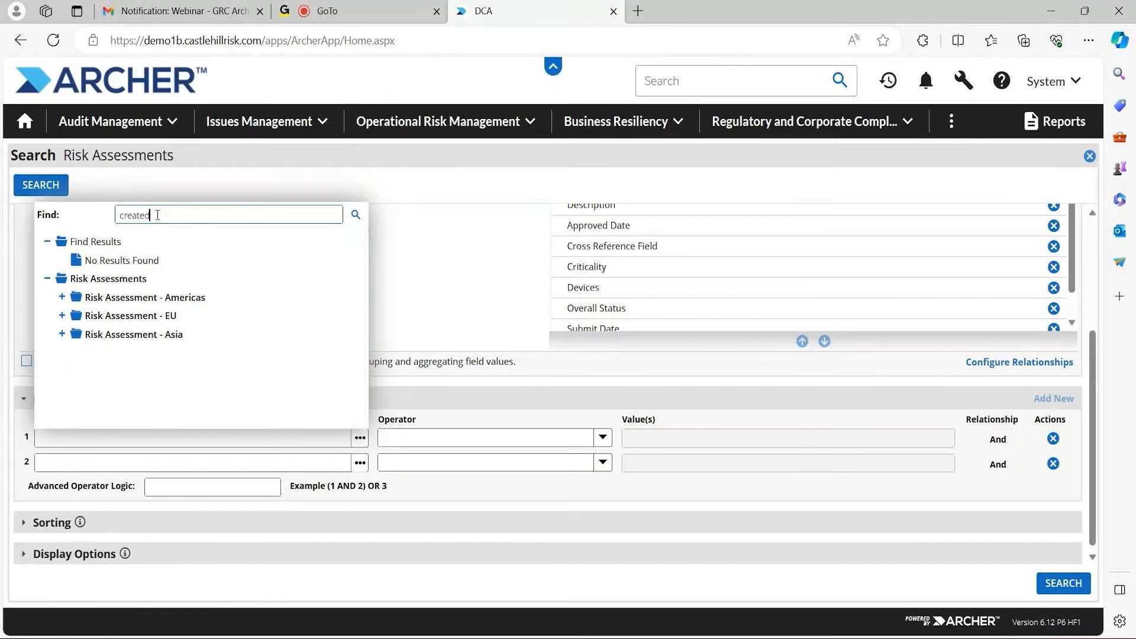
# Find fields matching "first" and use First Published from Risk Assessment - Americas as the first filter's field.
pyautogui.press('BackSpace')
pyautogui.press('BackSpace')
pyautogui.press('BackSpace')
pyautogui.press('BackSpace')
pyautogui.press('BackSpace')
pyautogui.press('BackSpace')
pyautogui.press('BackSpace')
pyautogui.write('first')
pyautogui.press('Return')
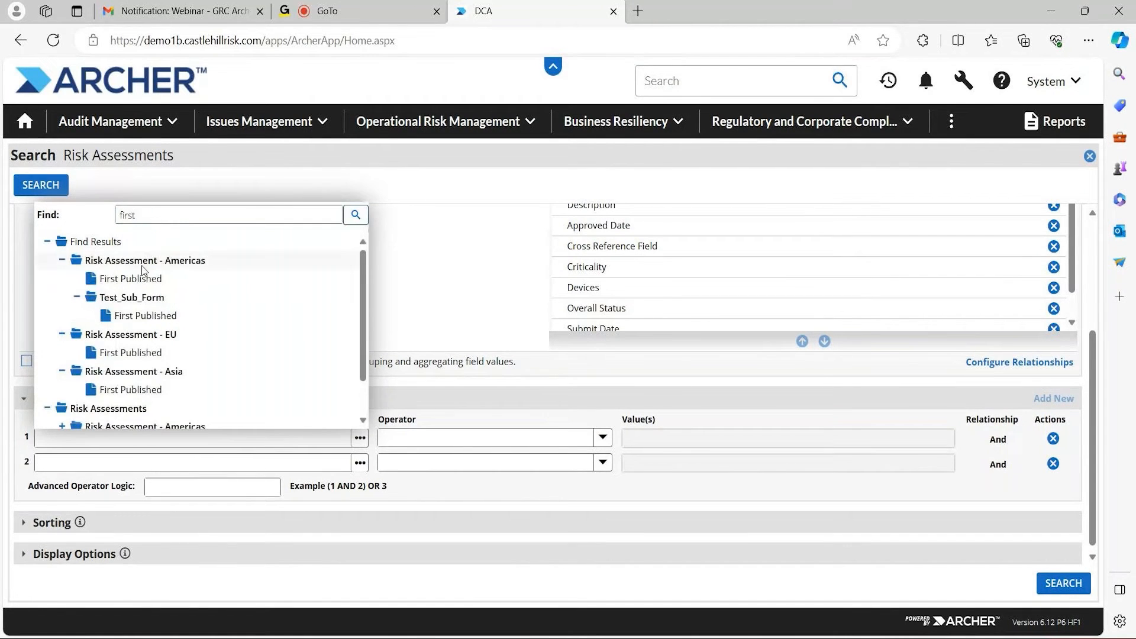
pyautogui.click(131, 278)
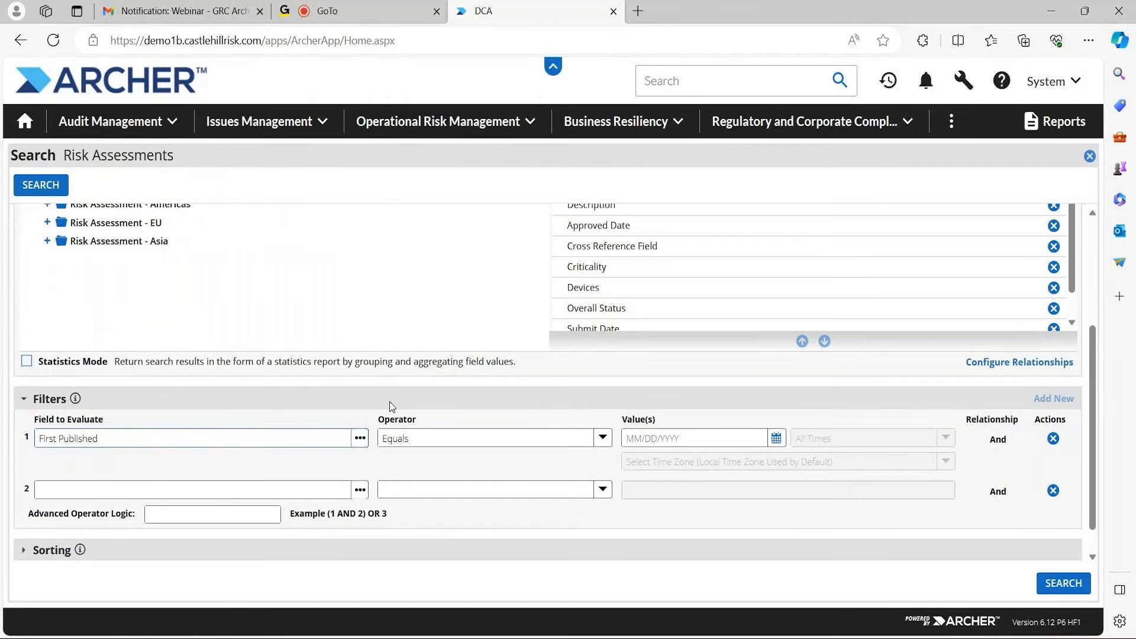
# Set the First Published filter to the Last 15 Days and run the search.
pyautogui.click(603, 438)
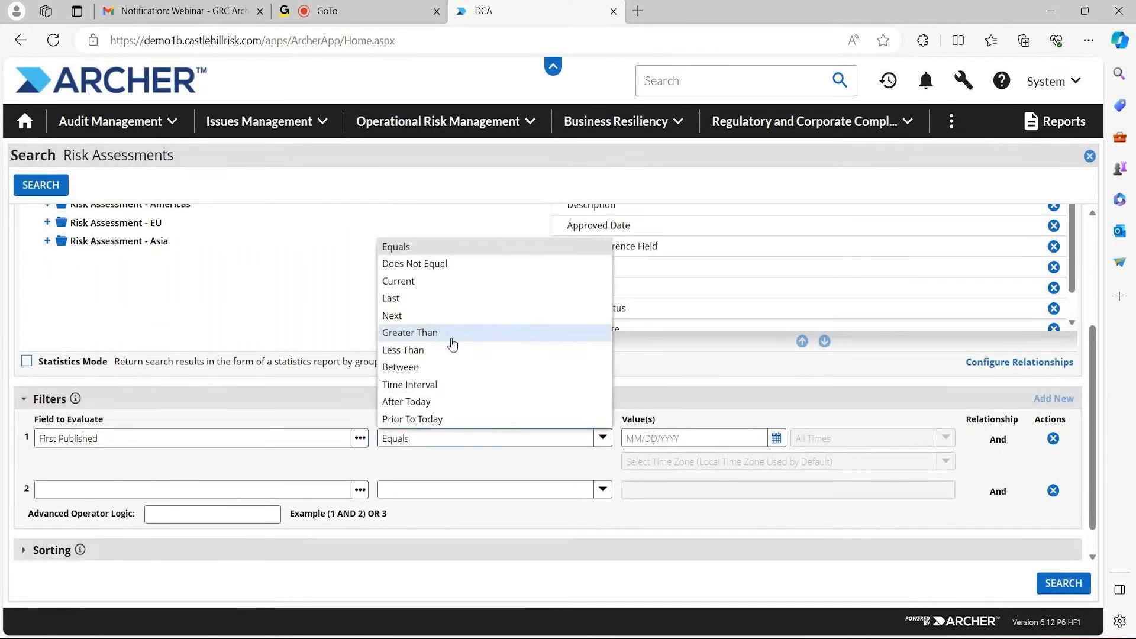
pyautogui.click(417, 295)
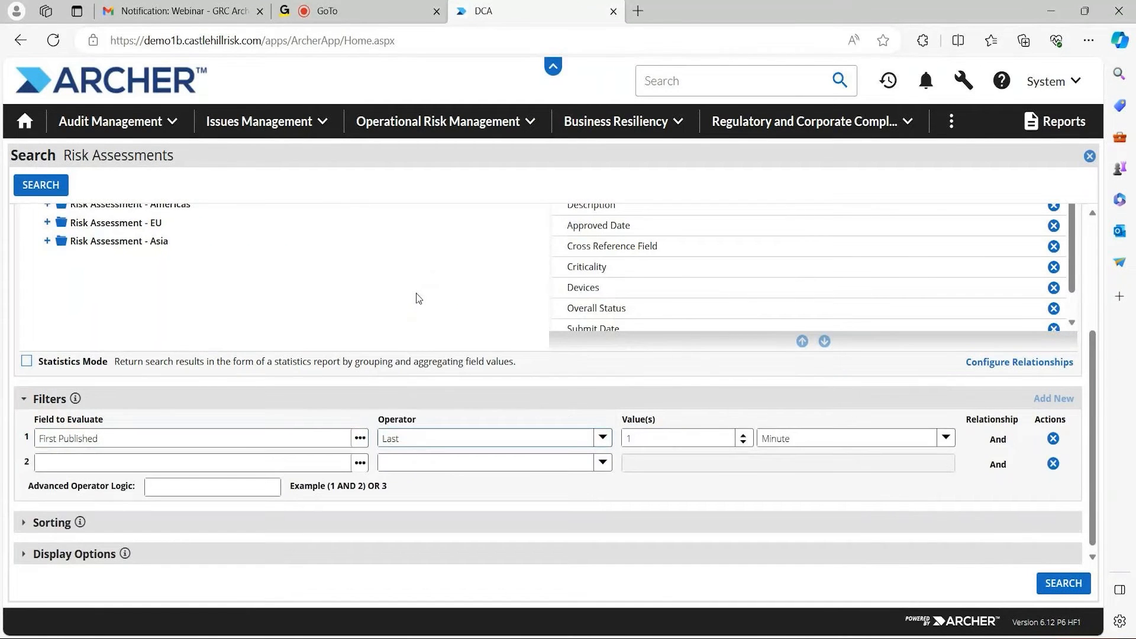
pyautogui.click(645, 439)
pyautogui.write('5')
pyautogui.click(874, 435)
pyautogui.click(812, 489)
pyautogui.click(1060, 582)
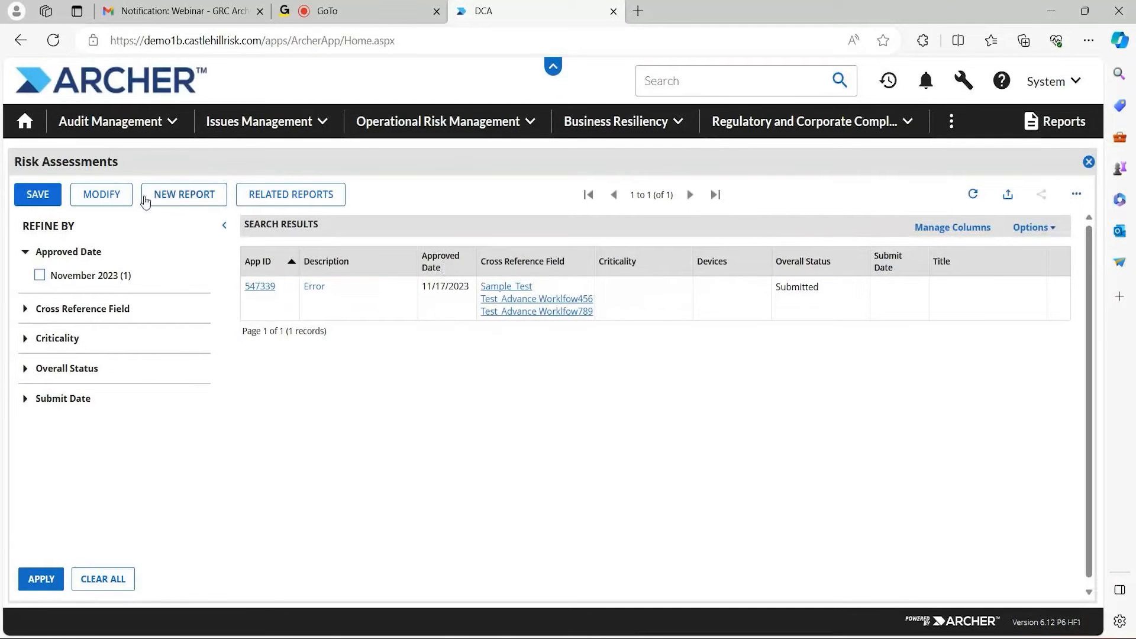
# Reopen the search criteria, review the filter and display fields, and run the search again.
pyautogui.click(102, 195)
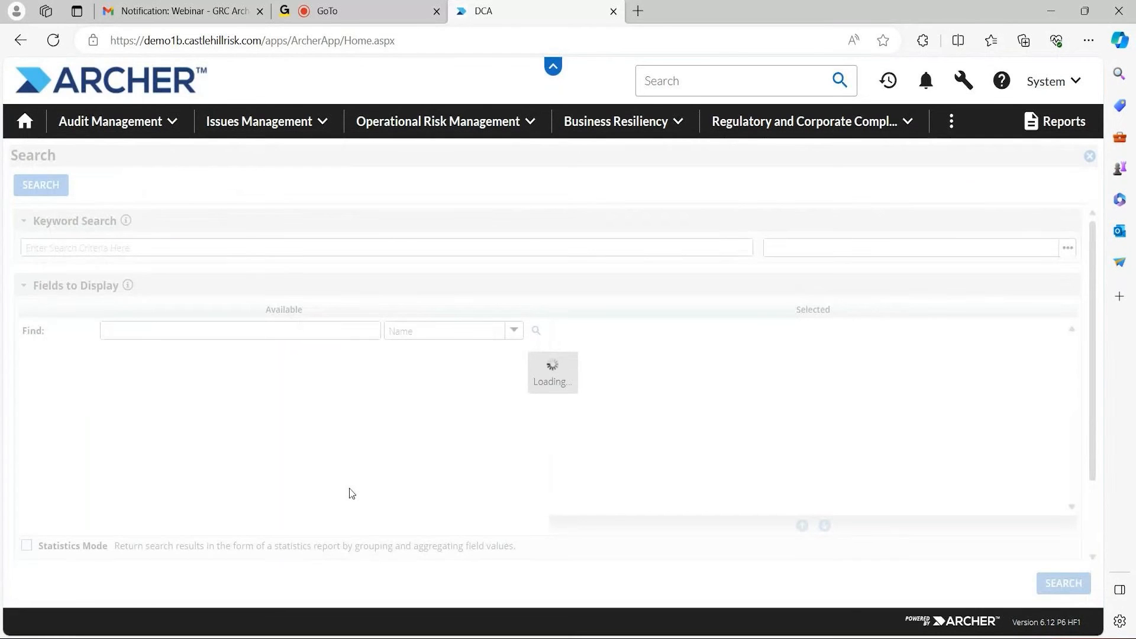
pyautogui.click(127, 486)
pyautogui.scroll(-2, 441, 457)
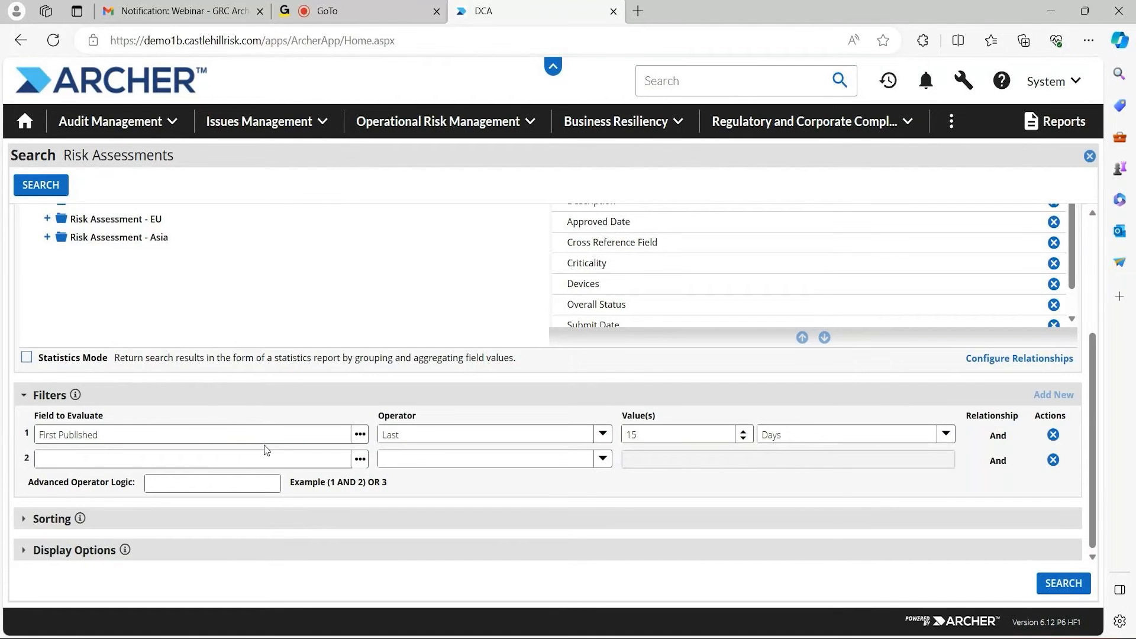
pyautogui.scroll(4, 374, 287)
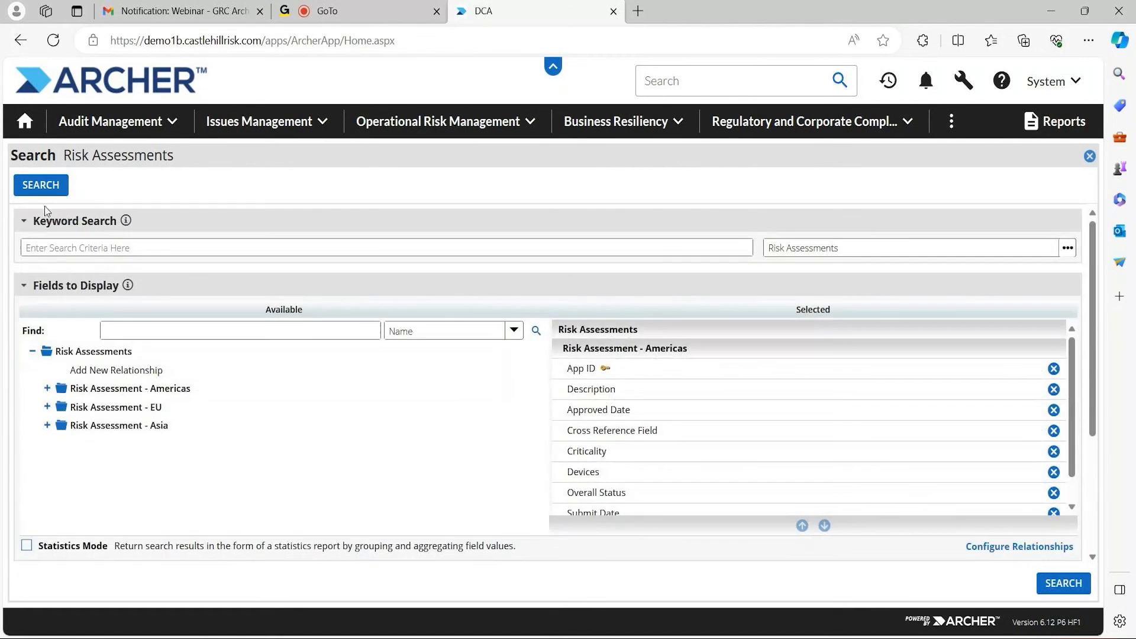
pyautogui.click(57, 194)
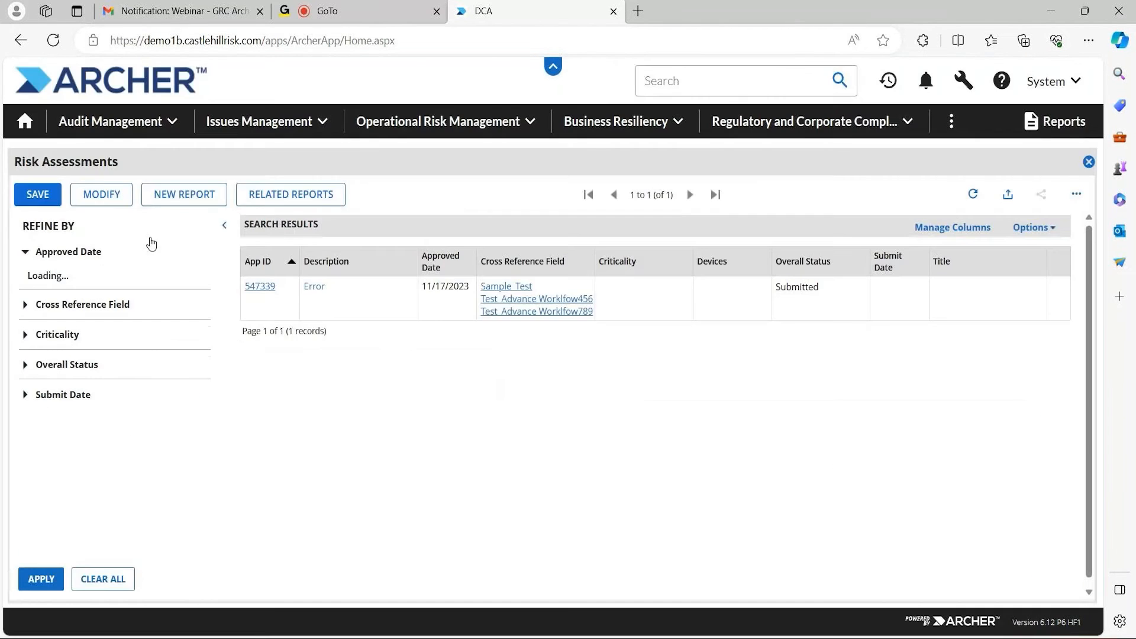
# Examine the report's save form with Global Report permissions selected, and close it without saving.
pyautogui.click(49, 195)
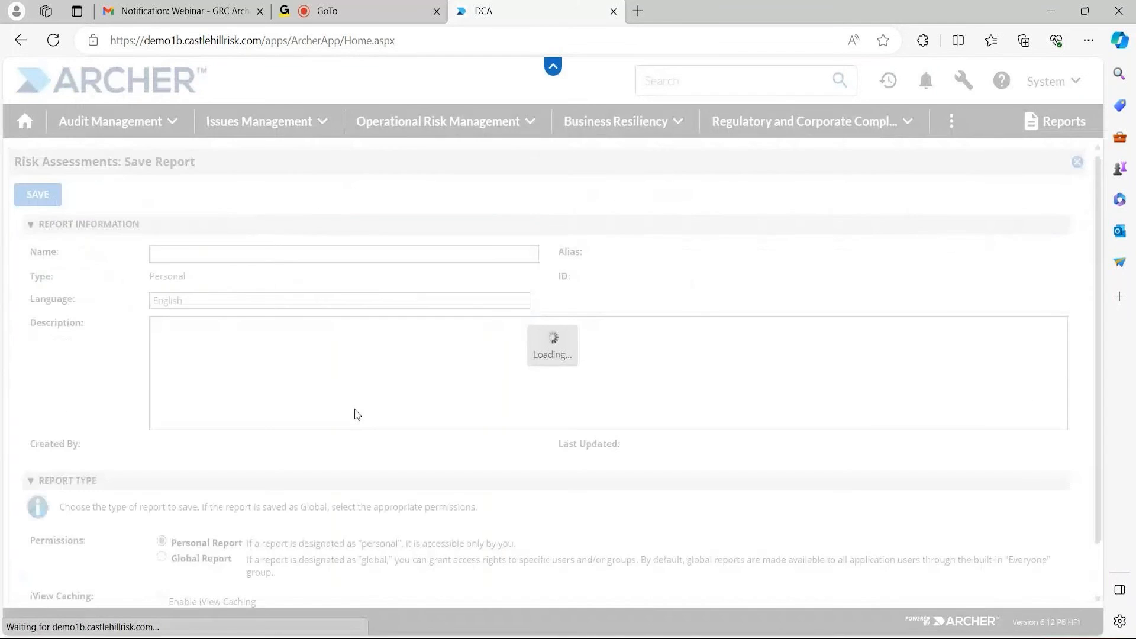
pyautogui.scroll(-1, 144, 496)
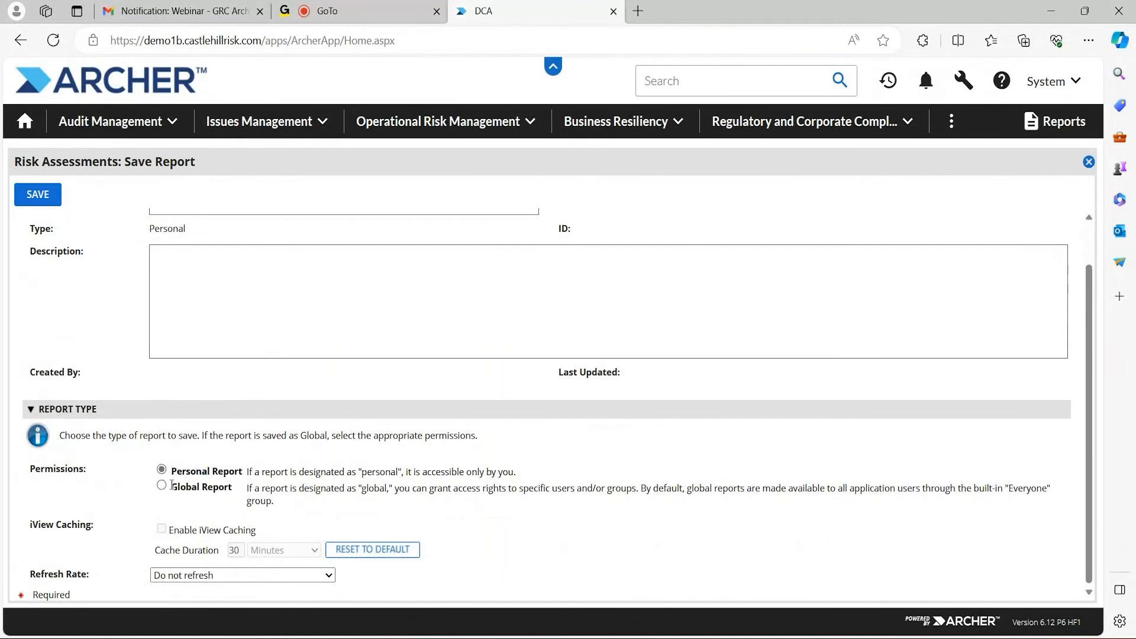
pyautogui.click(172, 487)
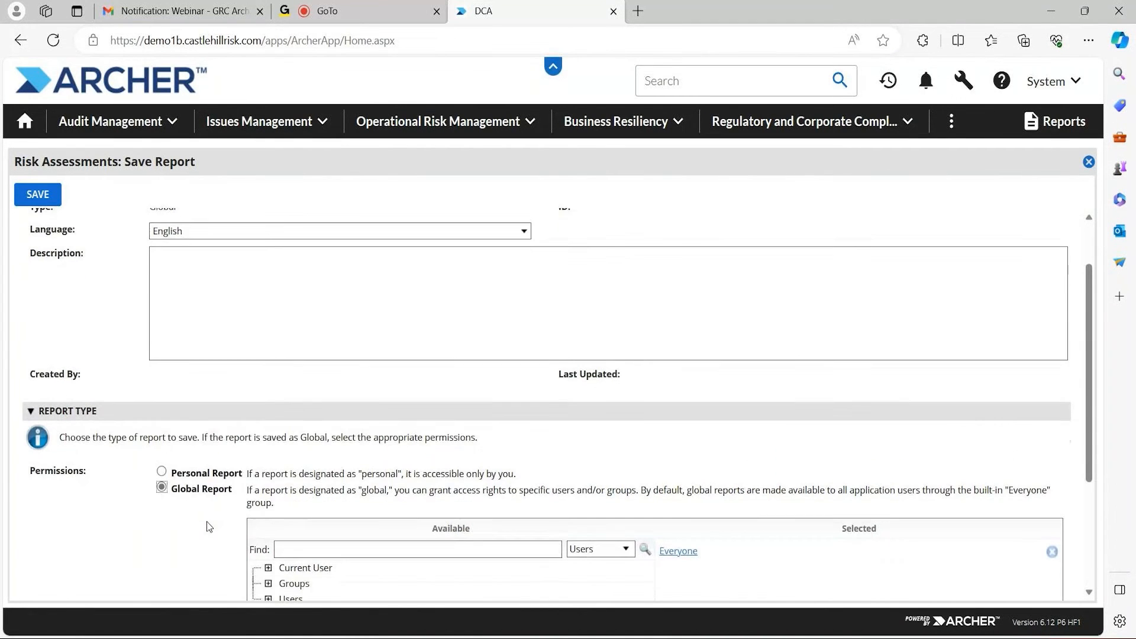
pyautogui.scroll(-3, 207, 520)
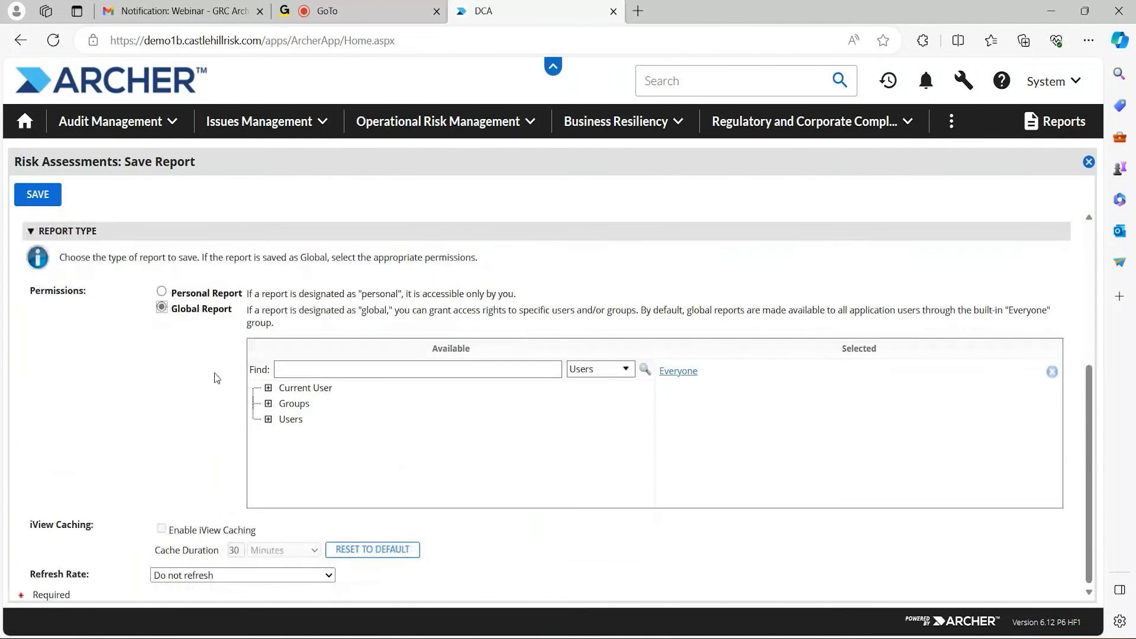
pyautogui.scroll(1, 217, 378)
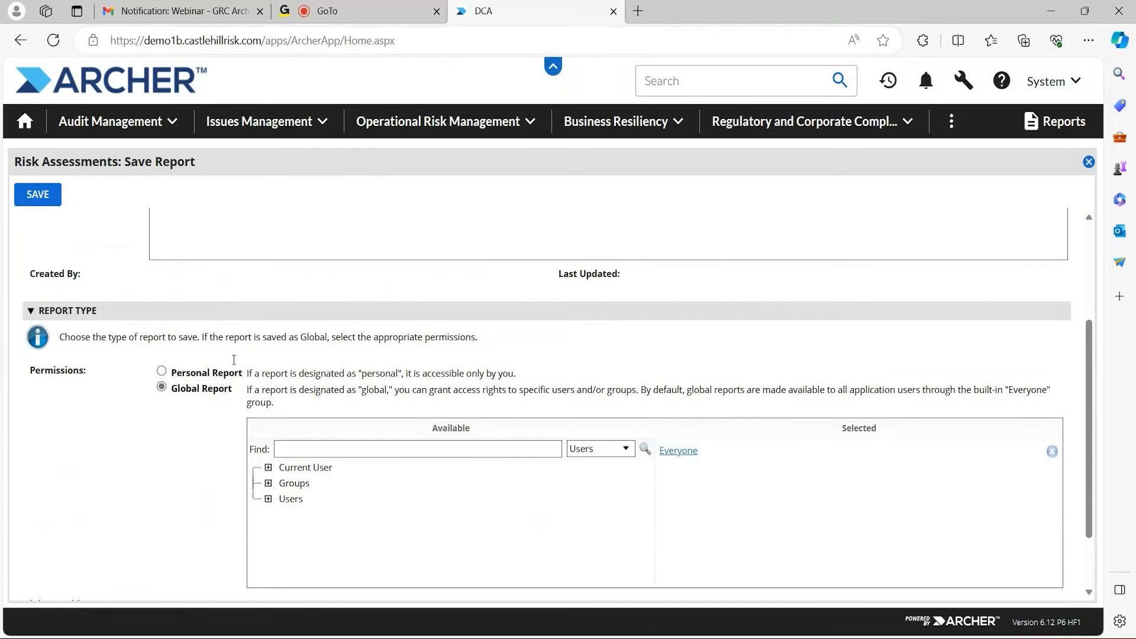
pyautogui.scroll(3, 207, 387)
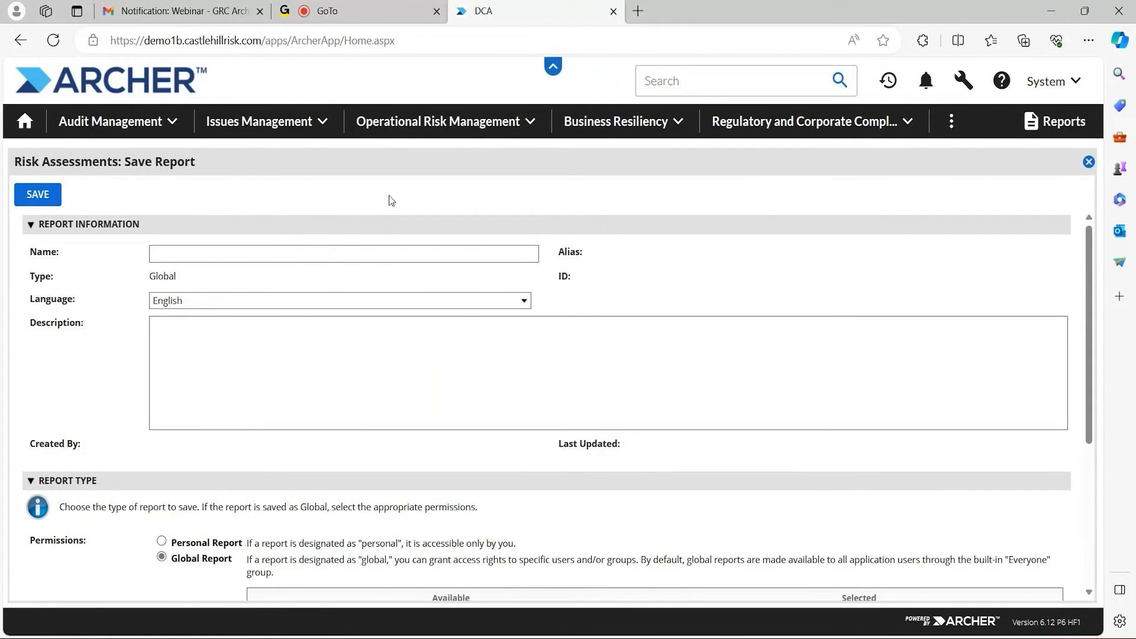
pyautogui.click(1088, 163)
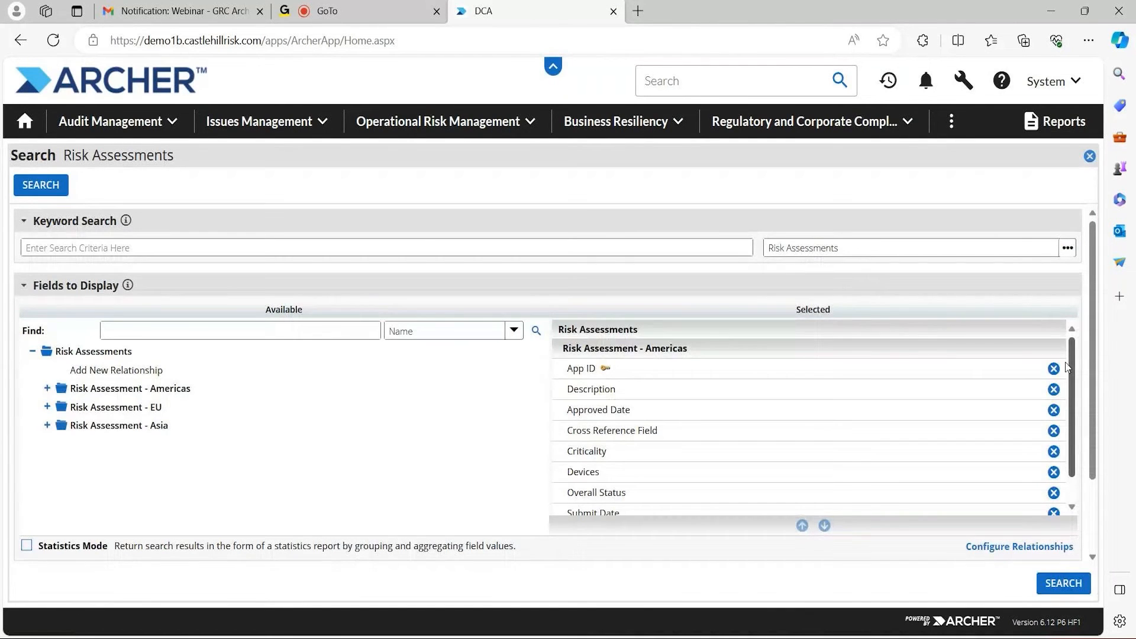
# Enable Statistics Mode for the Risk Assessments search and remove the First Published filter.
pyautogui.click(26, 546)
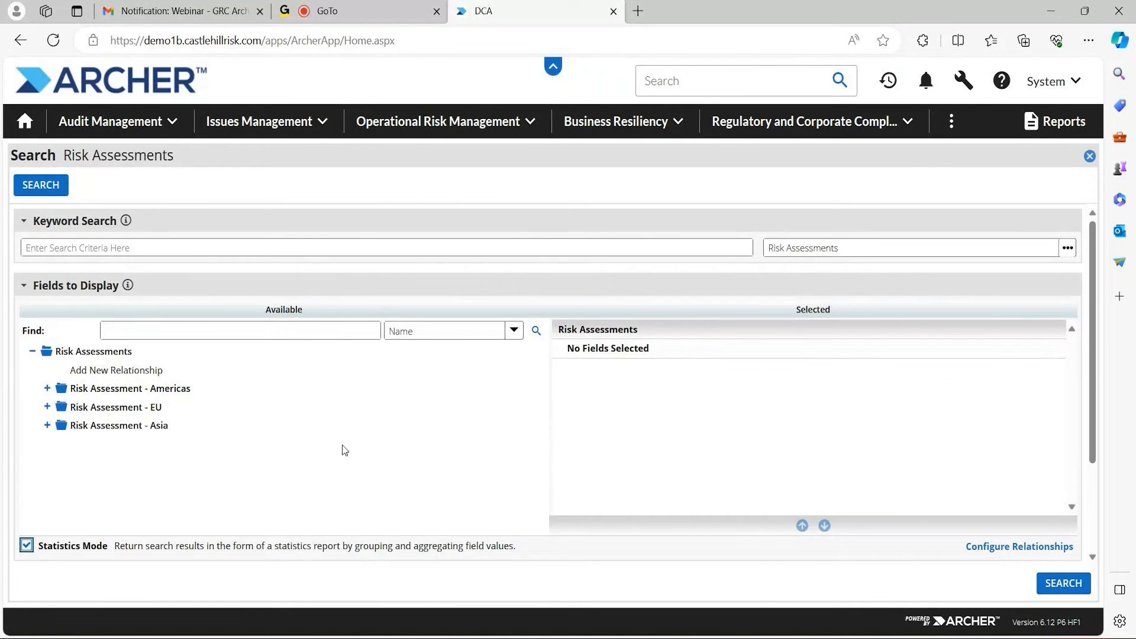
pyautogui.scroll(-2, 345, 450)
pyautogui.click(59, 457)
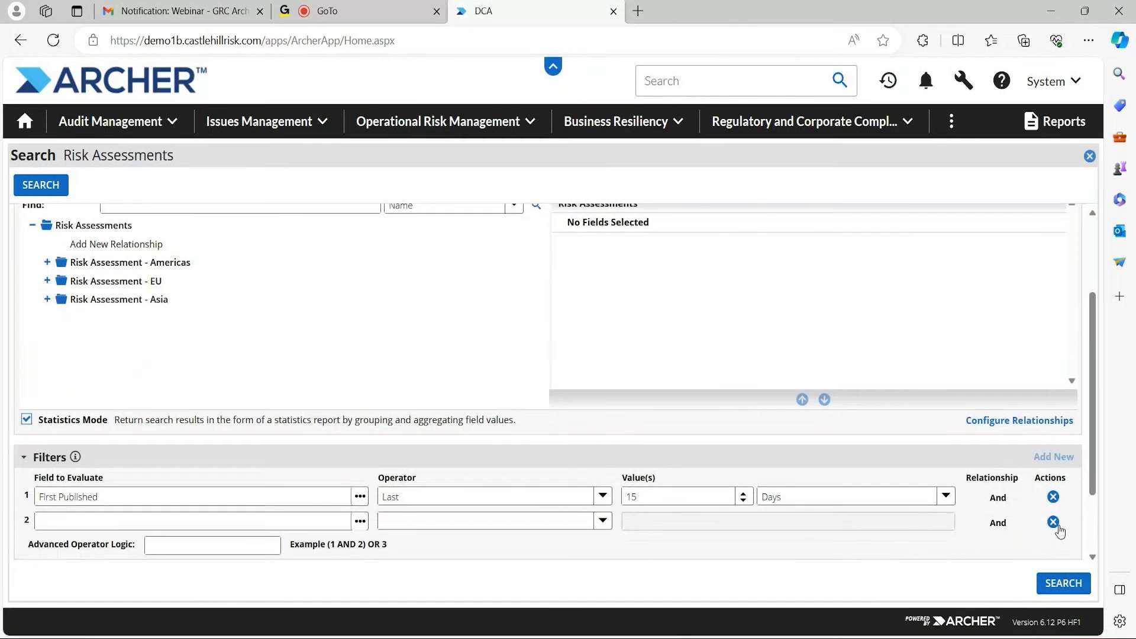
pyautogui.click(1052, 499)
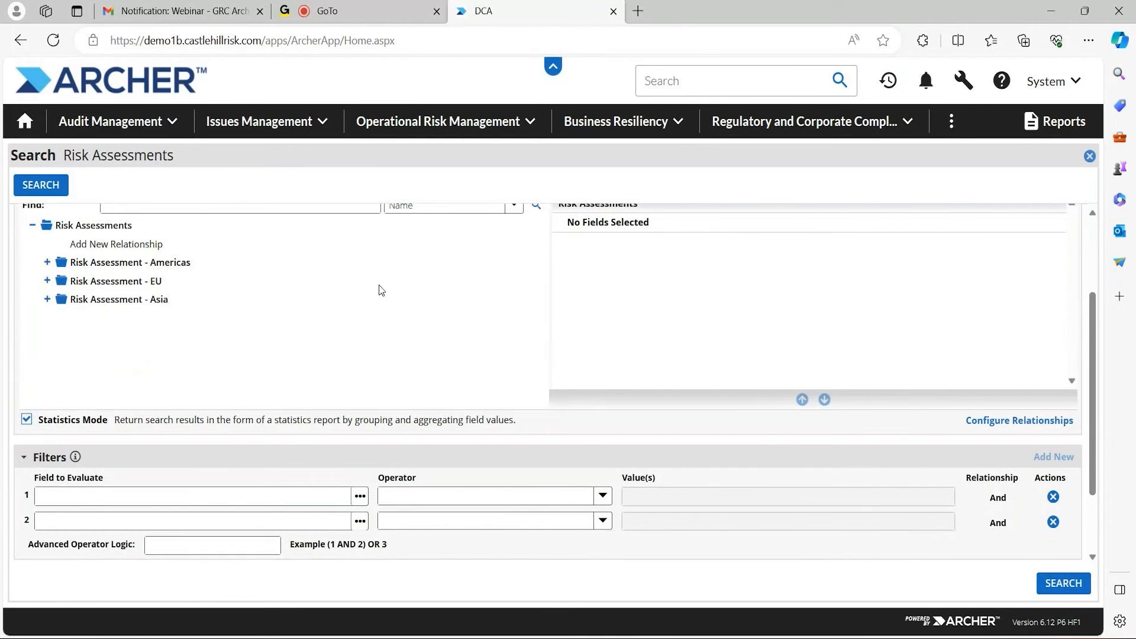
# Add the Americas Overall Status field as both Group by and Count of, and run the statistics search.
pyautogui.scroll(1, 246, 208)
pyautogui.scroll(2, 246, 206)
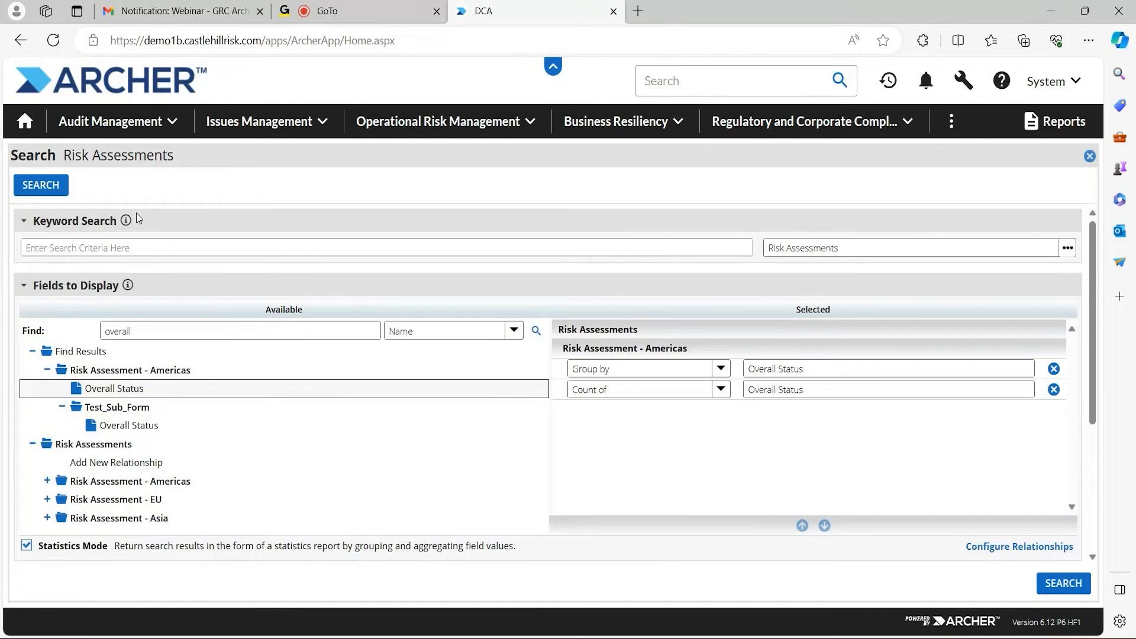
pyautogui.click(36, 186)
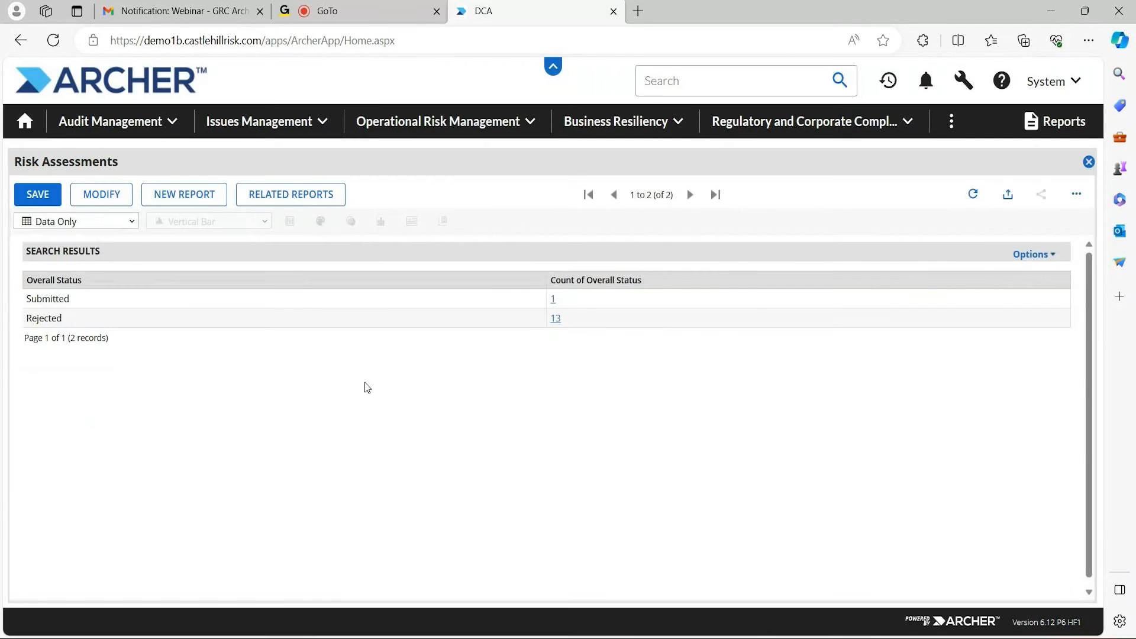
# Display the statistics results as Chart And Data with a Horizontal Bar chart.
pyautogui.click(121, 227)
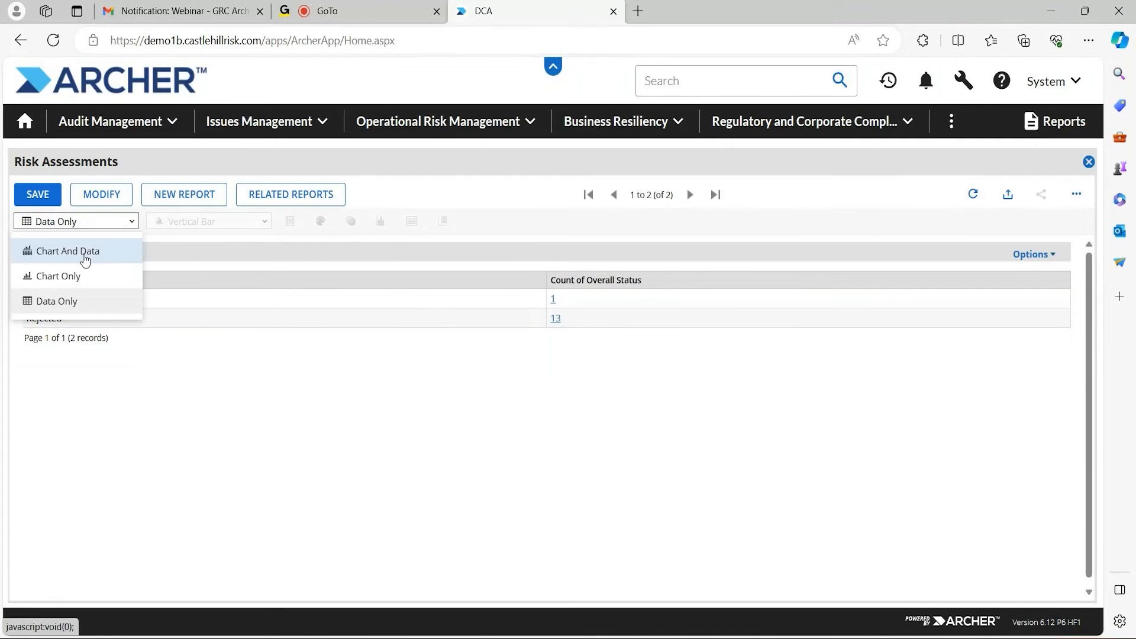
pyautogui.click(84, 254)
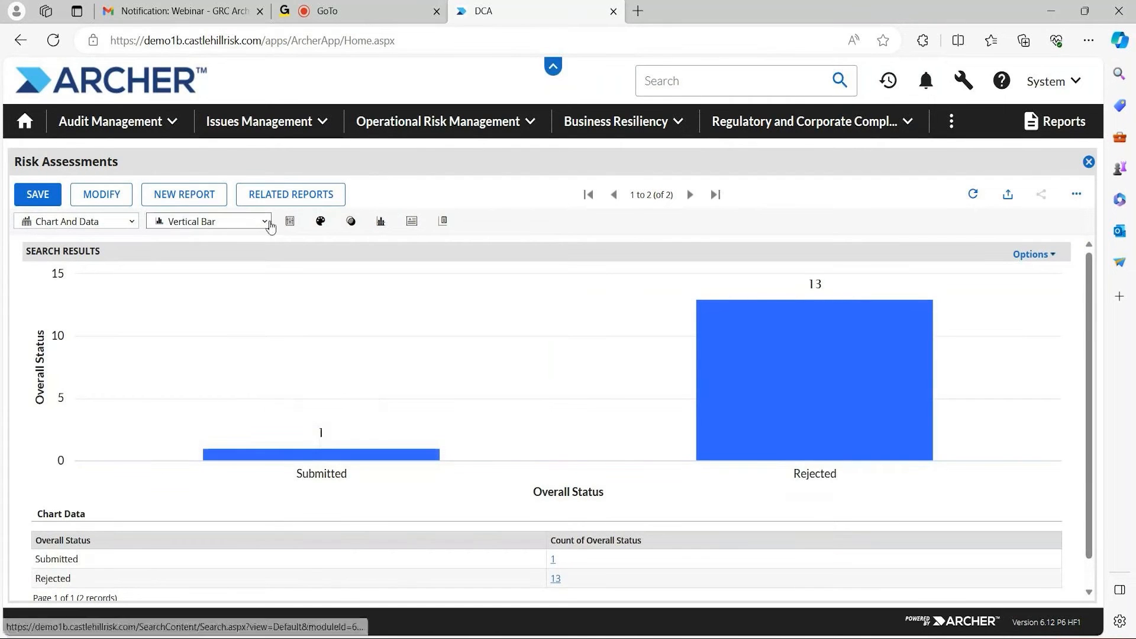
pyautogui.moveTo(839, 368)
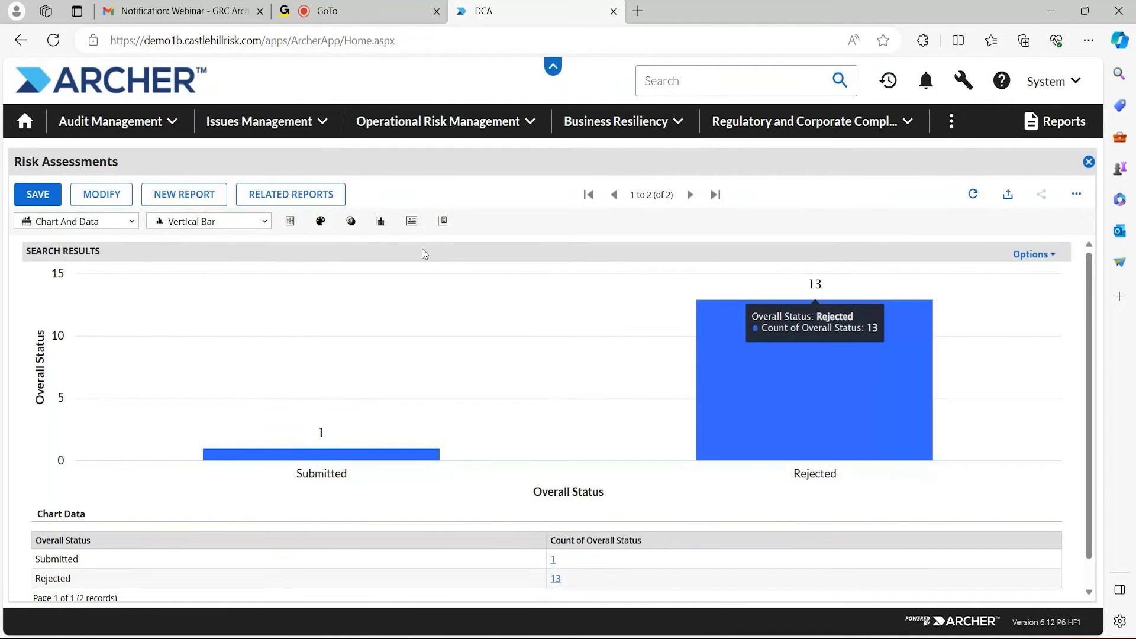
pyautogui.click(243, 221)
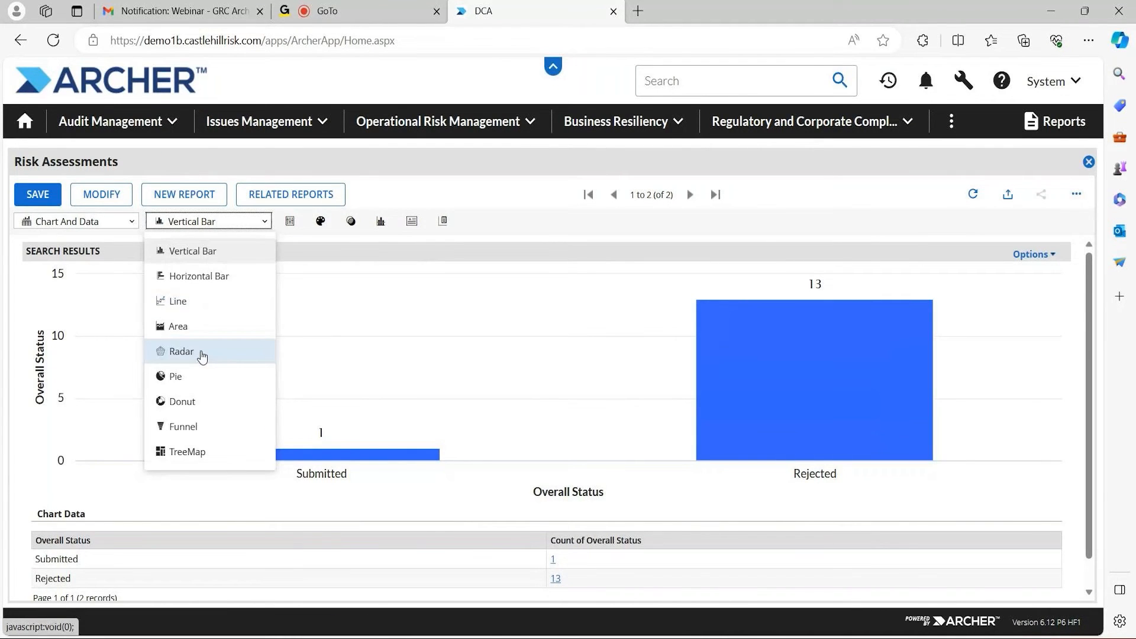
pyautogui.click(231, 261)
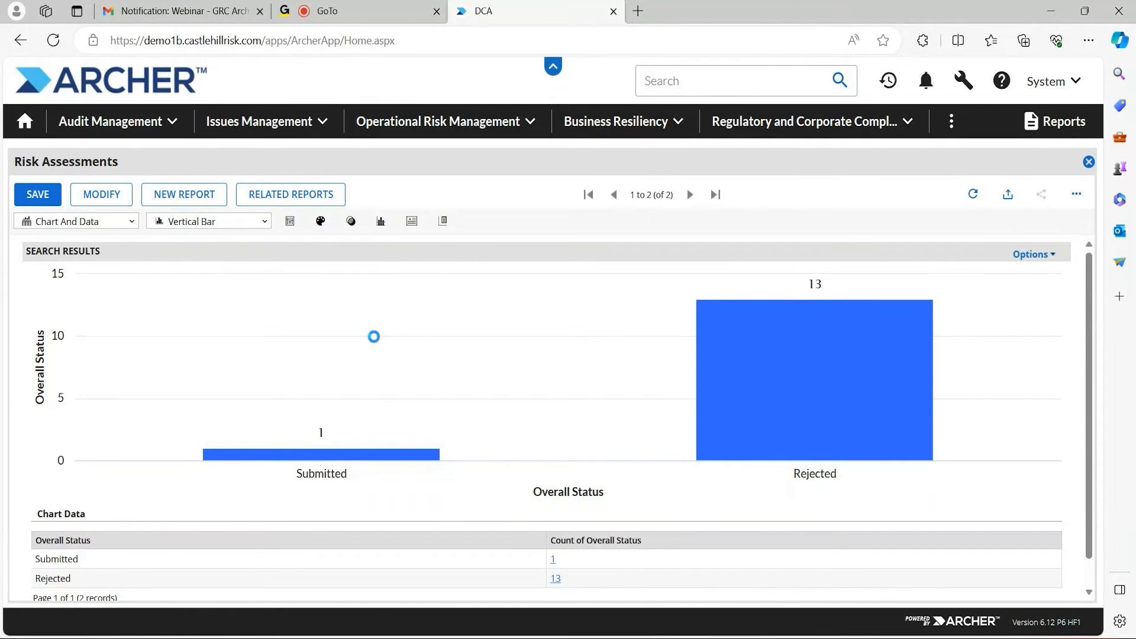
# Change the chart type to Pie and start saving the report.
pyautogui.click(264, 222)
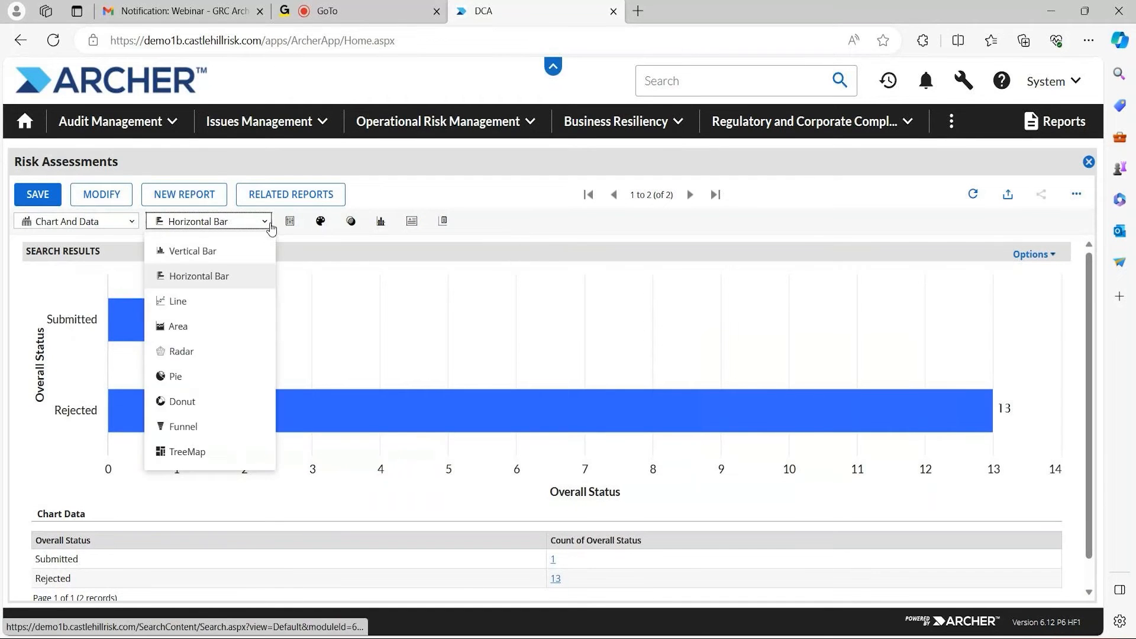
pyautogui.click(203, 386)
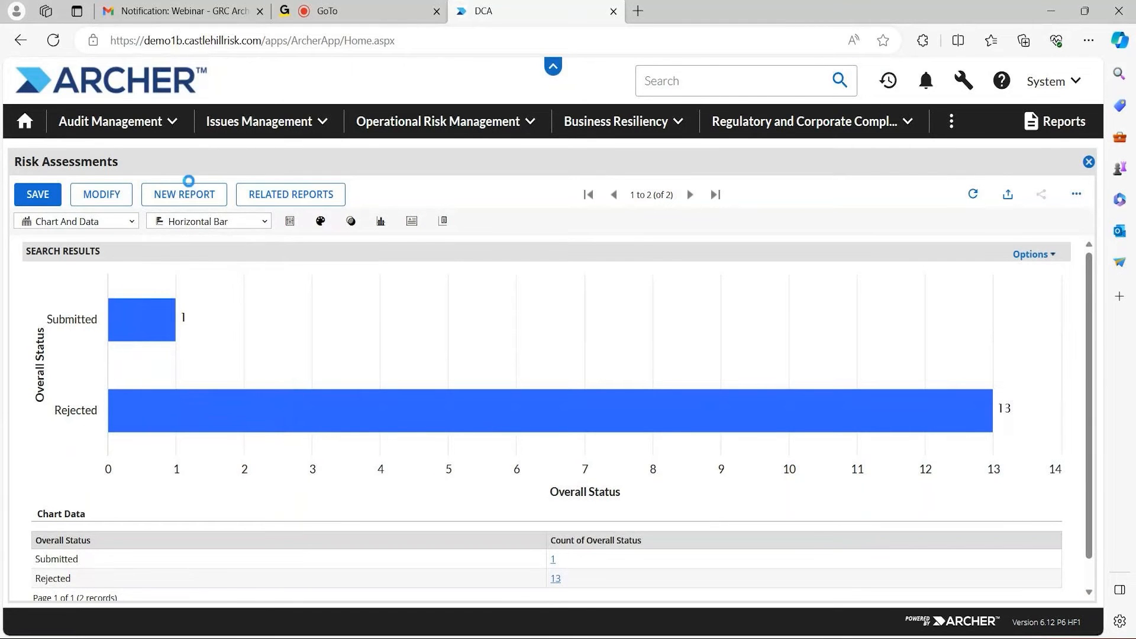
pyautogui.click(51, 205)
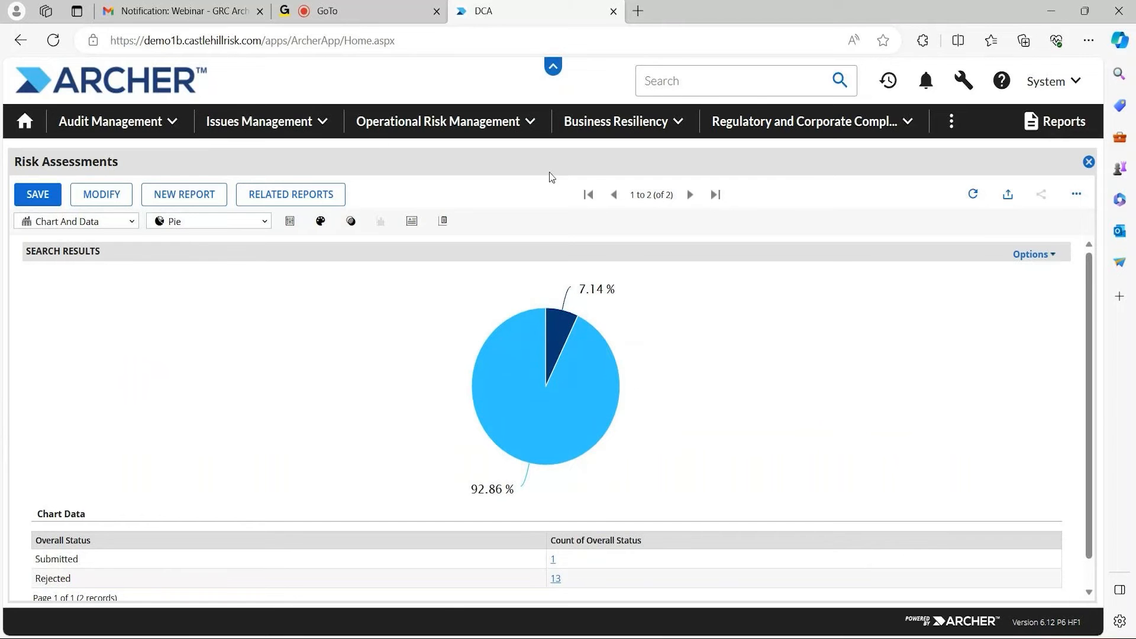
# Open the Audit Management workspace and examine the reports on the Audit Manager dashboard.
pyautogui.click(105, 122)
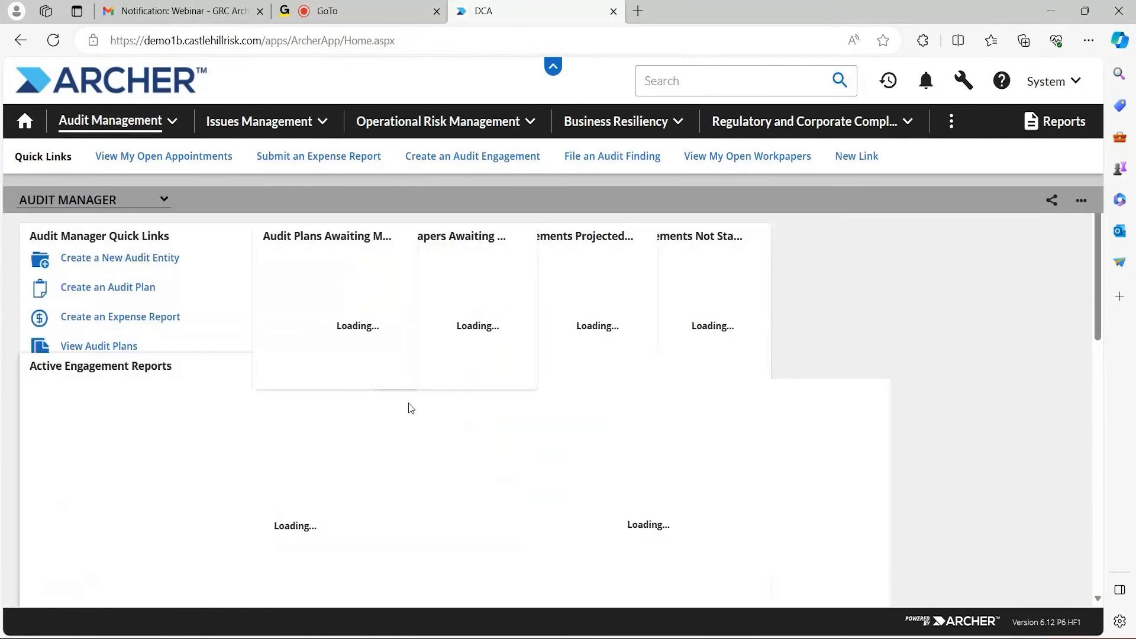
pyautogui.scroll(-2, 411, 408)
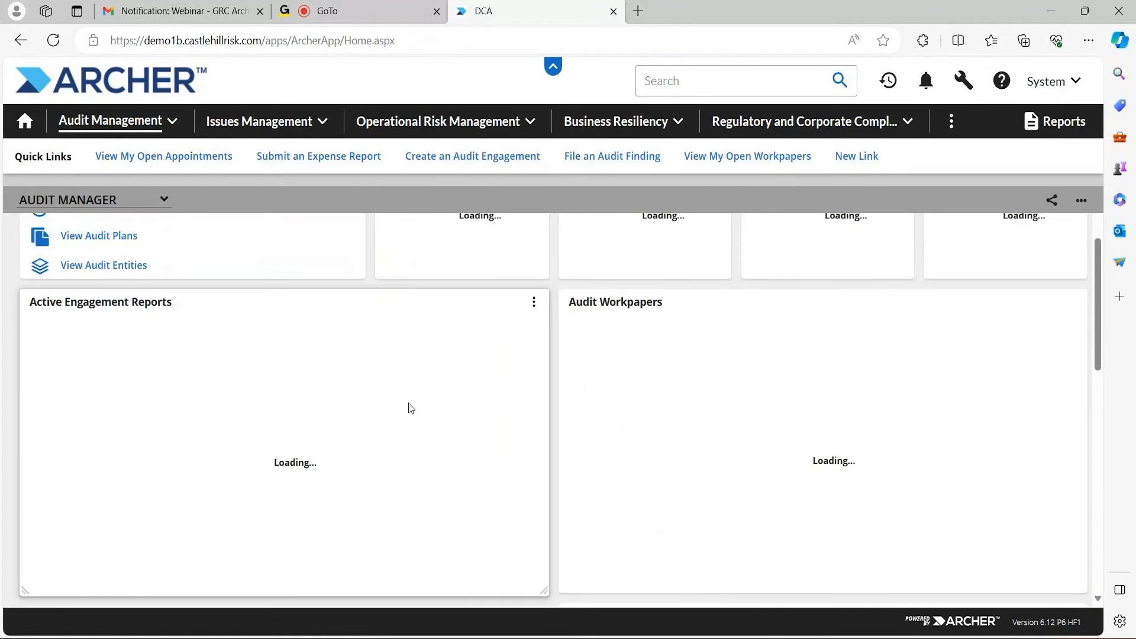
pyautogui.scroll(2, 412, 407)
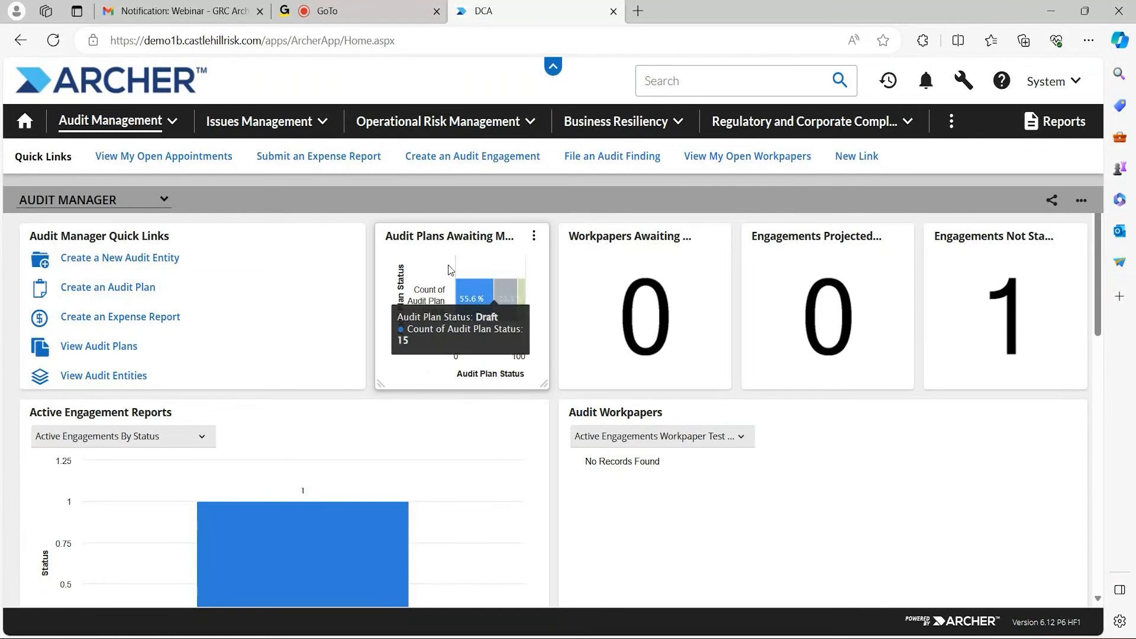
# Switch Active Engagement Reports to Active Engagements - Projected vs Actual Expense, and return it to Active Engagements By Status.
pyautogui.scroll(-1, 466, 306)
pyautogui.scroll(1, 467, 306)
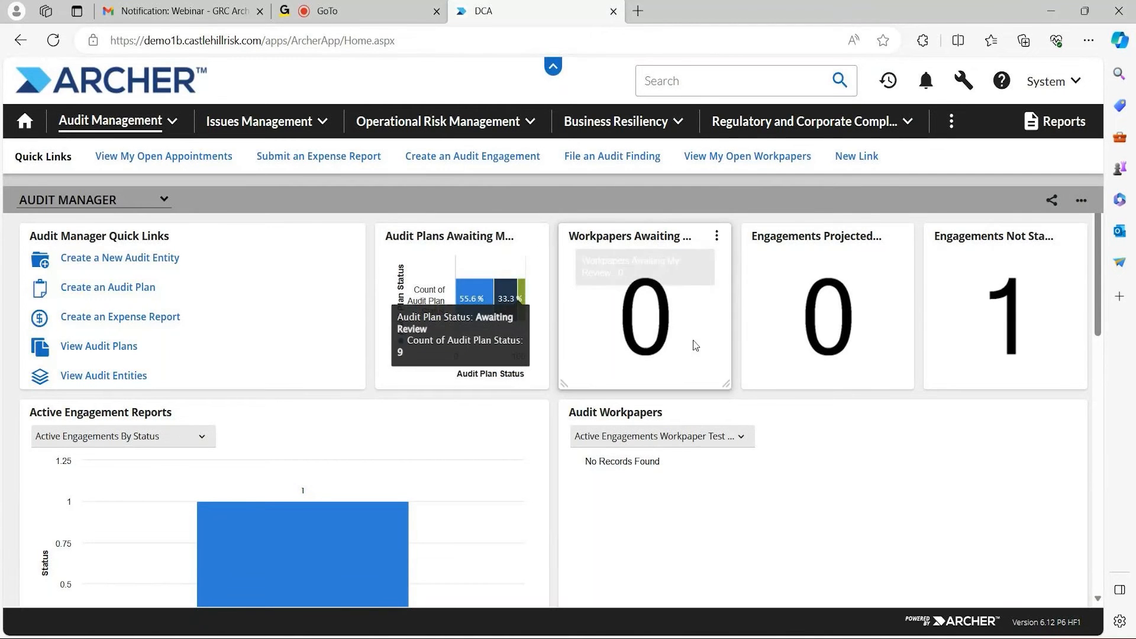
pyautogui.scroll(-2, 751, 431)
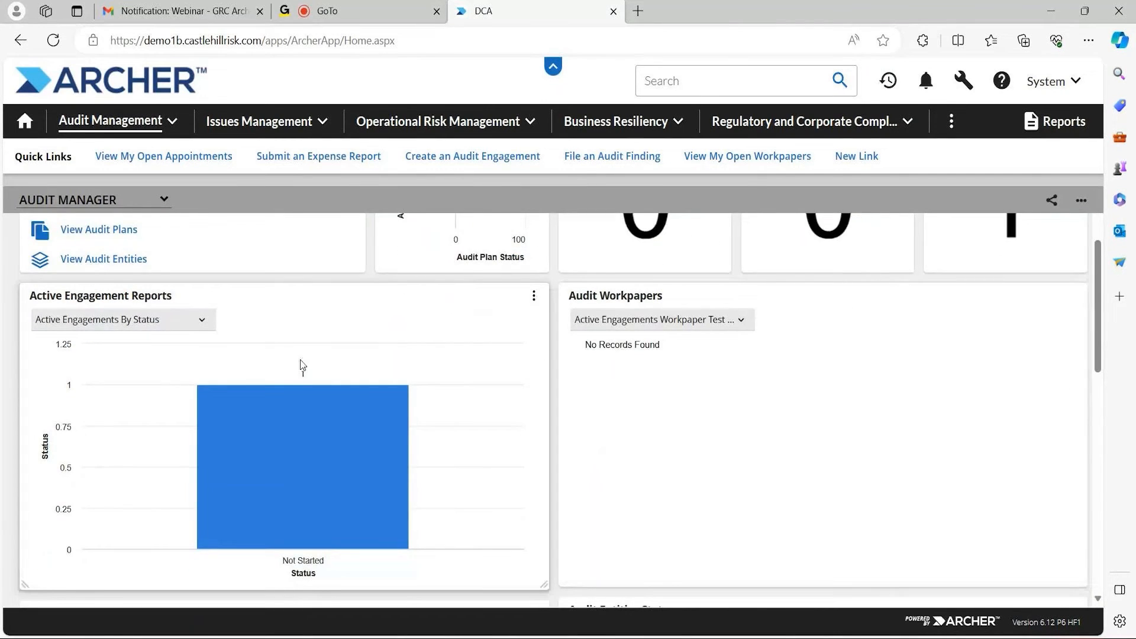
pyautogui.scroll(-1, 302, 385)
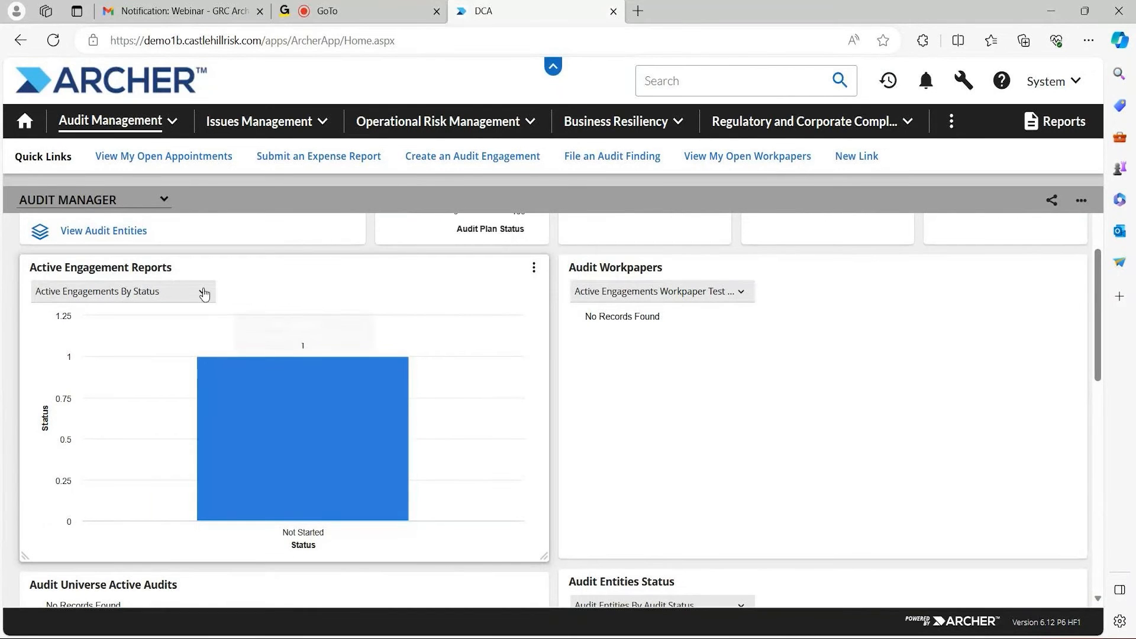
pyautogui.click(203, 294)
pyautogui.click(203, 292)
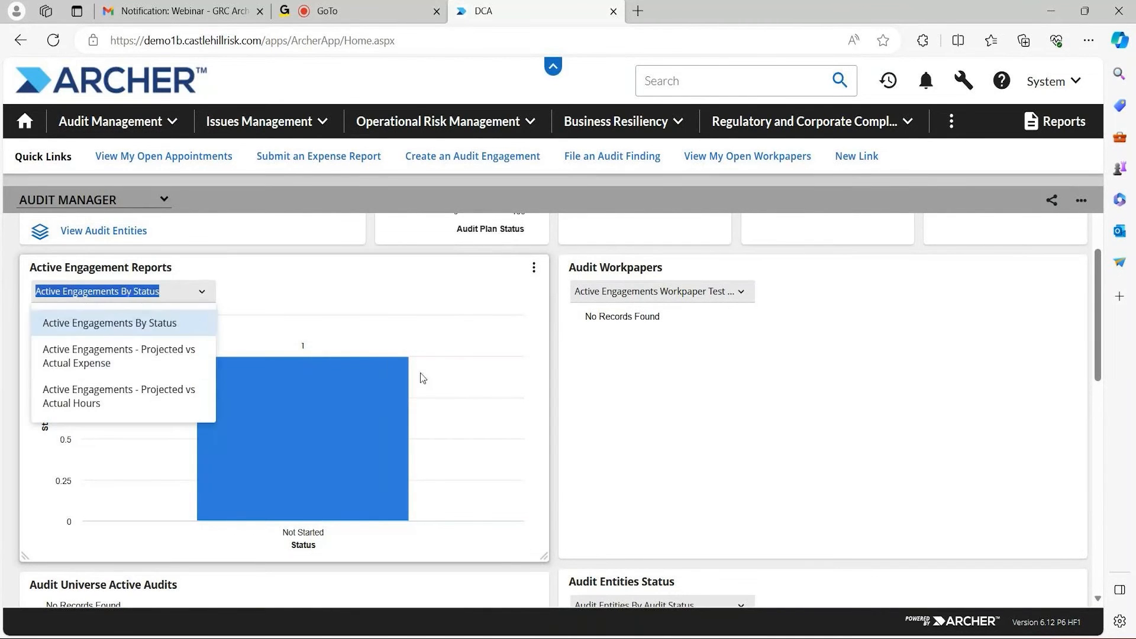
pyautogui.click(147, 365)
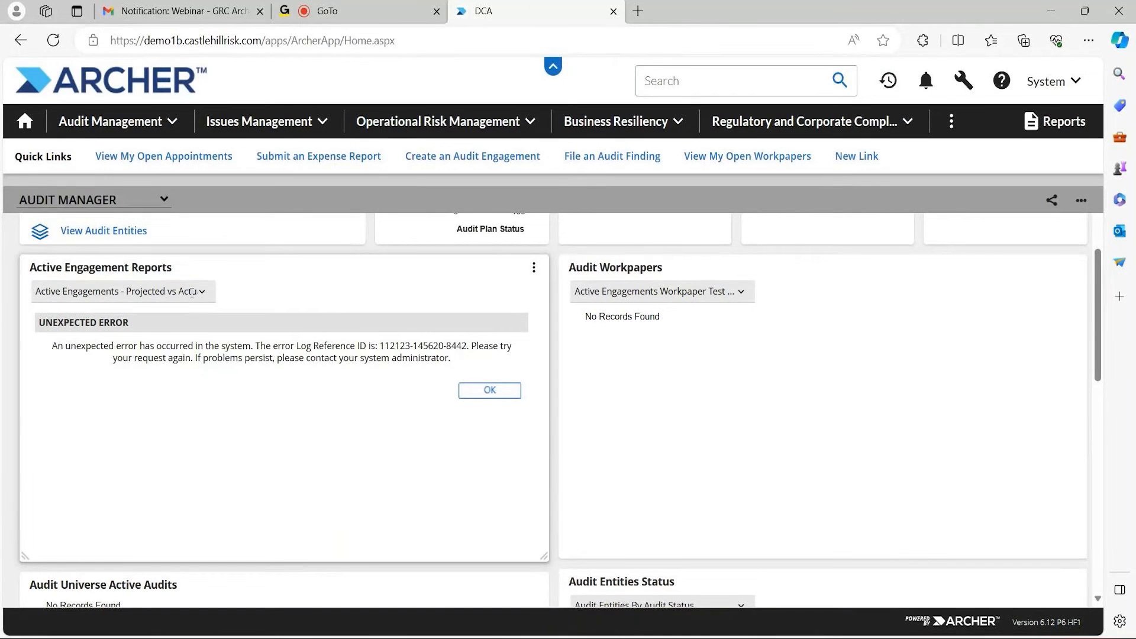
pyautogui.click(200, 293)
pyautogui.click(112, 323)
# Examine the remaining Audit Manager dashboard reports, from Audit Entities Status through Audit Engagement Closure Review.
pyautogui.scroll(-3, 429, 414)
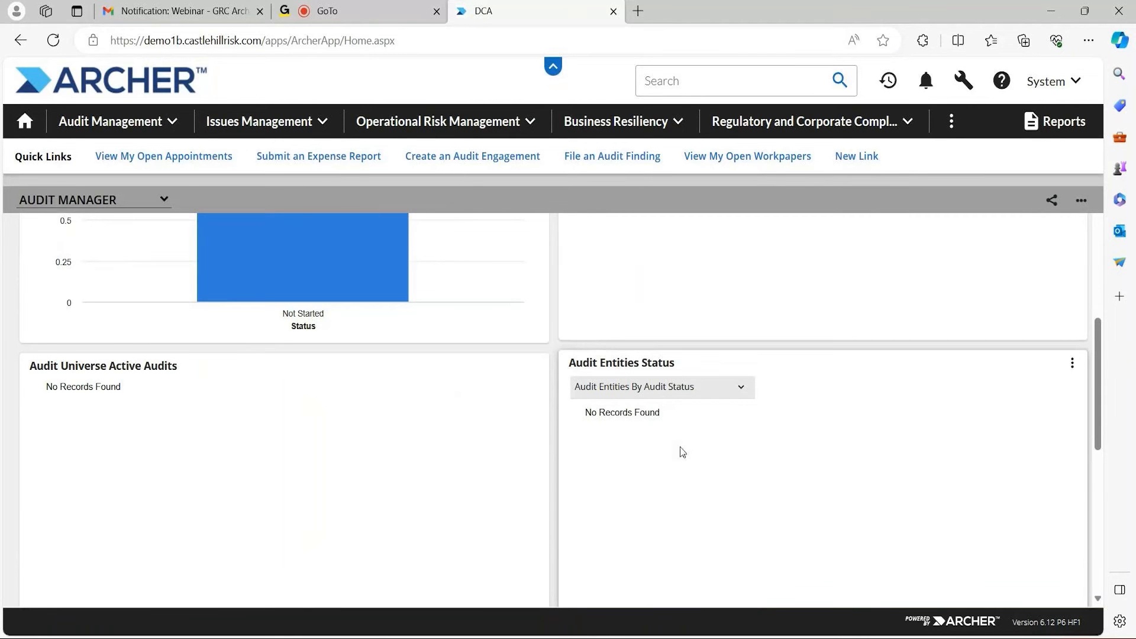
pyautogui.scroll(-6, 683, 453)
pyautogui.scroll(-1, 685, 438)
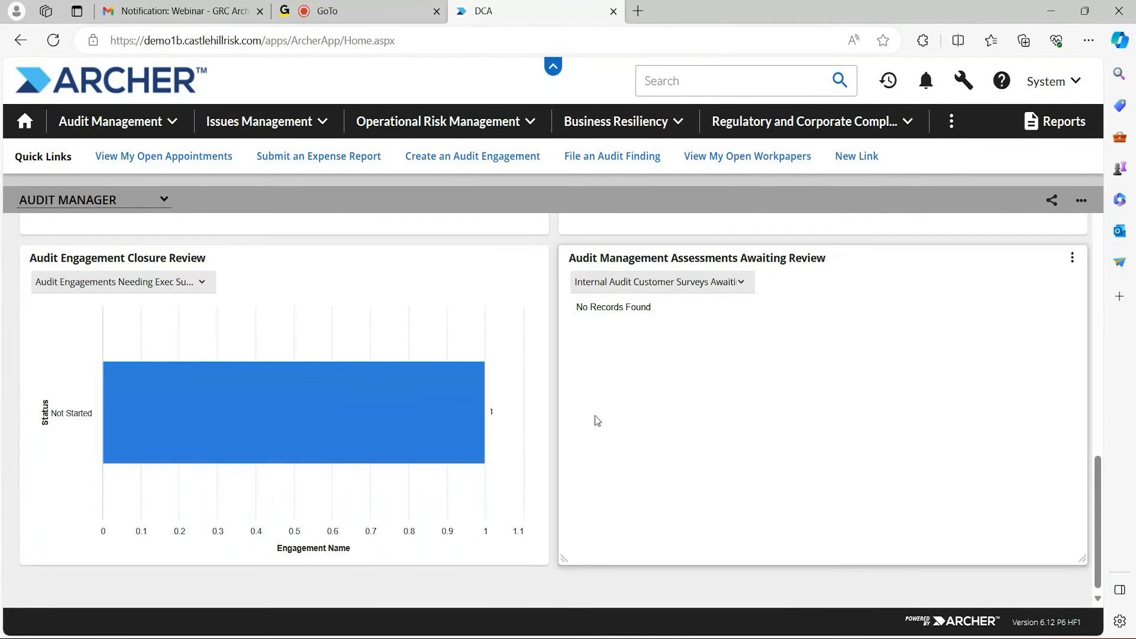
pyautogui.scroll(10, 435, 367)
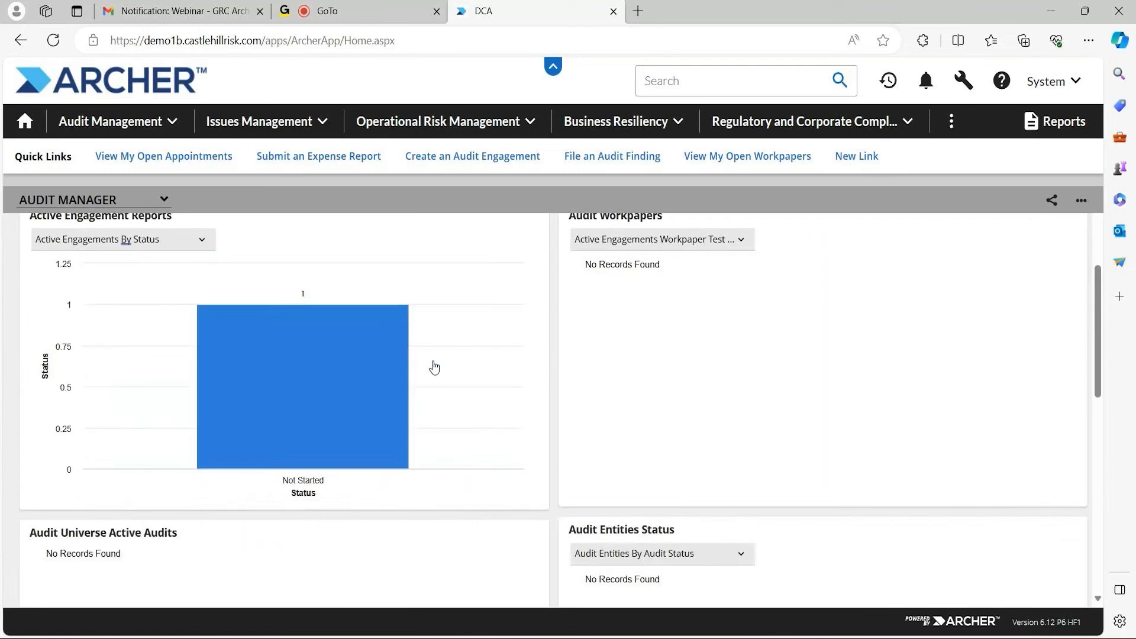
pyautogui.scroll(-5, 435, 368)
pyautogui.scroll(5, 432, 368)
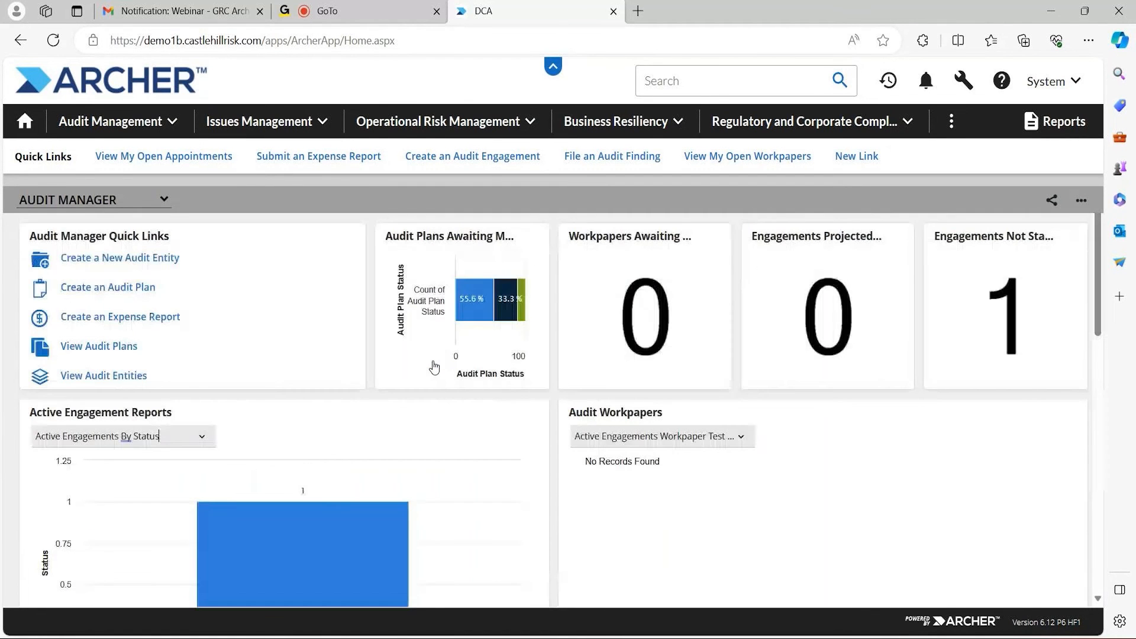
# Switch to the Audit Executive dashboard and examine its audit plan performance, entity map and audit status reports.
pyautogui.click(163, 200)
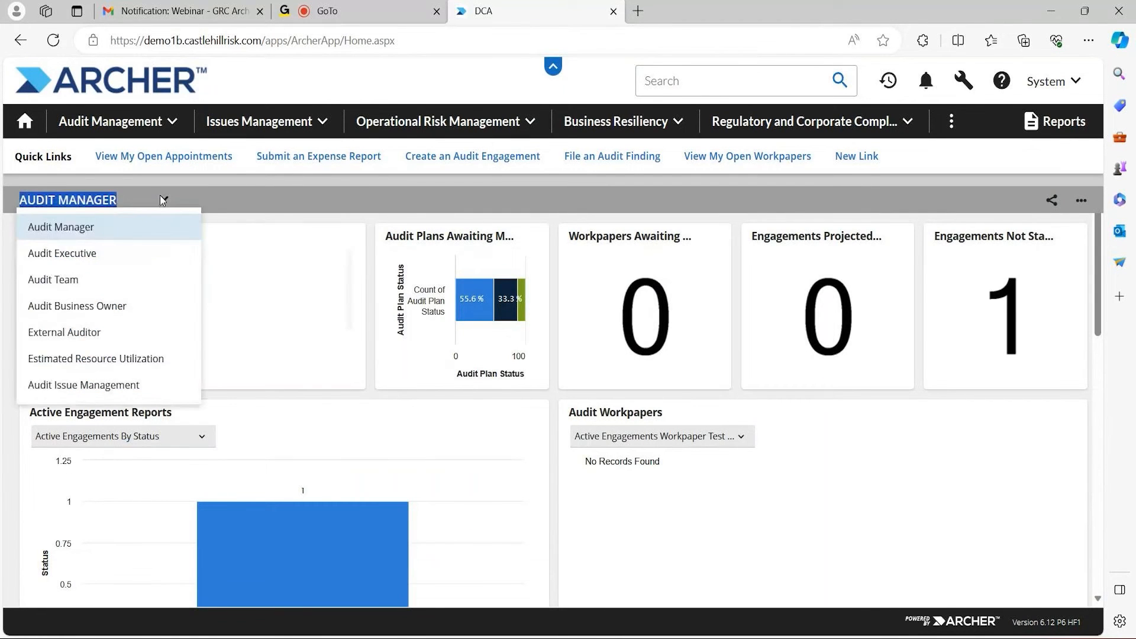
pyautogui.click(88, 255)
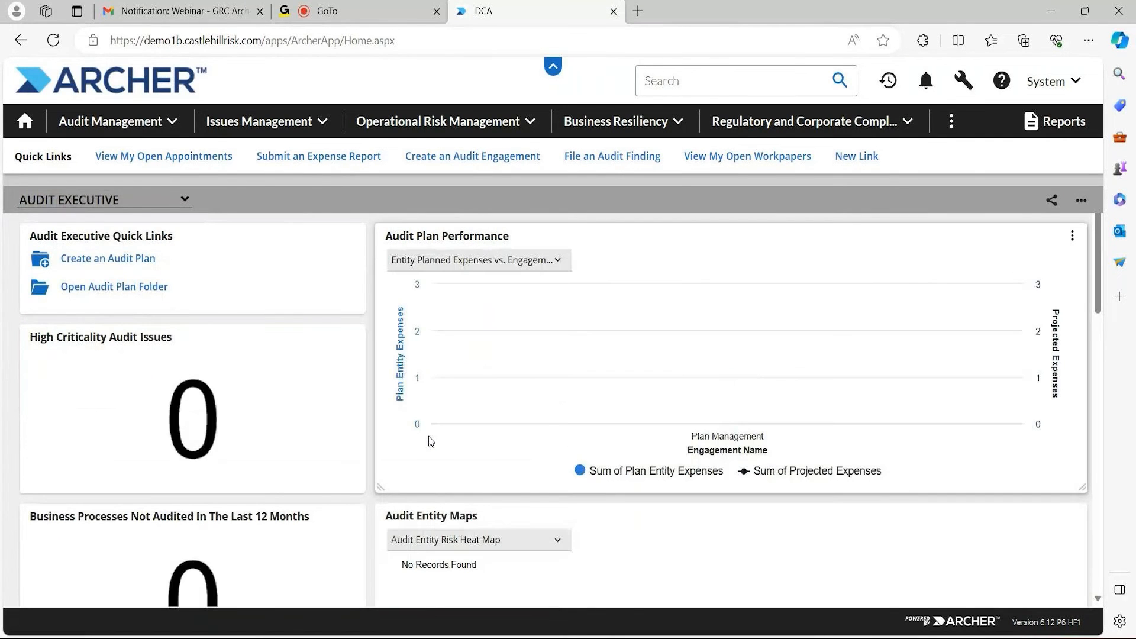
pyautogui.scroll(-3, 429, 436)
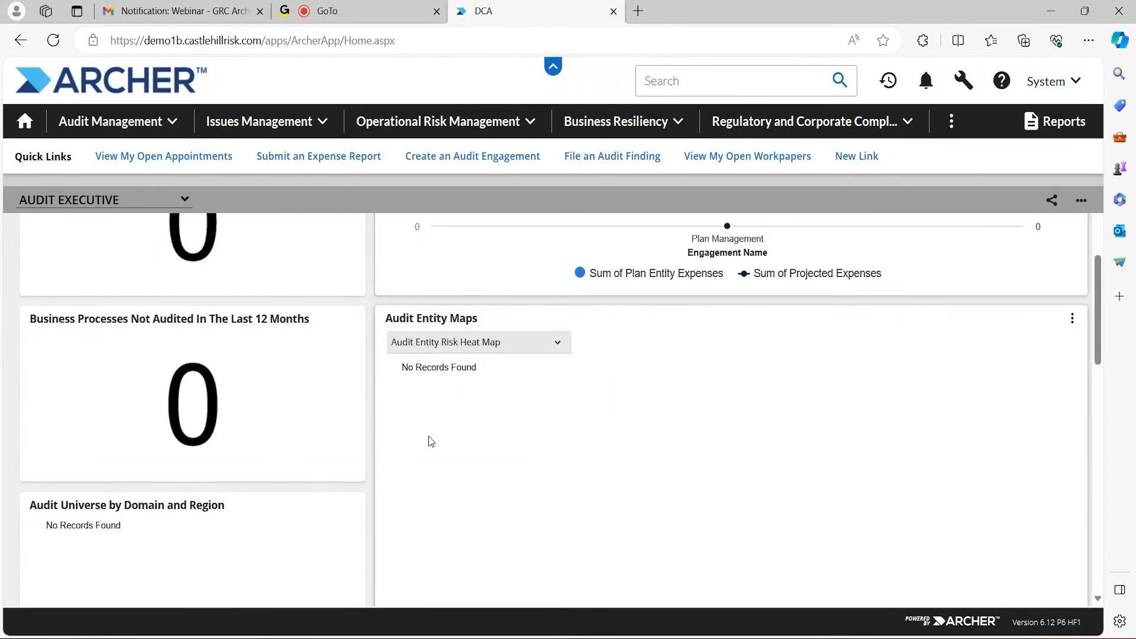
pyautogui.scroll(-4, 428, 436)
pyautogui.scroll(-5, 428, 435)
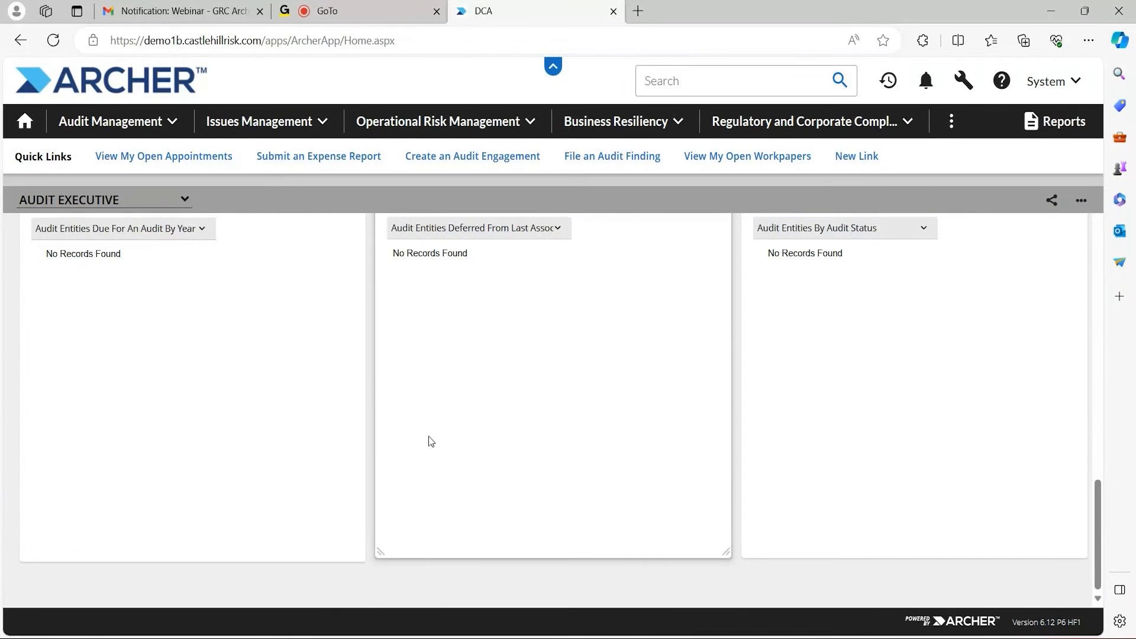
pyautogui.scroll(5, 430, 441)
pyautogui.scroll(5, 430, 441)
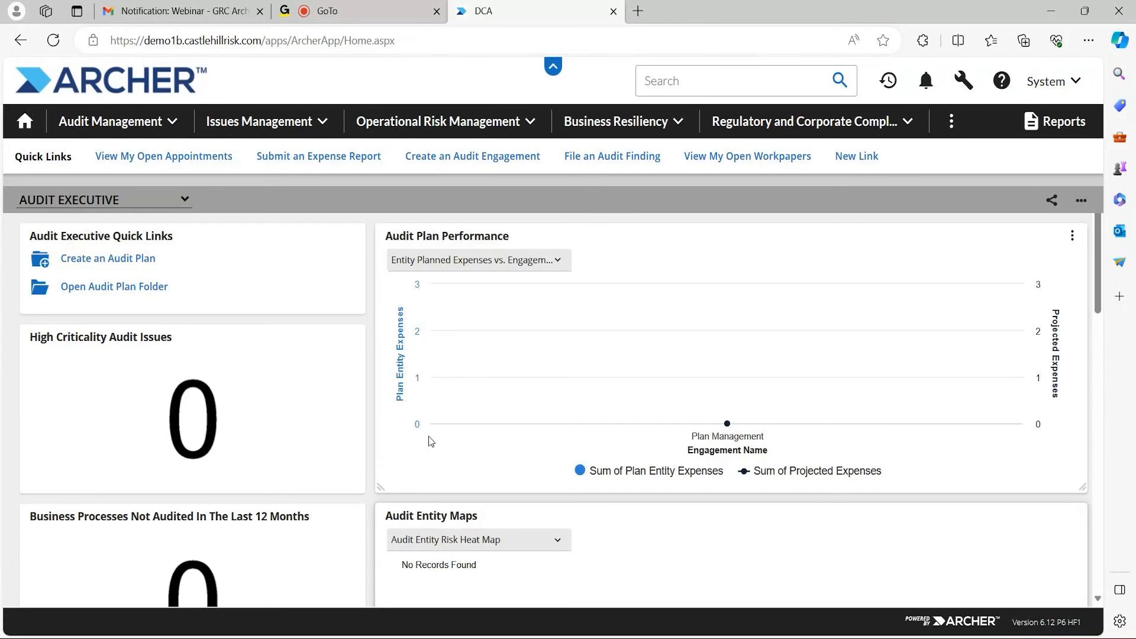
# Switch to the Audit Team dashboard and examine its appointment, workpaper and engagement assignment reports.
pyautogui.click(183, 200)
pyautogui.click(450, 232)
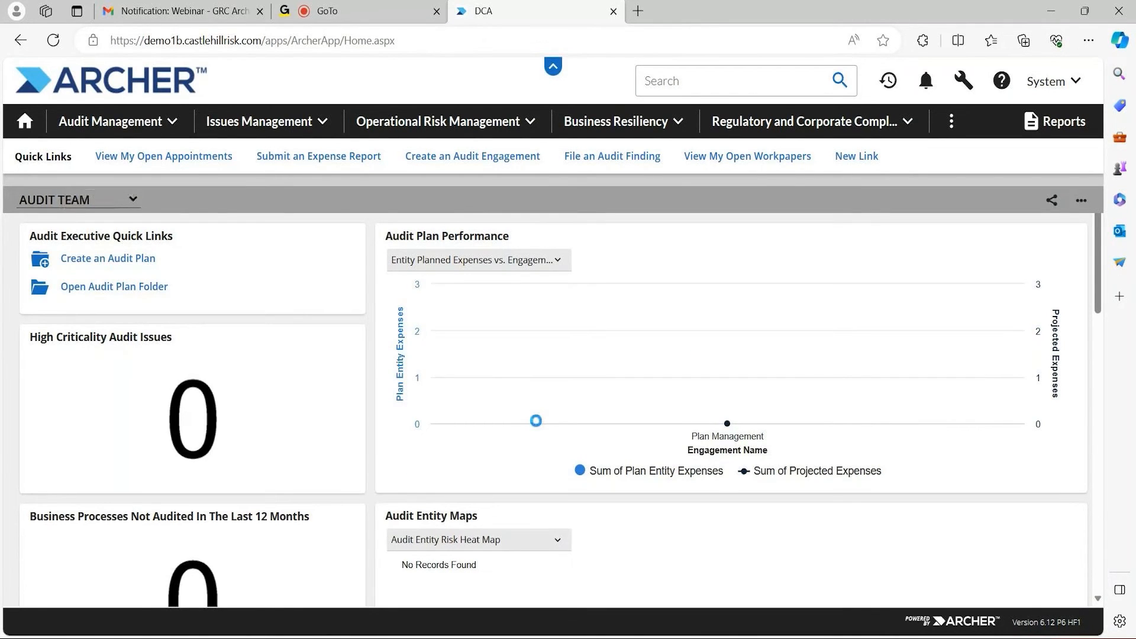
pyautogui.scroll(-10, 538, 427)
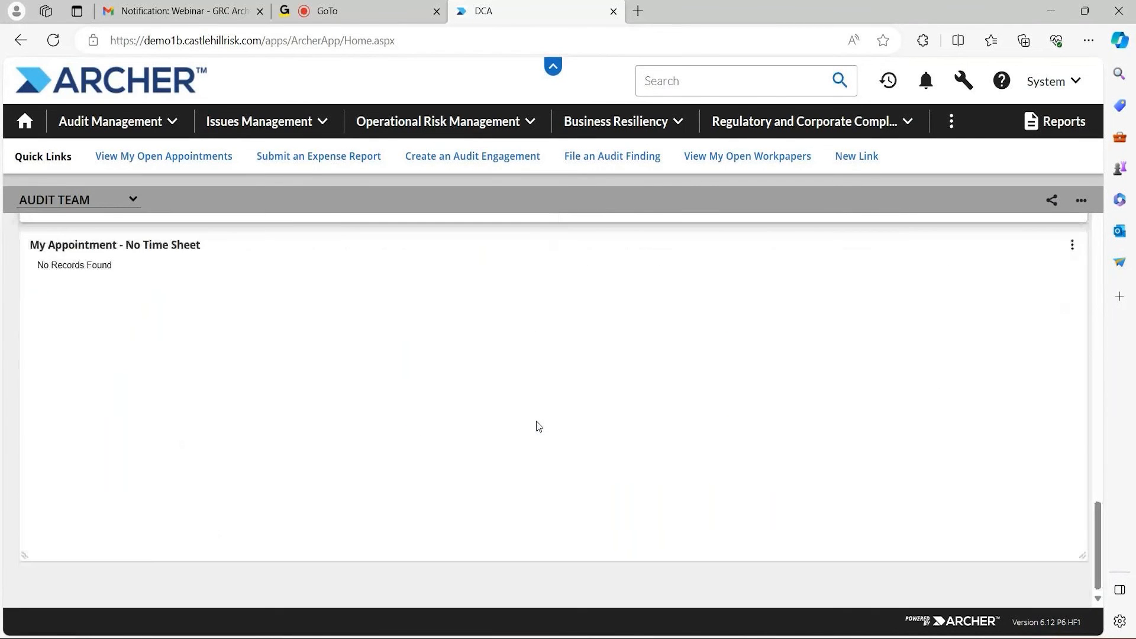
pyautogui.scroll(10, 538, 426)
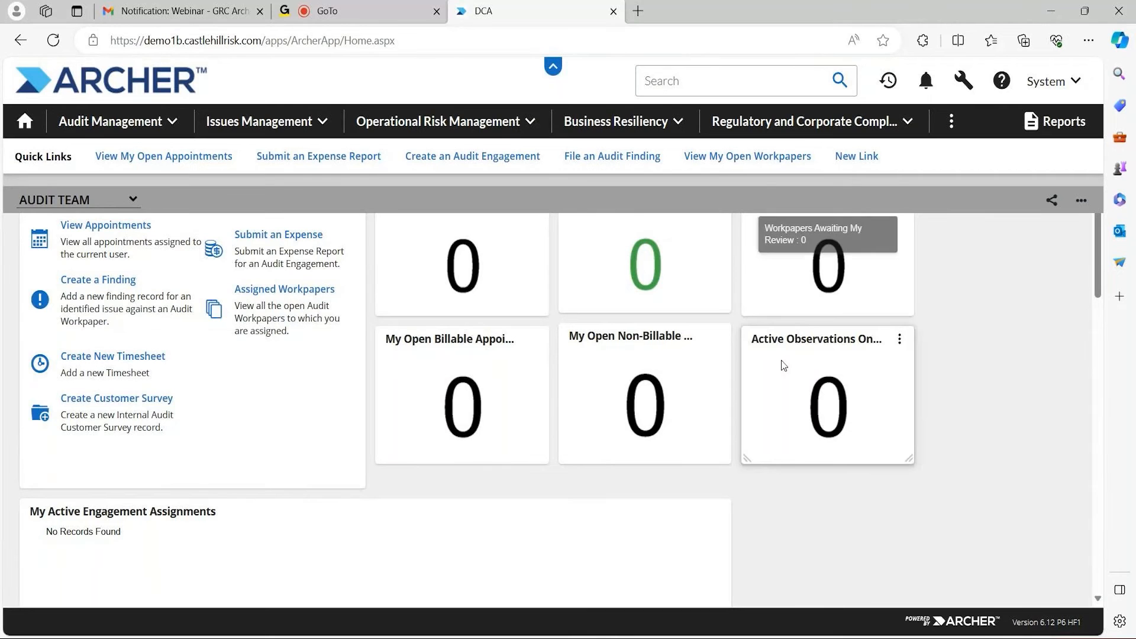
# Open the Manage Applications page from the Application Builder administration features.
pyautogui.click(964, 80)
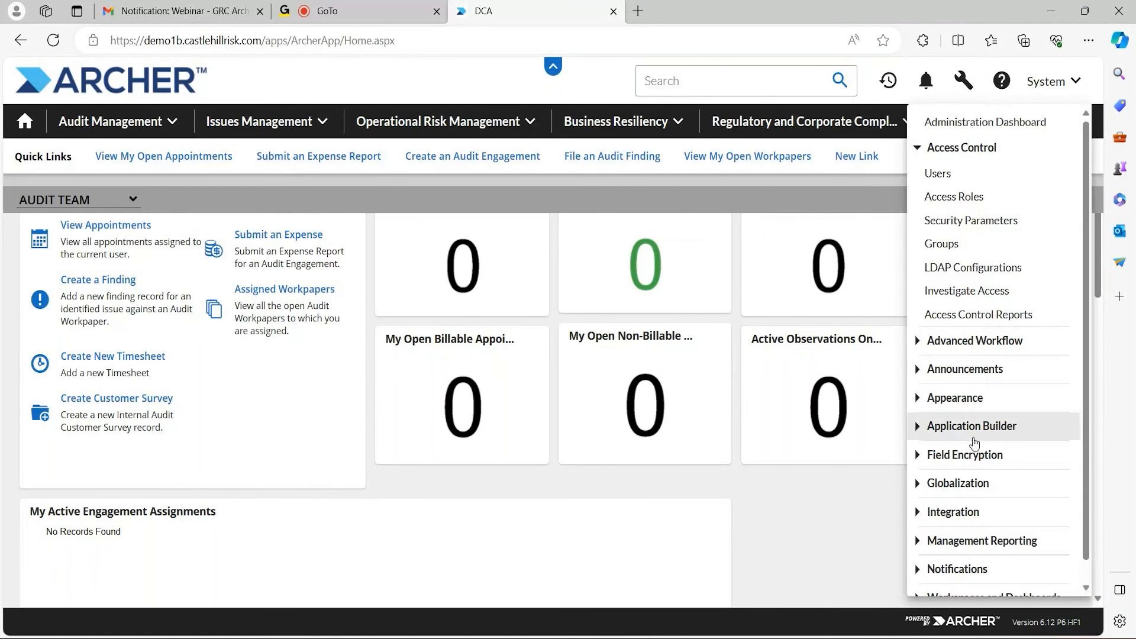
pyautogui.scroll(-1, 975, 438)
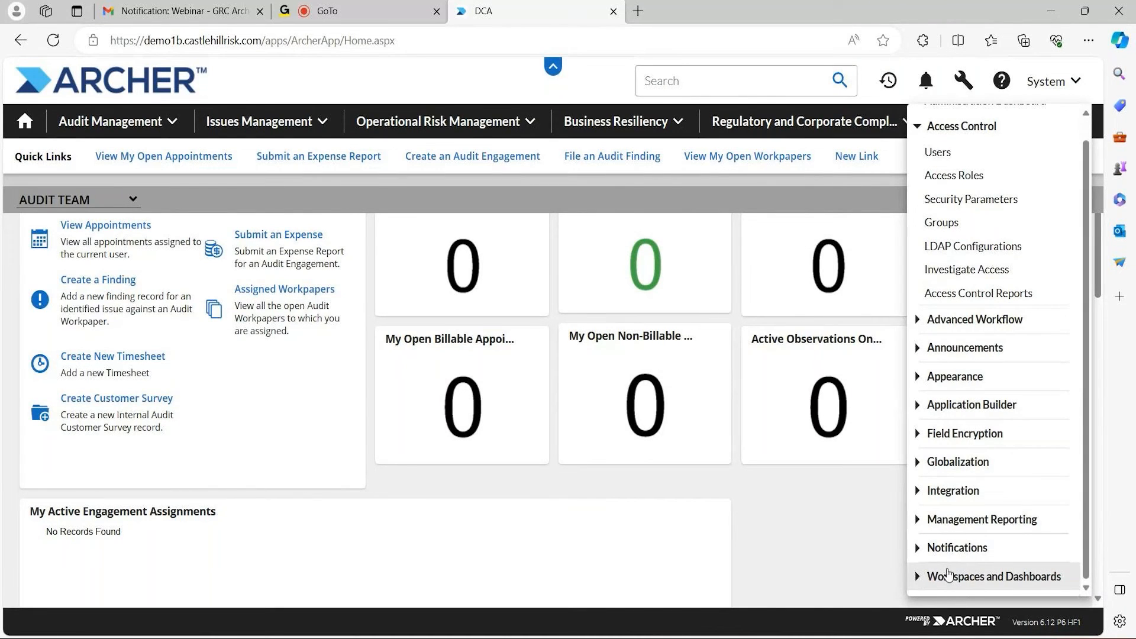
pyautogui.click(973, 405)
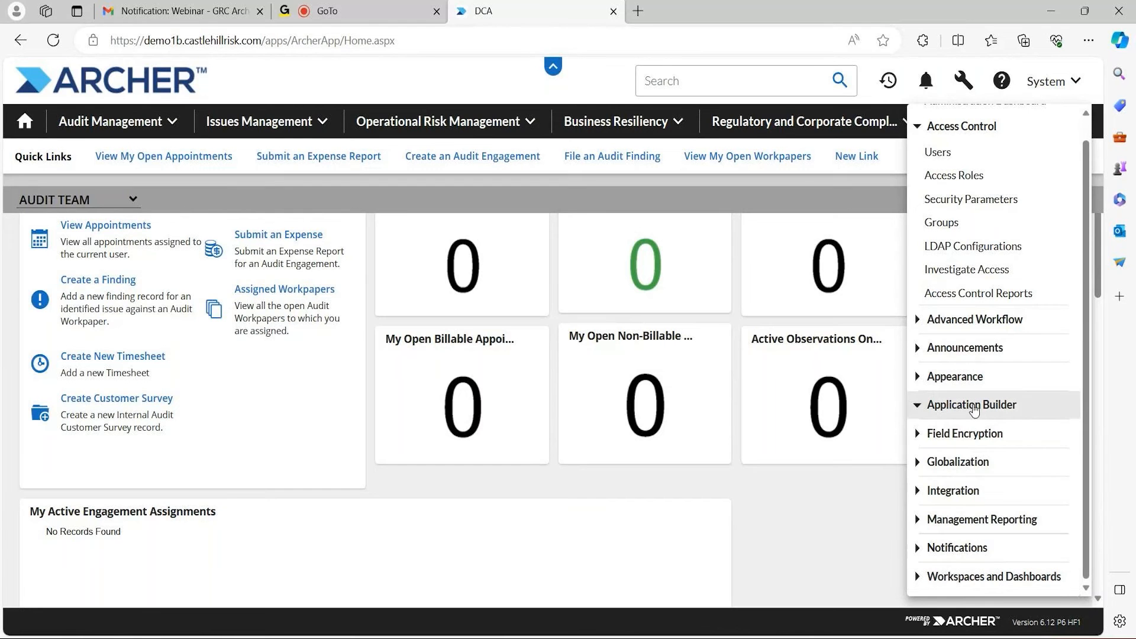
pyautogui.click(942, 456)
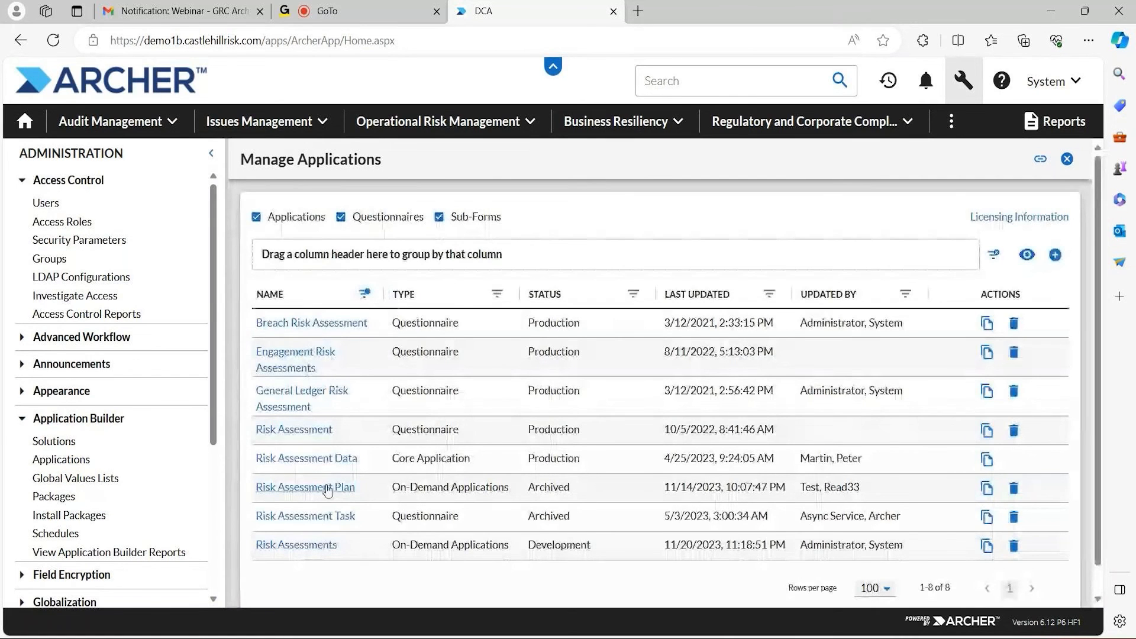
# Examine the applications offered under Issues Management and under Operational Risk Management's Top-Down Assessment.
pyautogui.click(329, 127)
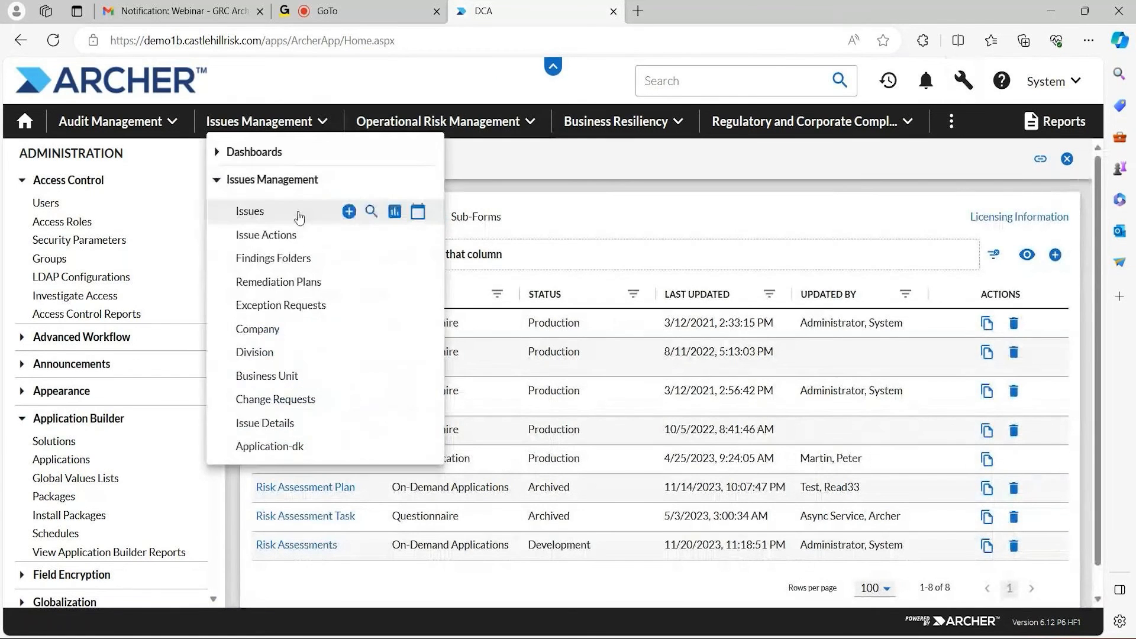
pyautogui.click(534, 121)
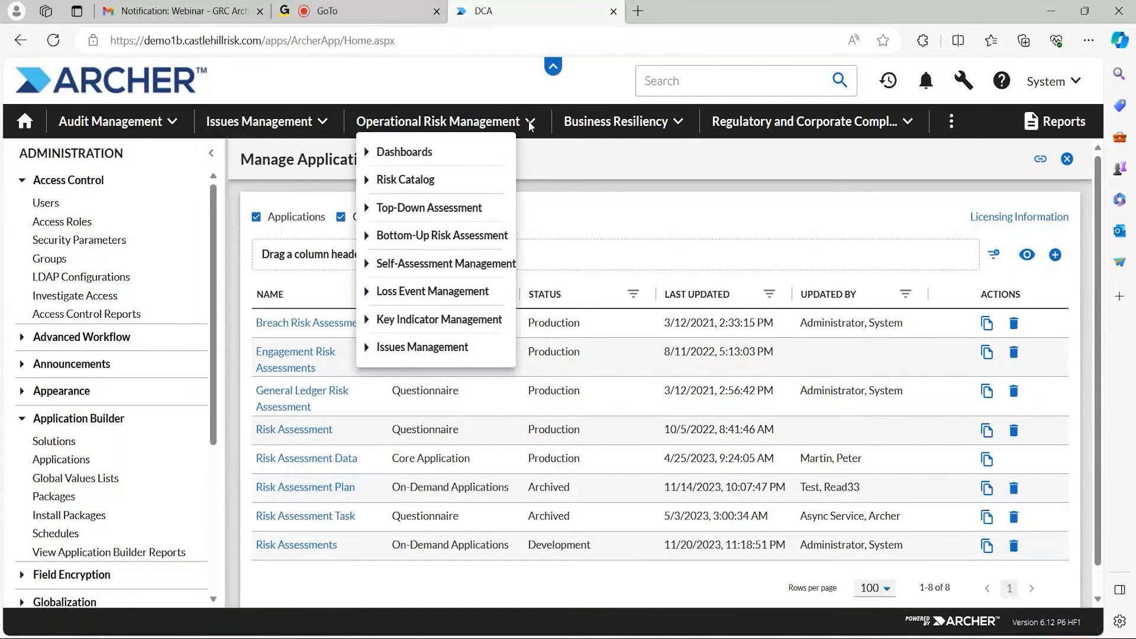
pyautogui.click(445, 211)
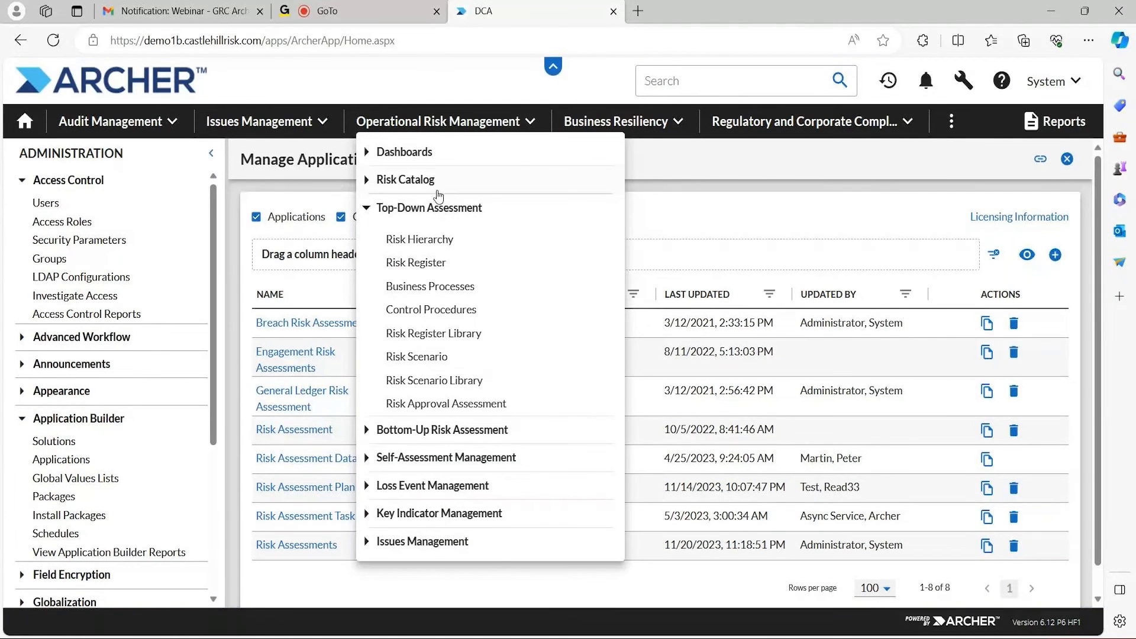
pyautogui.click(672, 121)
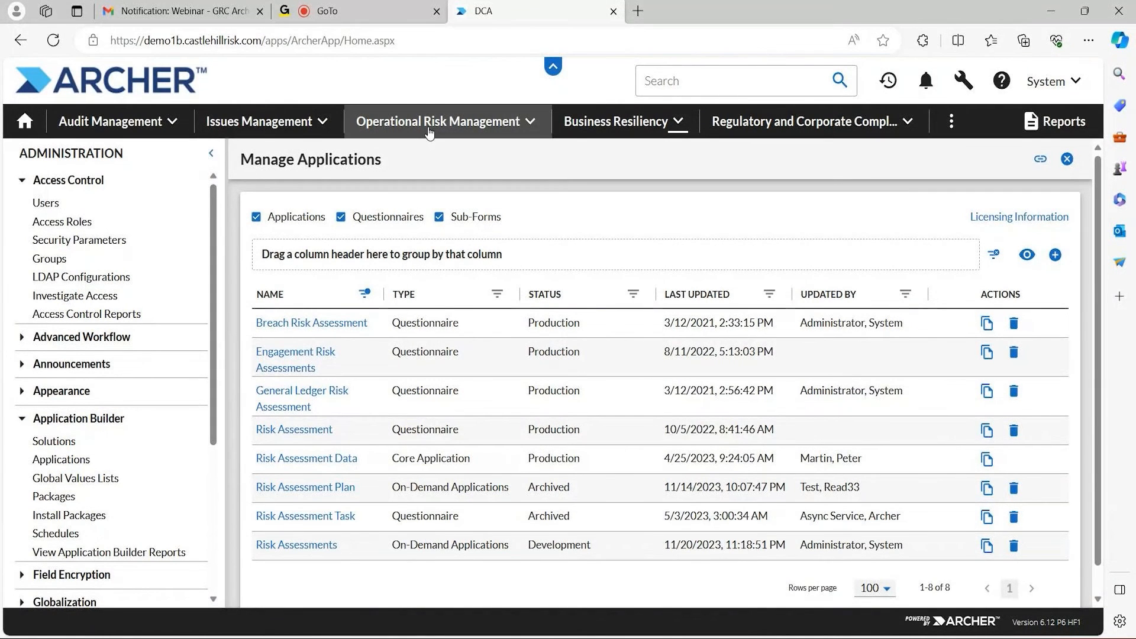
# Expand the Notifications administration section and examine its options alongside the Application Builder and Access Control features.
pyautogui.scroll(-3, 74, 472)
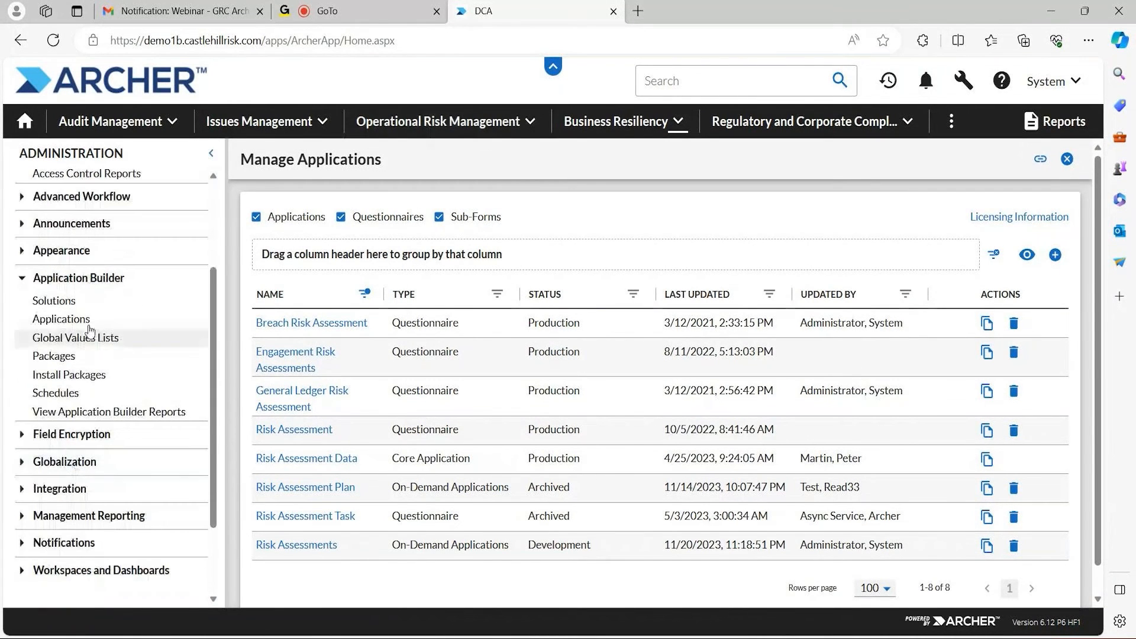
pyautogui.scroll(-1, 118, 367)
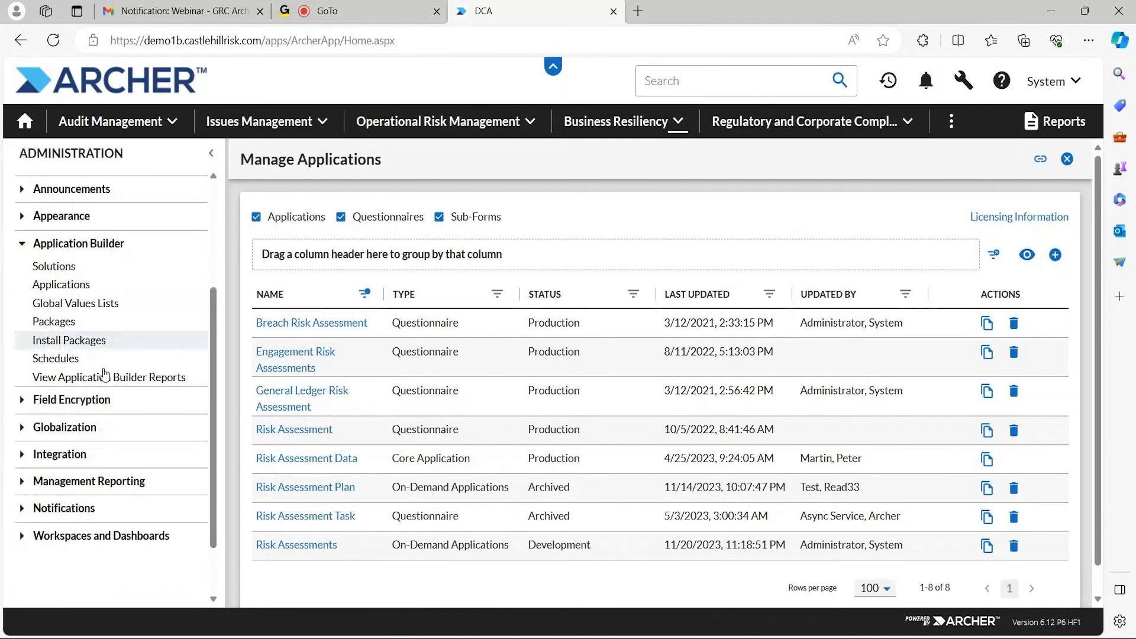
pyautogui.click(58, 490)
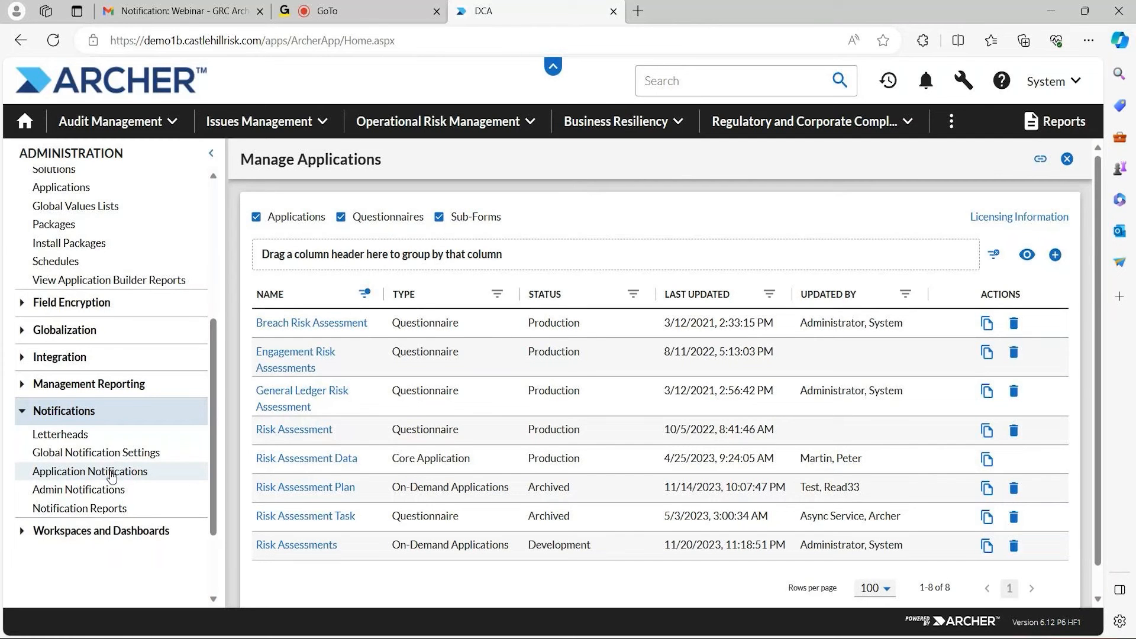
pyautogui.scroll(1, 112, 347)
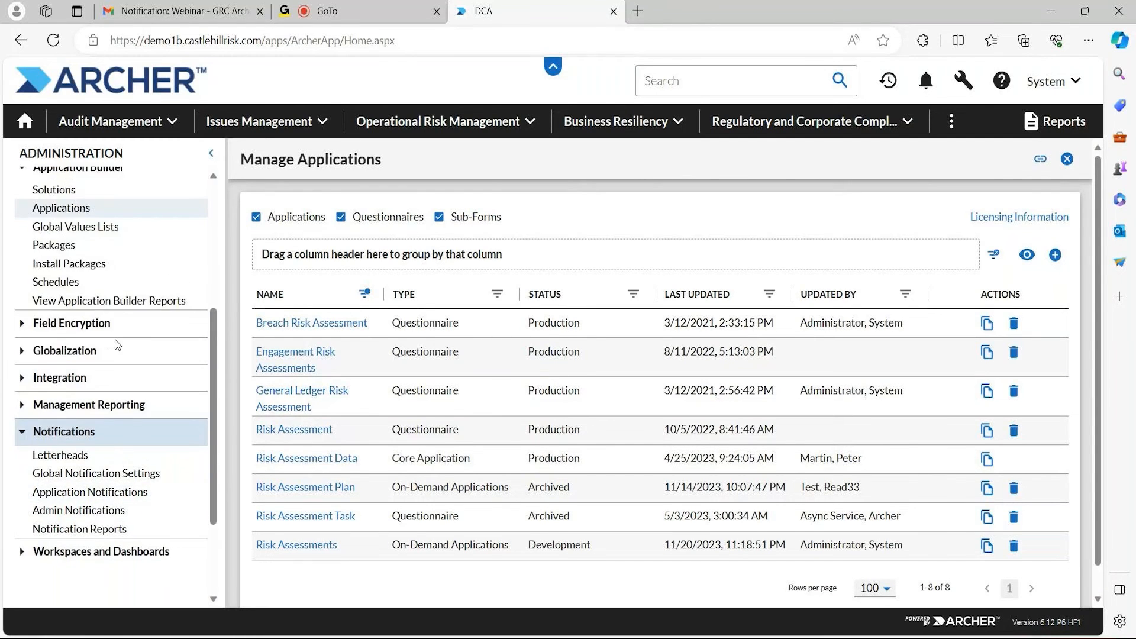
pyautogui.scroll(-2, 83, 424)
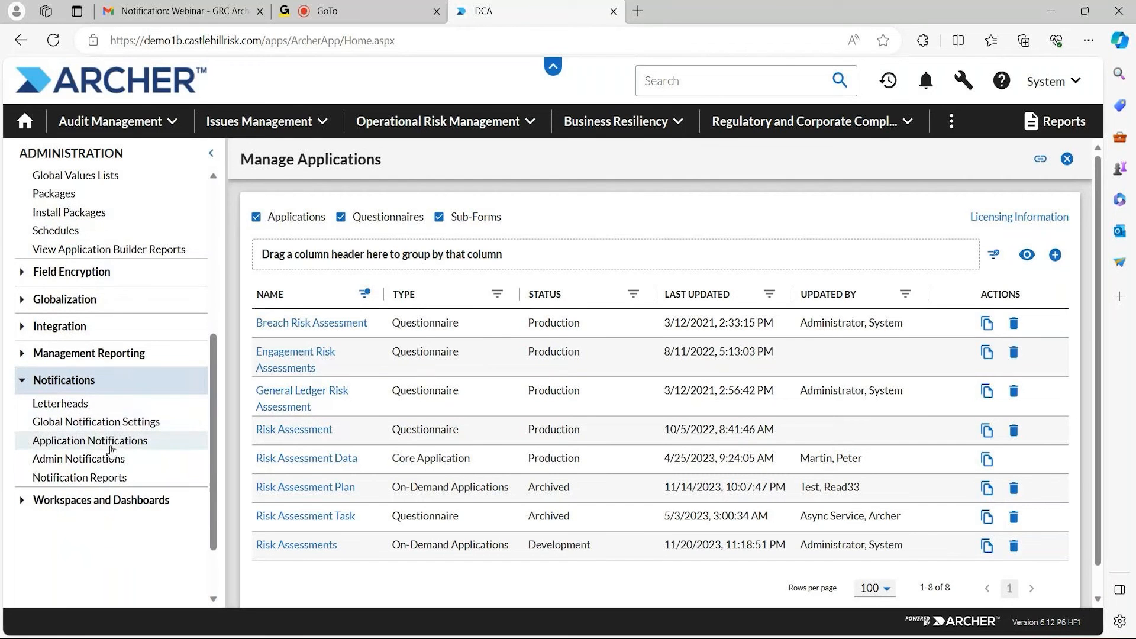
pyautogui.scroll(6, 113, 453)
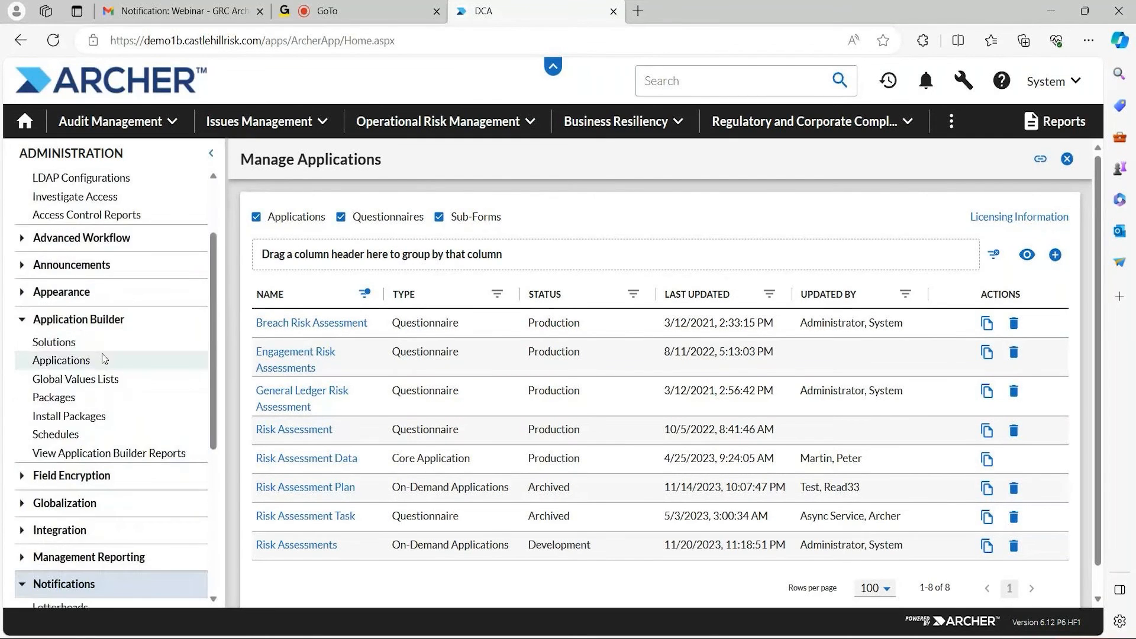
pyautogui.scroll(3, 102, 353)
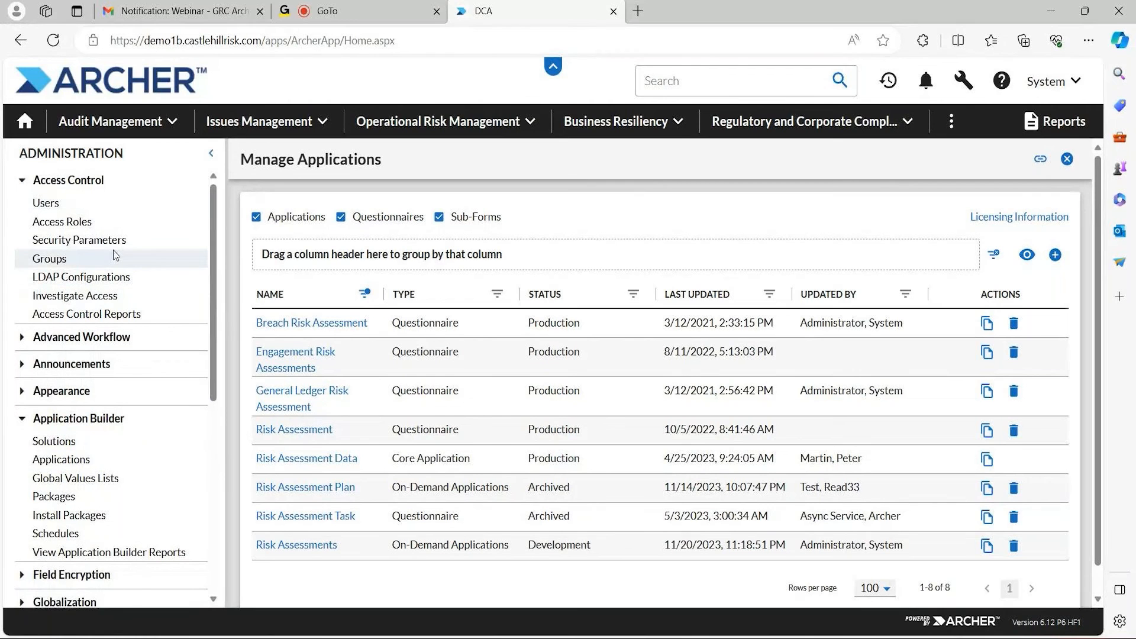
pyautogui.scroll(-1, 114, 251)
pyautogui.scroll(-3, 114, 255)
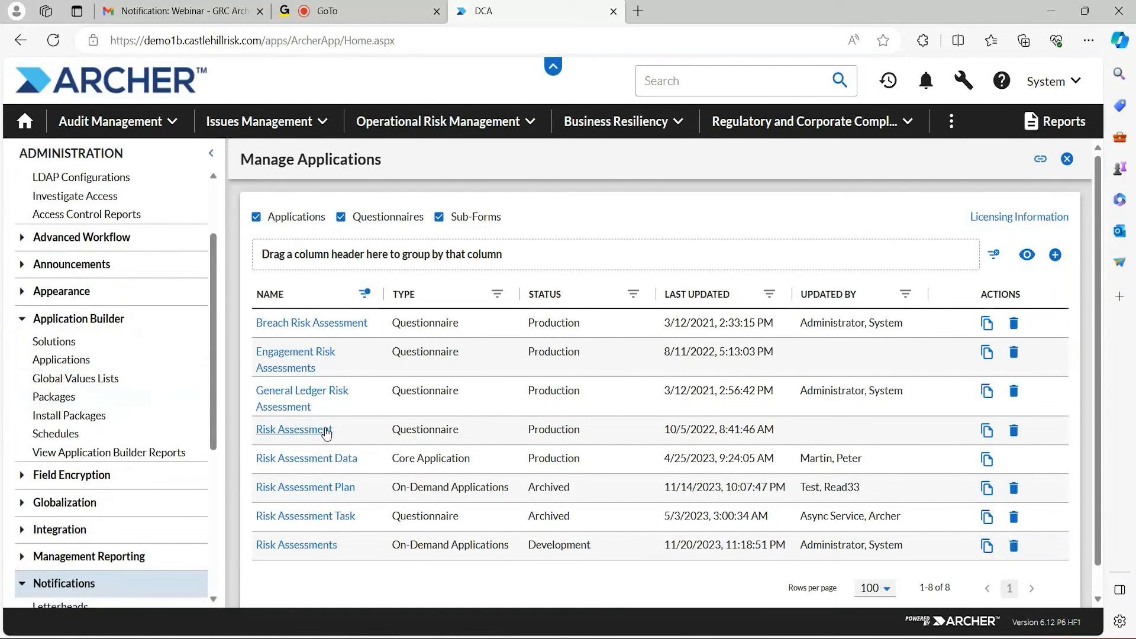
# Filter the application list to names containing "Audit Pl" and open the Audit Plan application.
pyautogui.click(364, 293)
pyautogui.click(365, 293)
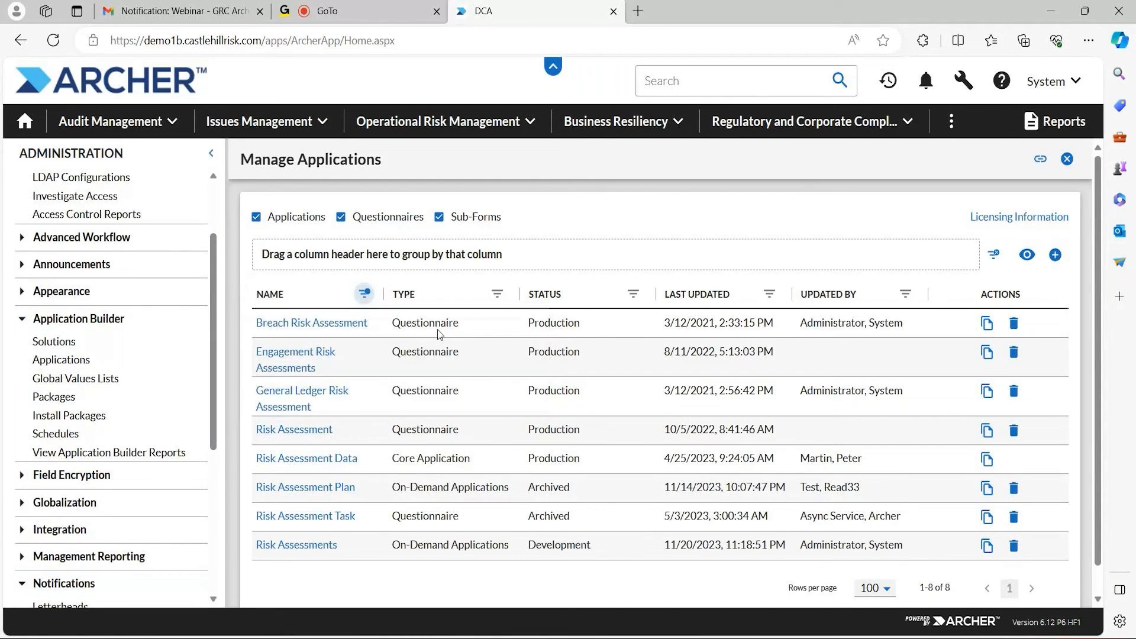
pyautogui.click(364, 296)
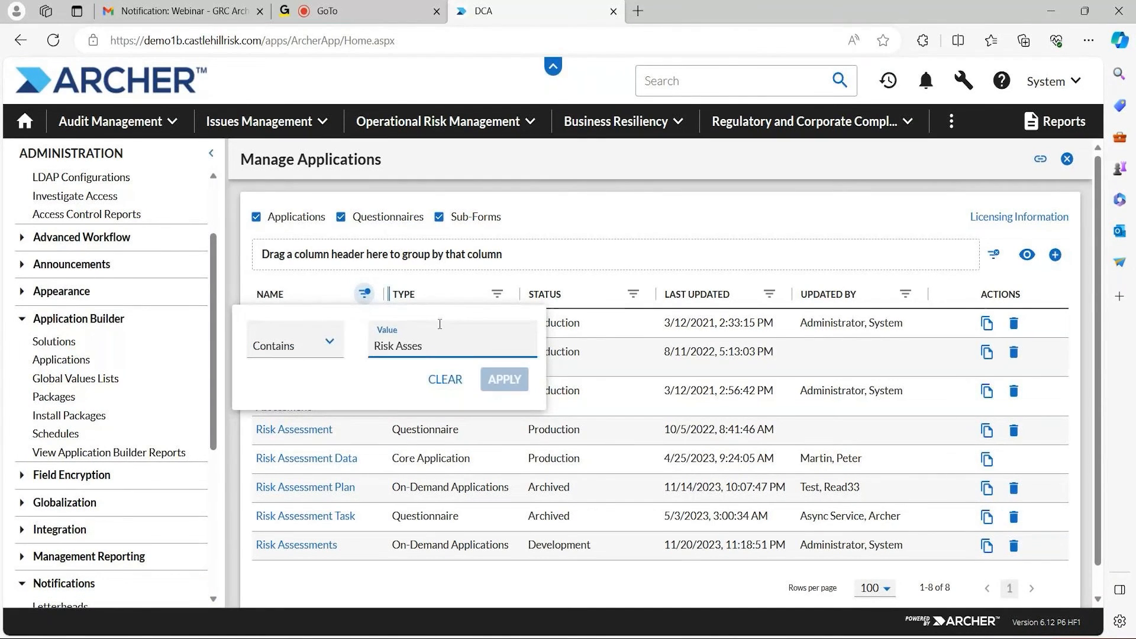
pyautogui.hotkey('ctrl', 'a')
pyautogui.press('BackSpace')
pyautogui.write('Audit Pl')
pyautogui.press('Return')
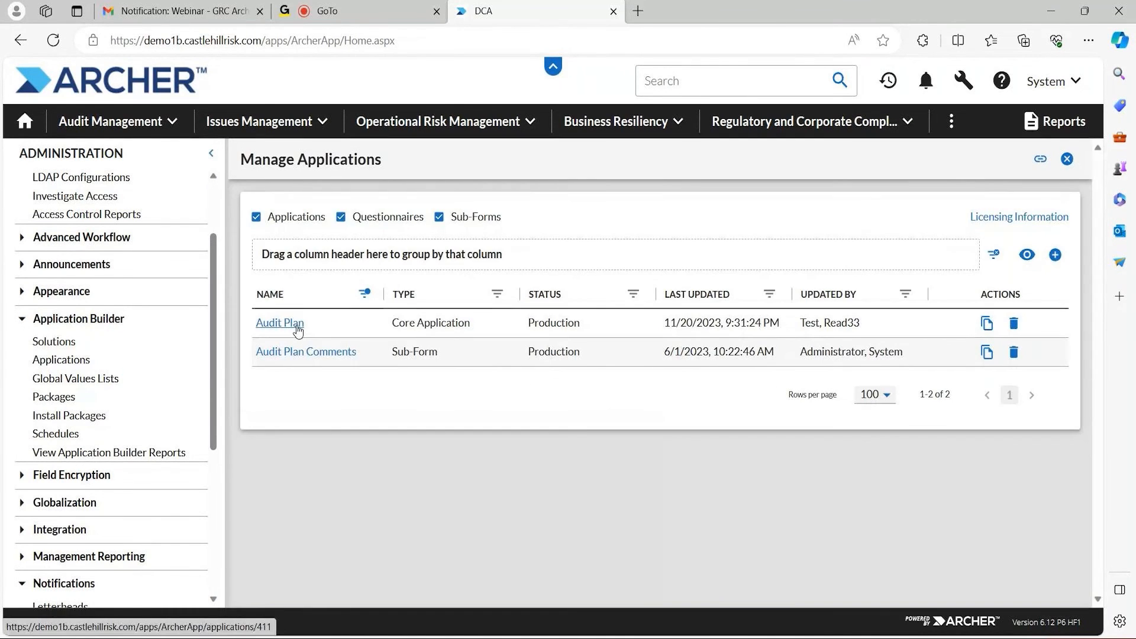
pyautogui.click(297, 324)
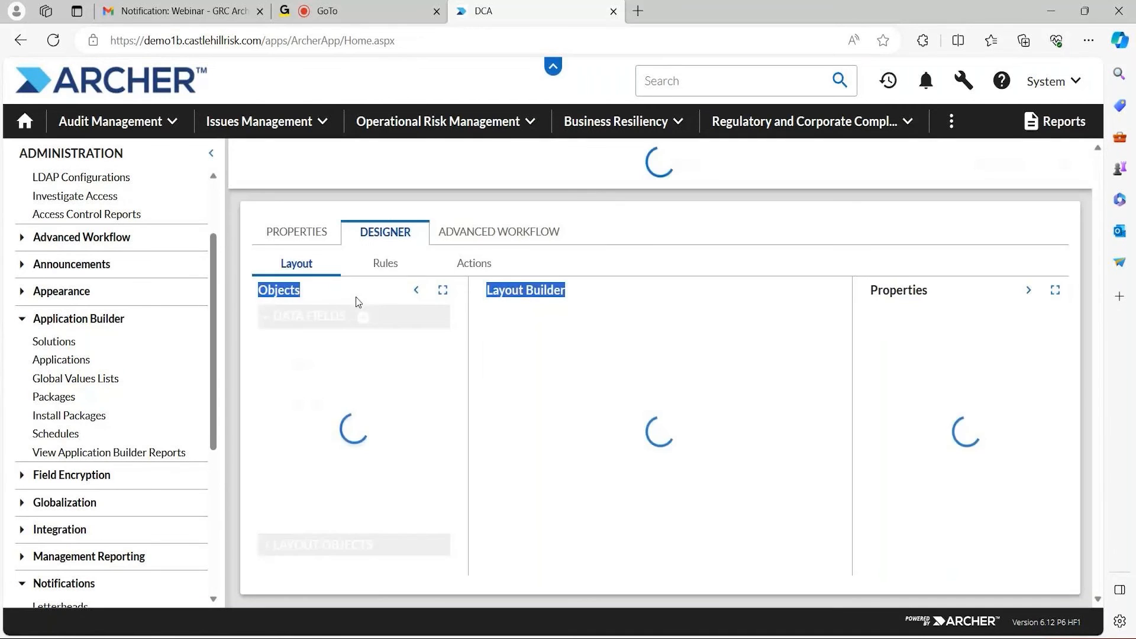
# Show the Audit Plan application's advanced workflow and maximize its designer.
pyautogui.click(494, 234)
pyautogui.click(794, 224)
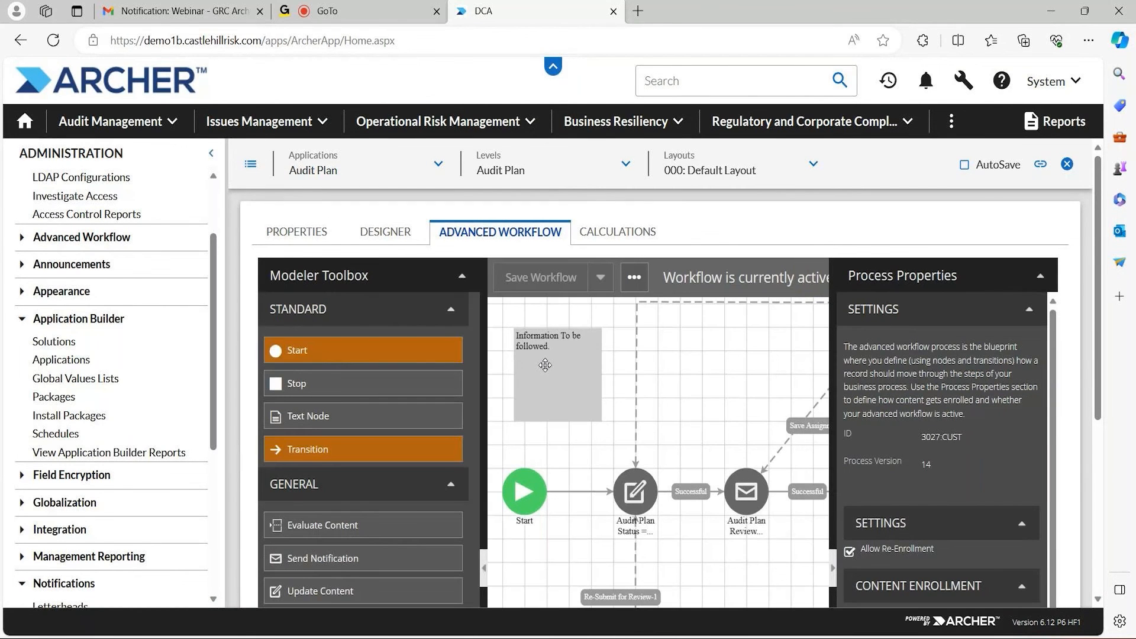
pyautogui.click(634, 277)
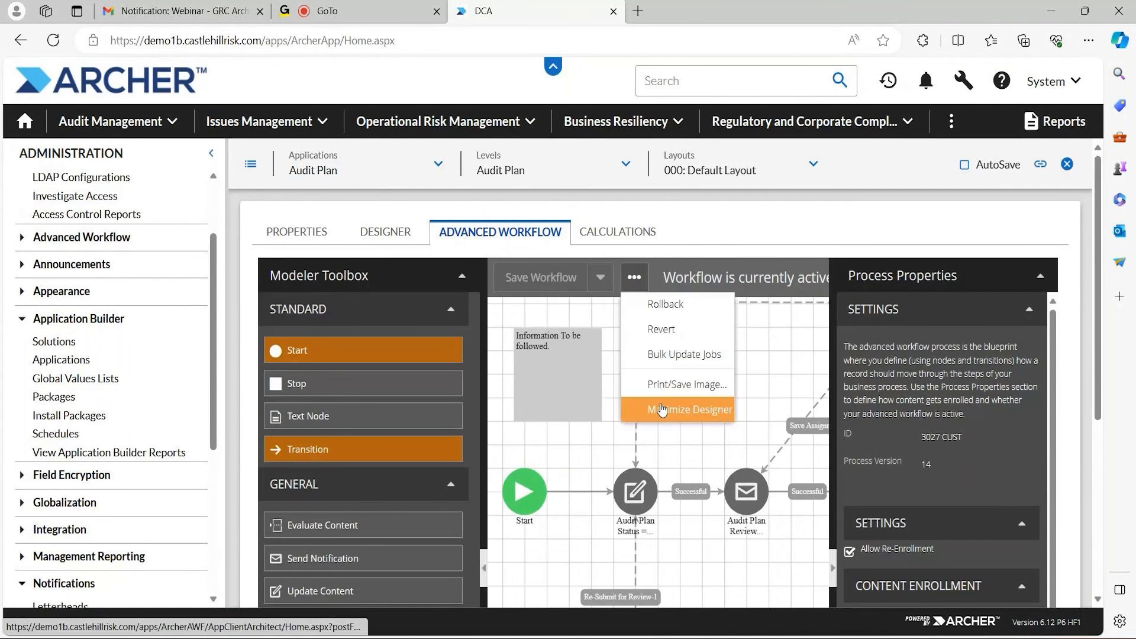
pyautogui.click(661, 403)
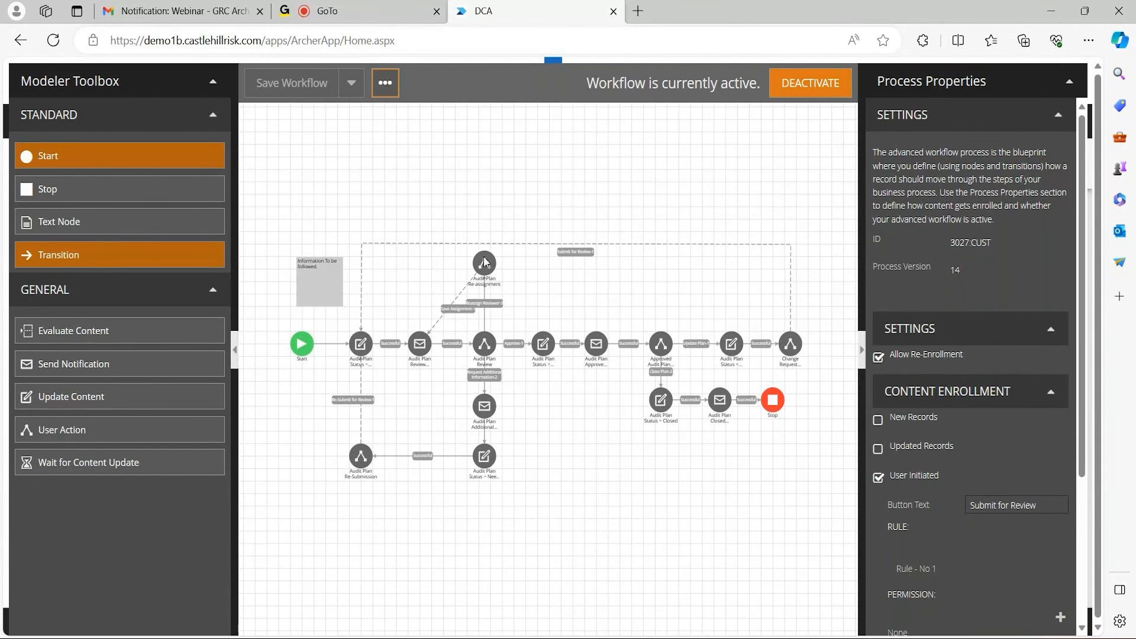
# Examine the approved-status and approval-notification nodes and the Update Plan and Close Plan transitions, and restore the designer to normal size.
pyautogui.click(544, 343)
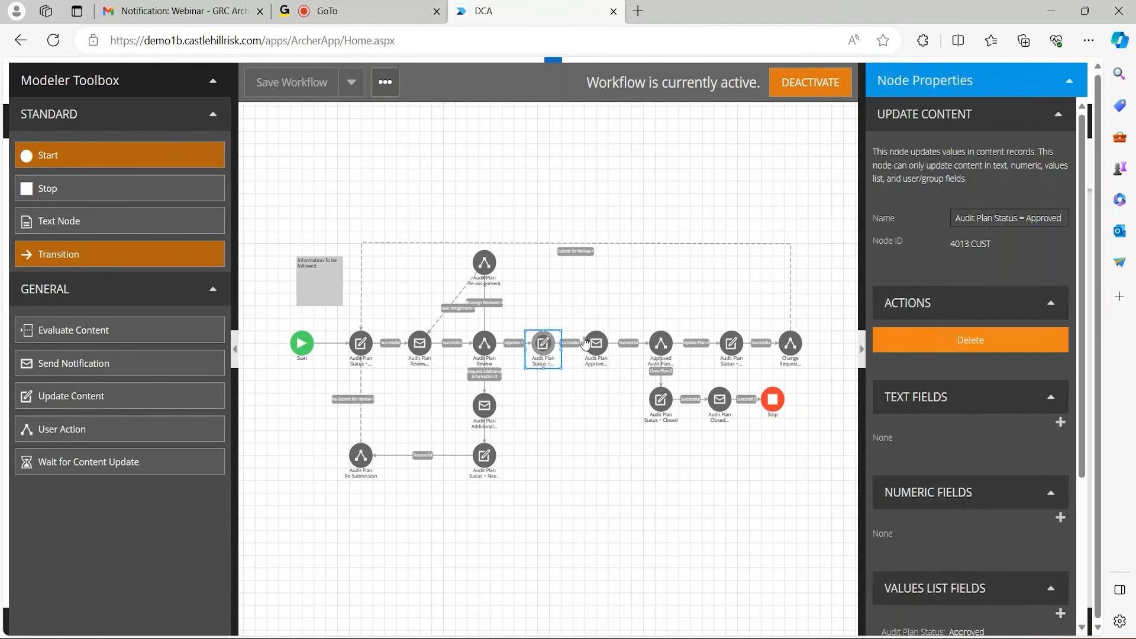
pyautogui.click(594, 345)
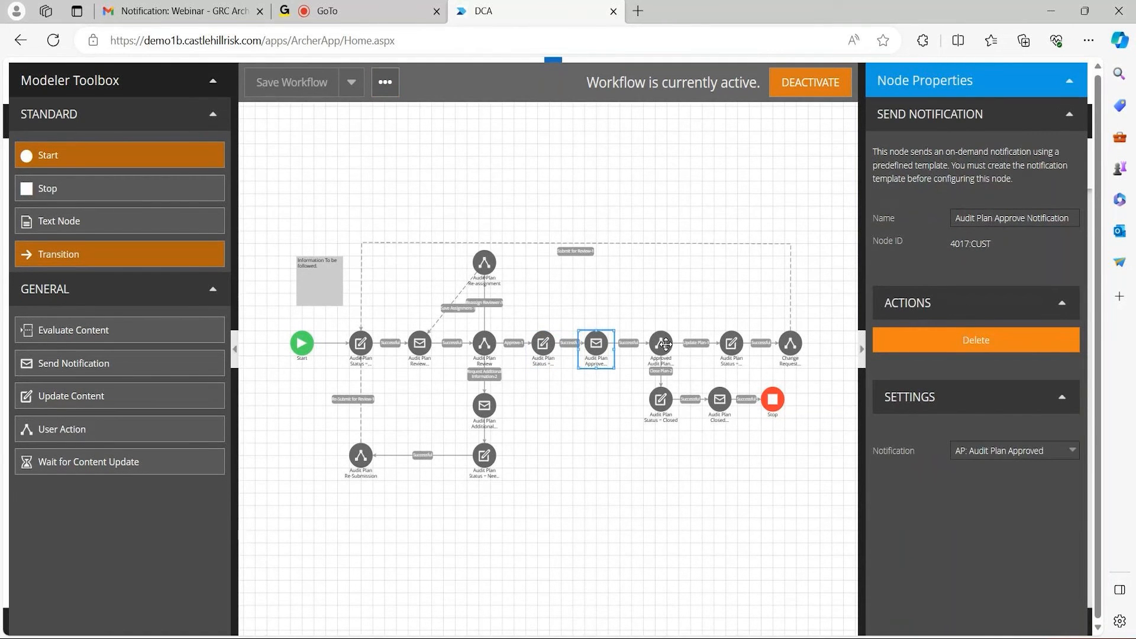
pyautogui.click(696, 343)
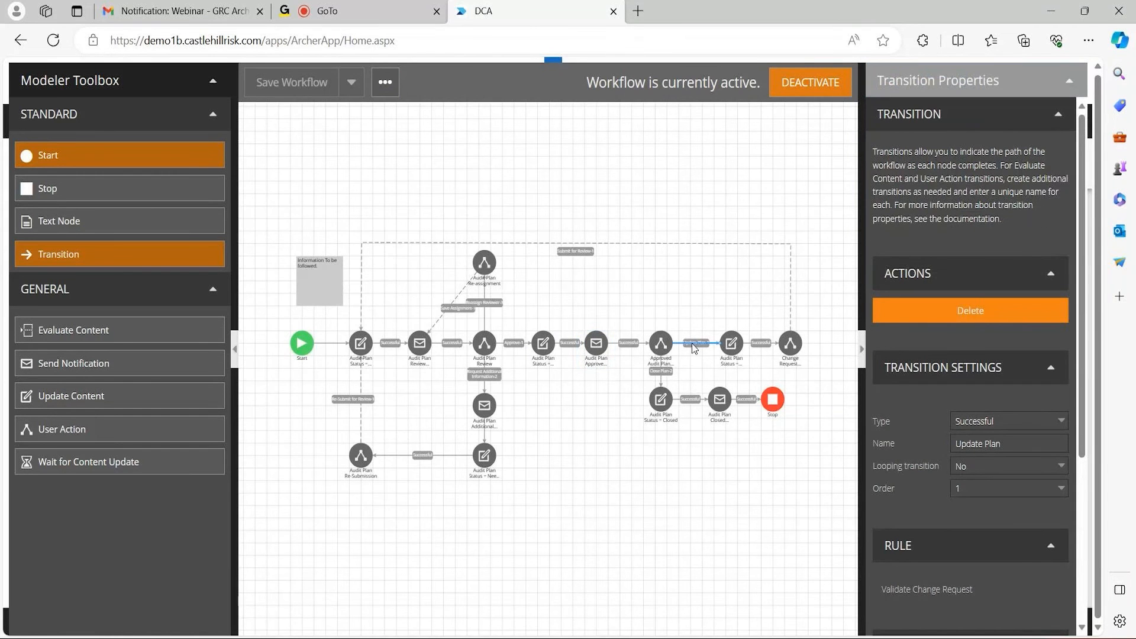
pyautogui.click(663, 373)
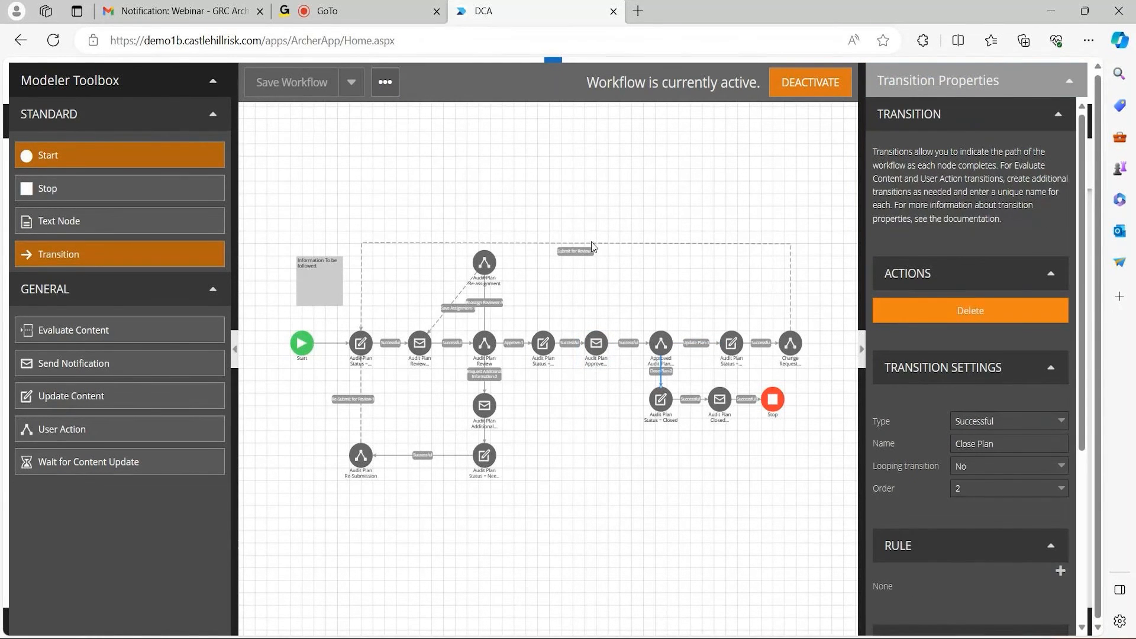
pyautogui.click(385, 82)
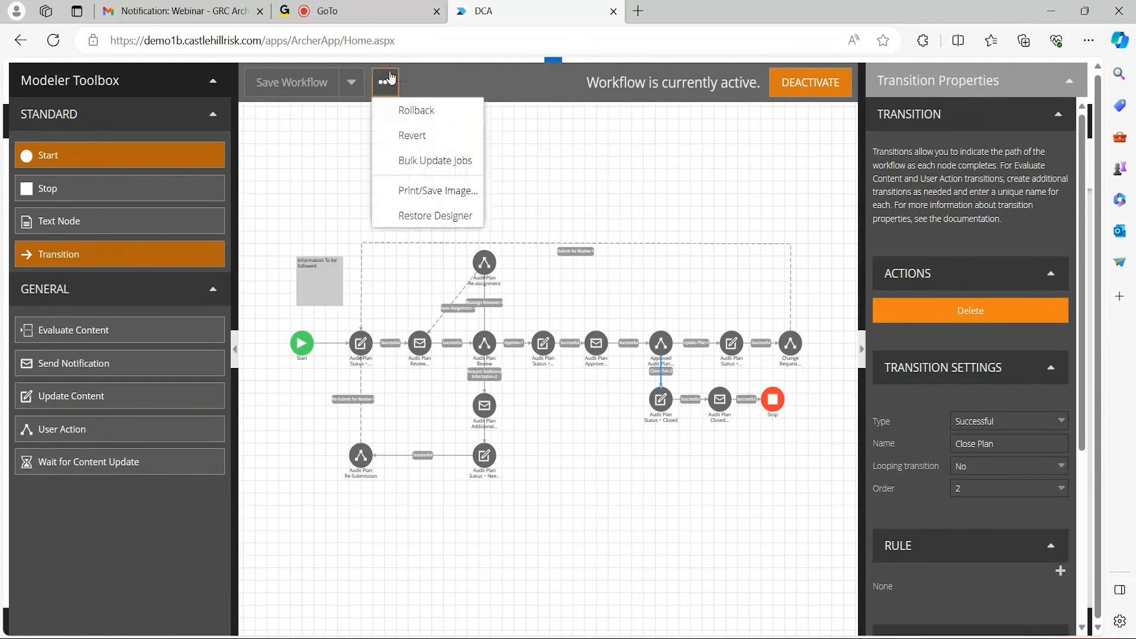
pyautogui.click(436, 218)
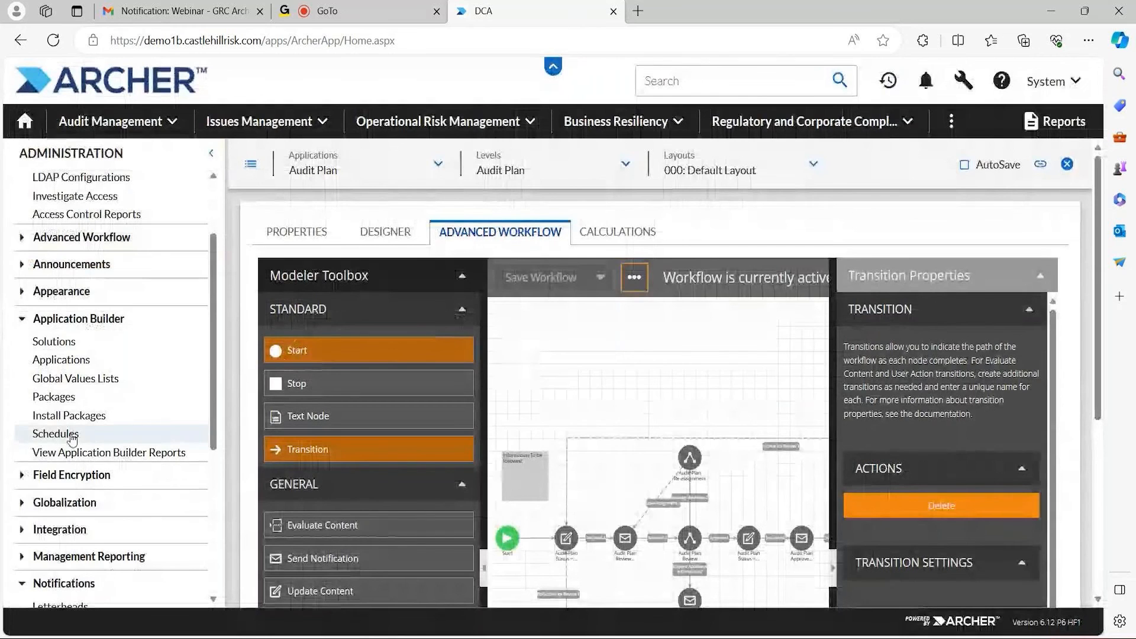
# Expand the Integration administration section and examine its data feed, publication, import, job queue and API options alongside the other administration features.
pyautogui.scroll(-2, 73, 440)
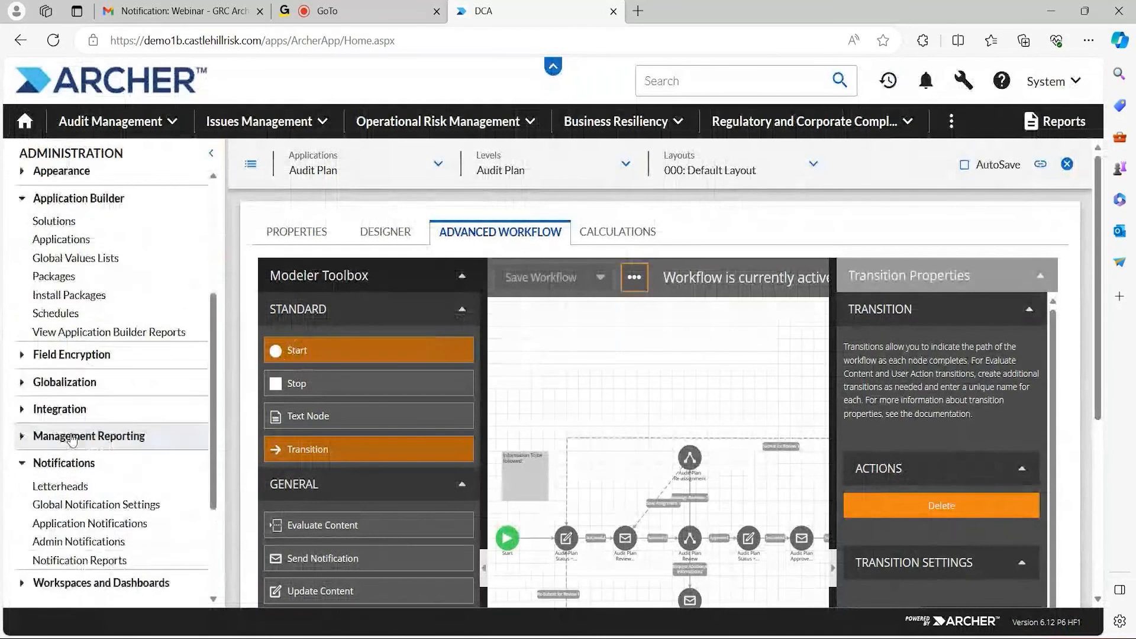
pyautogui.scroll(2, 72, 440)
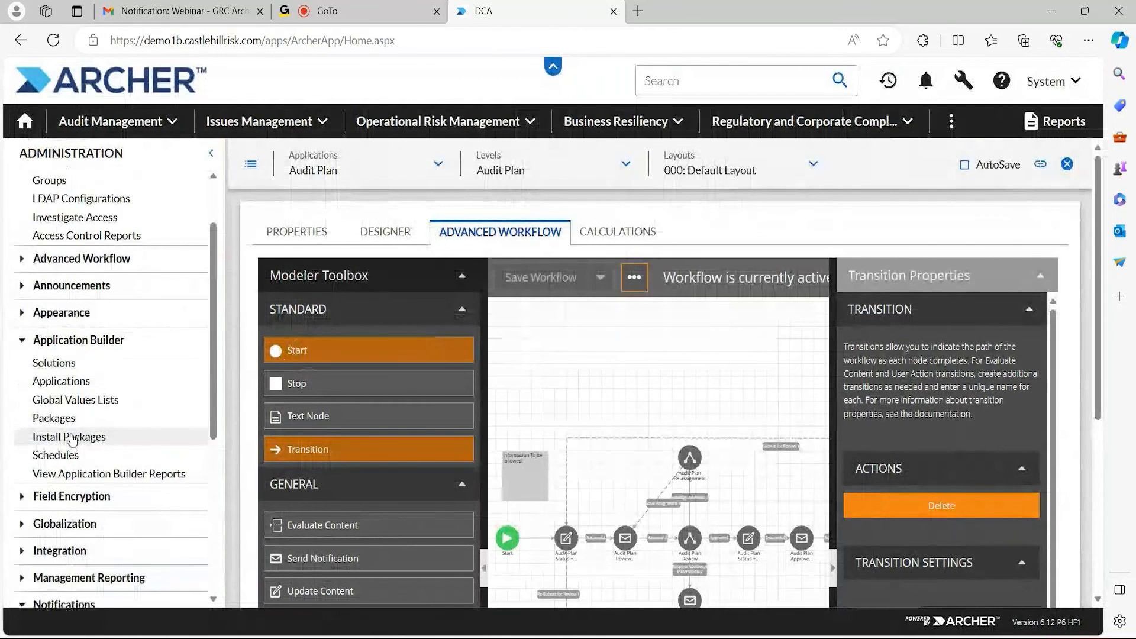
pyautogui.scroll(1, 103, 343)
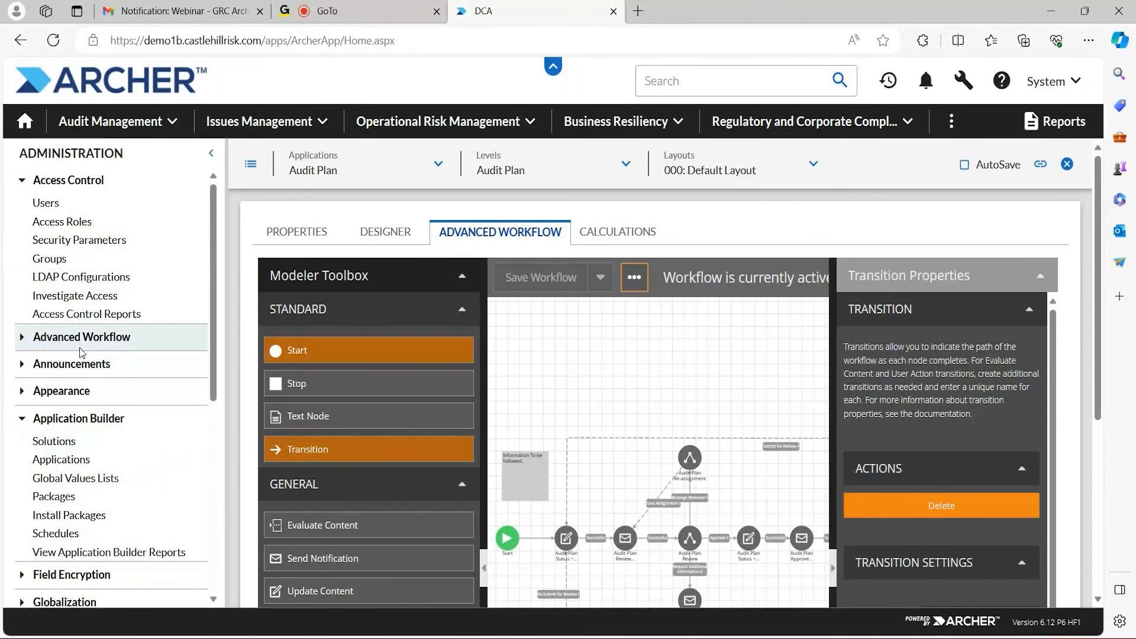
pyautogui.scroll(-2, 85, 358)
pyautogui.scroll(-2, 87, 365)
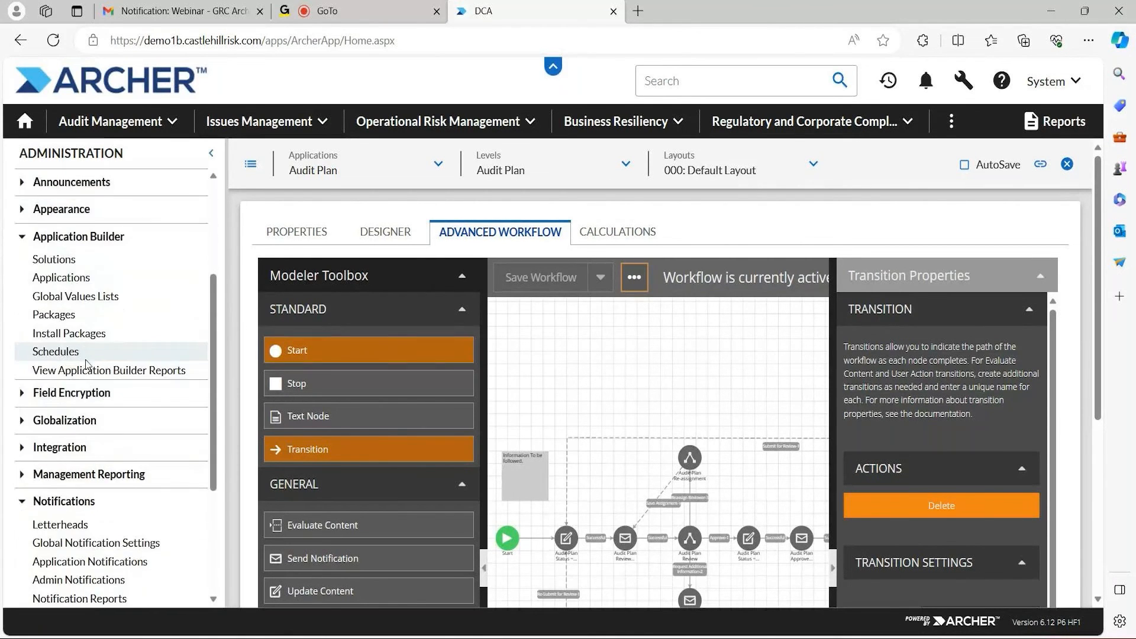
pyautogui.click(62, 451)
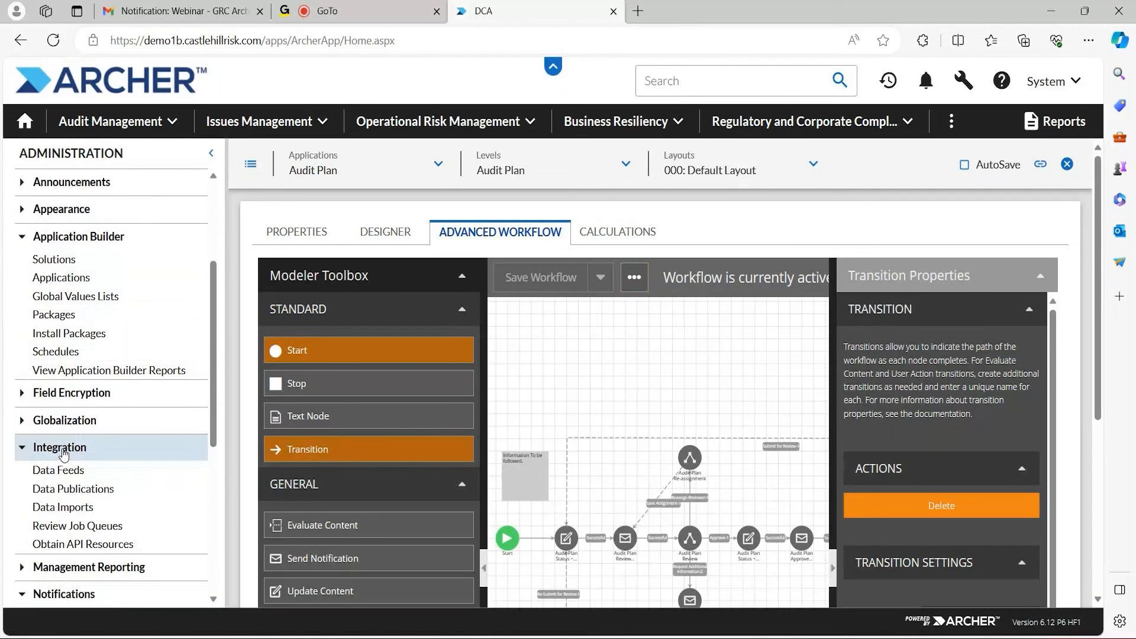
pyautogui.scroll(-1, 119, 471)
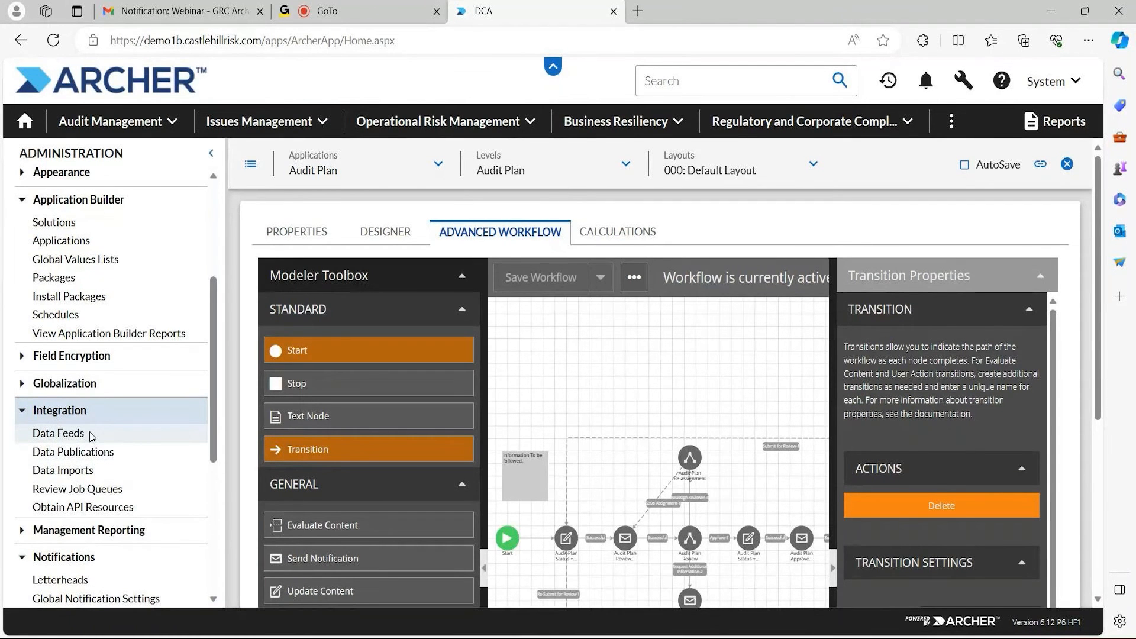
pyautogui.scroll(-1, 95, 450)
pyautogui.scroll(1, 102, 481)
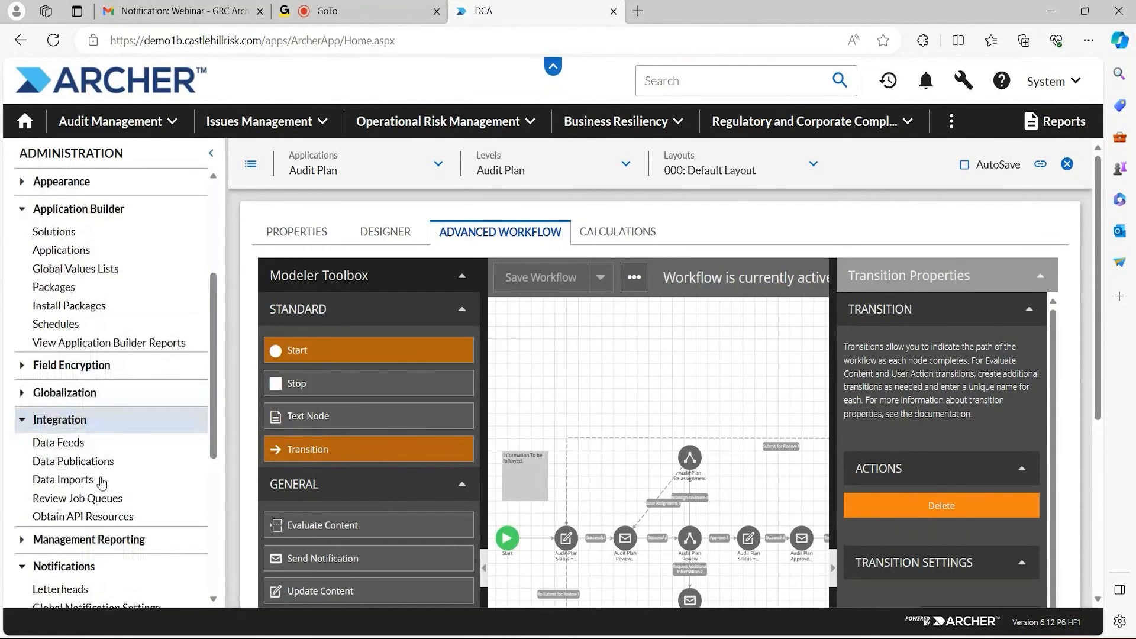
pyautogui.scroll(5, 101, 481)
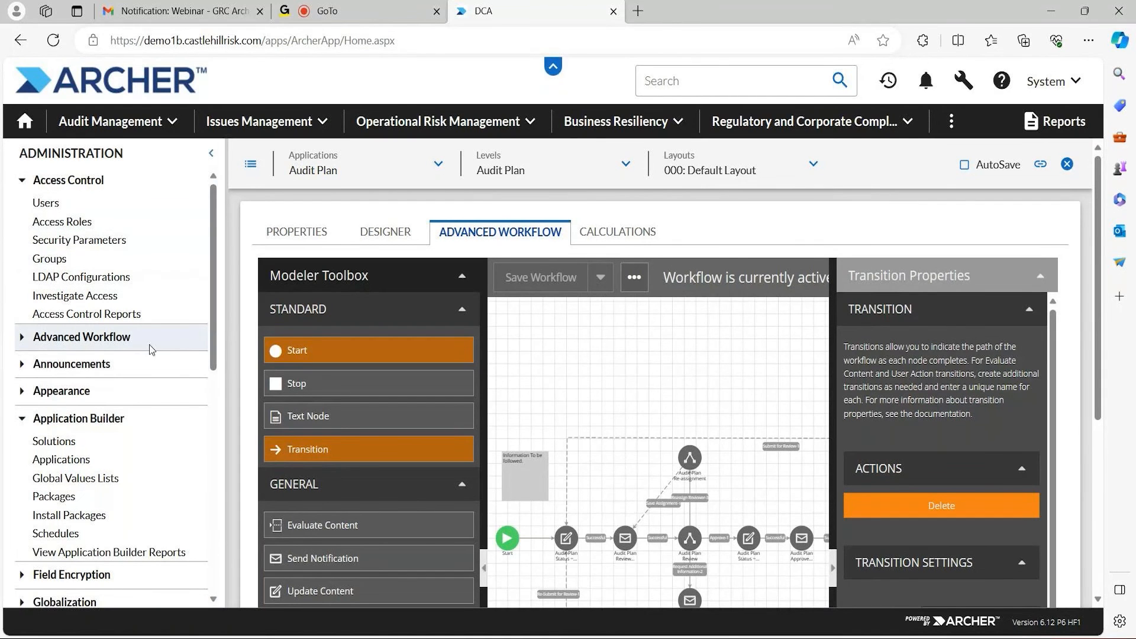
# Switch to the GRC Archer masterclass presentation in PowerPoint and run the slide show in its "Why should one learn GRC Archer?" section.
pyautogui.click(389, 246)
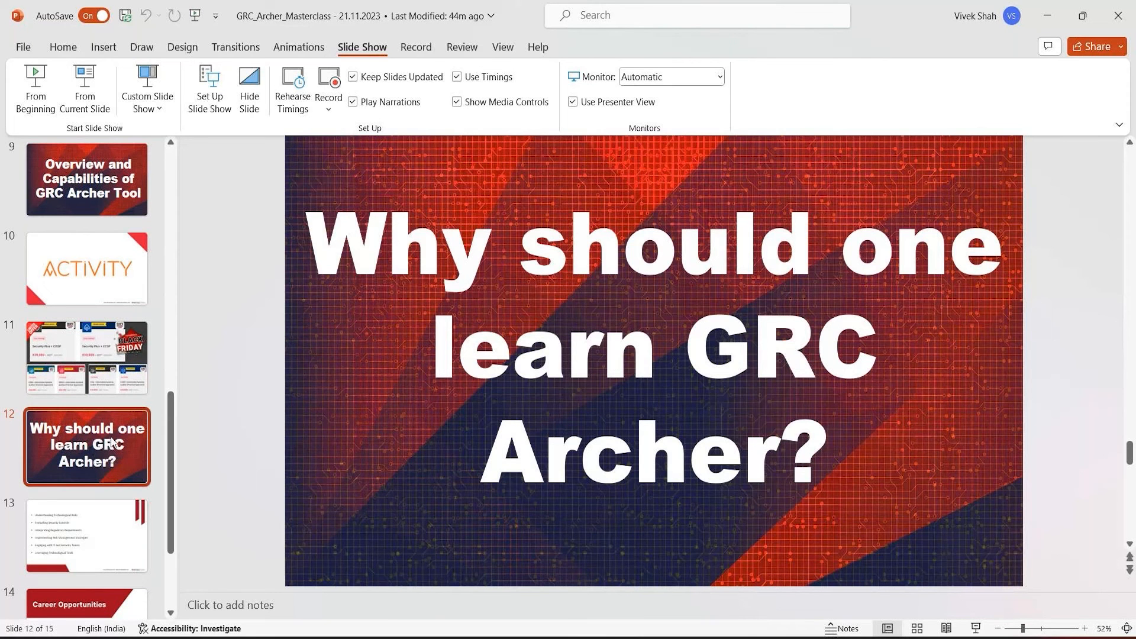
pyautogui.click(48, 103)
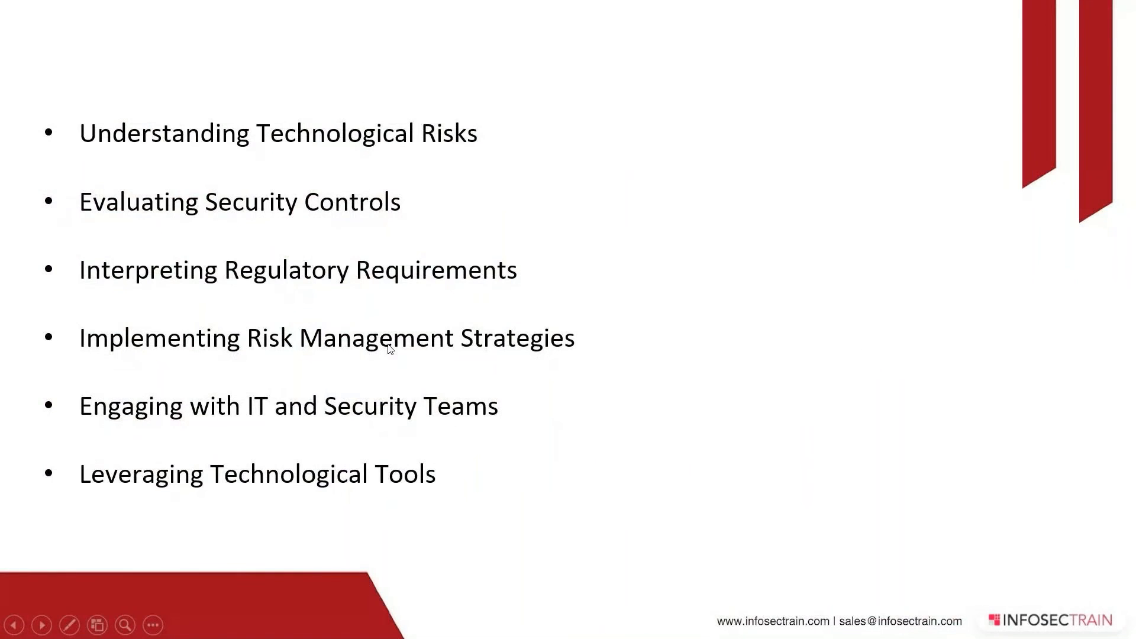